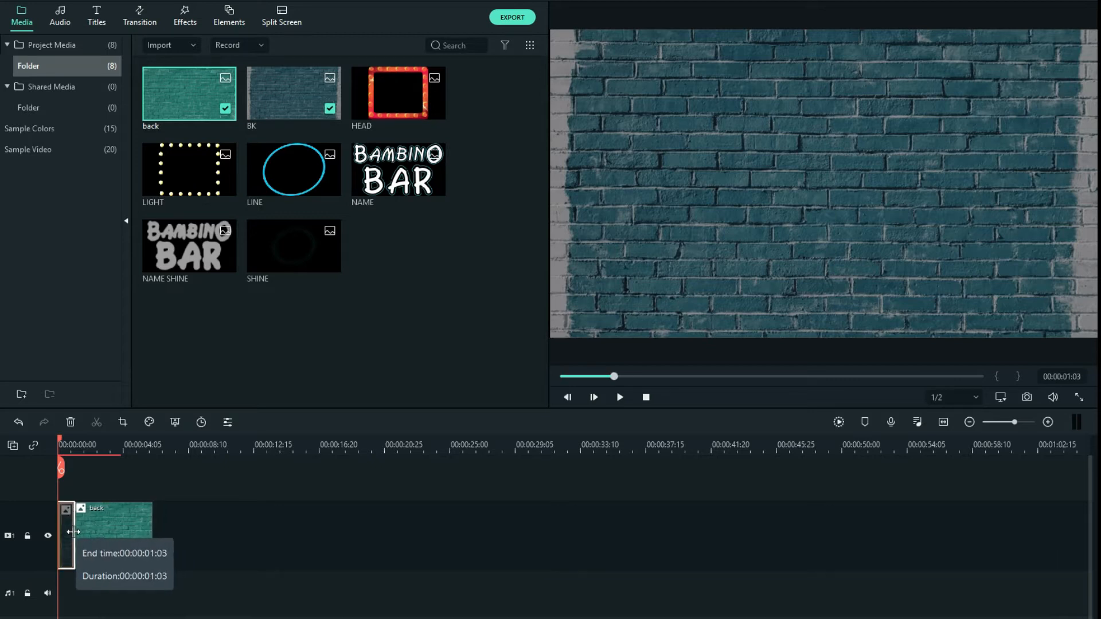
click(246, 541)
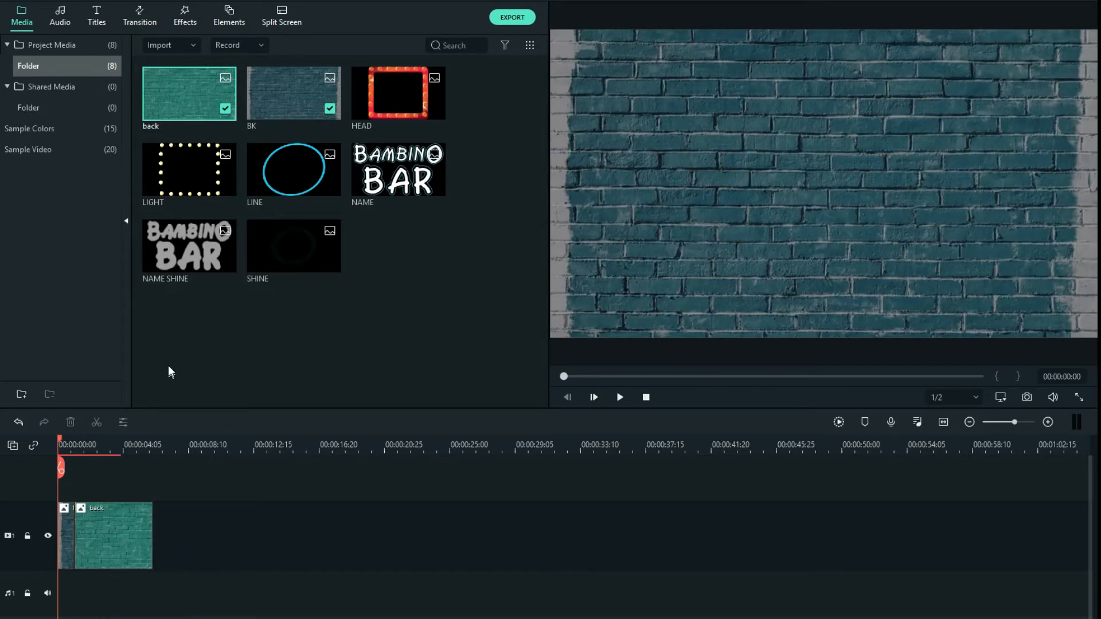
drag(288, 258, 134, 485)
click(19, 422)
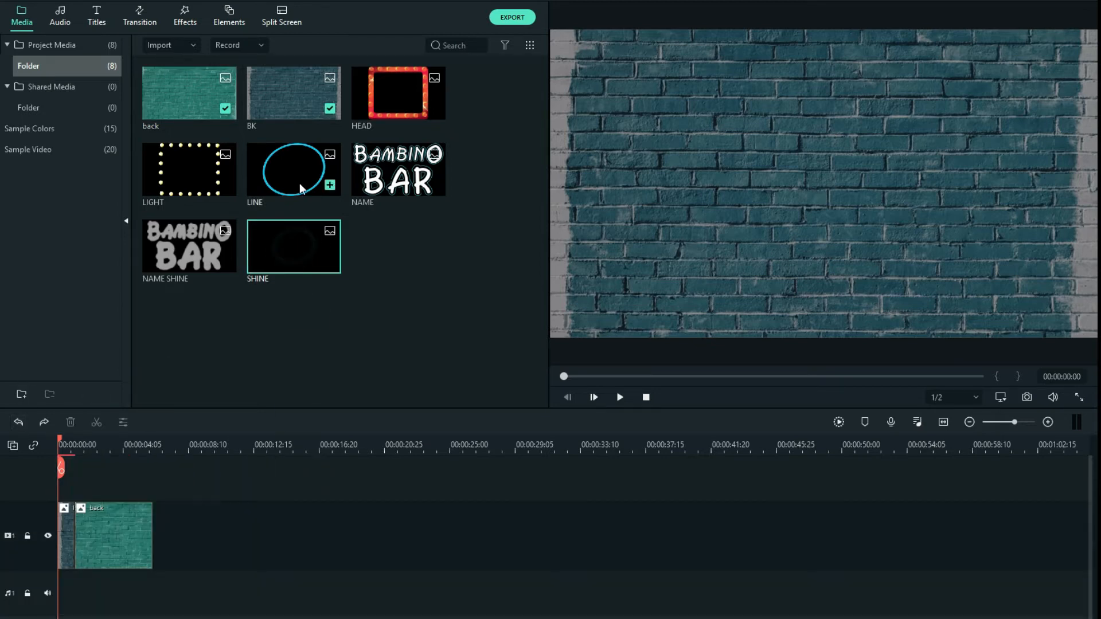
Place the NAME image on a track above the background, shrink it, and centre it on the brick wall
drag(398, 171, 53, 462)
click(647, 319)
drag(554, 337, 912, 133)
drag(998, 81, 823, 183)
Add NAME SHINE on the track beneath NAME and align both clips with the start of the back clip
drag(172, 253, 86, 531)
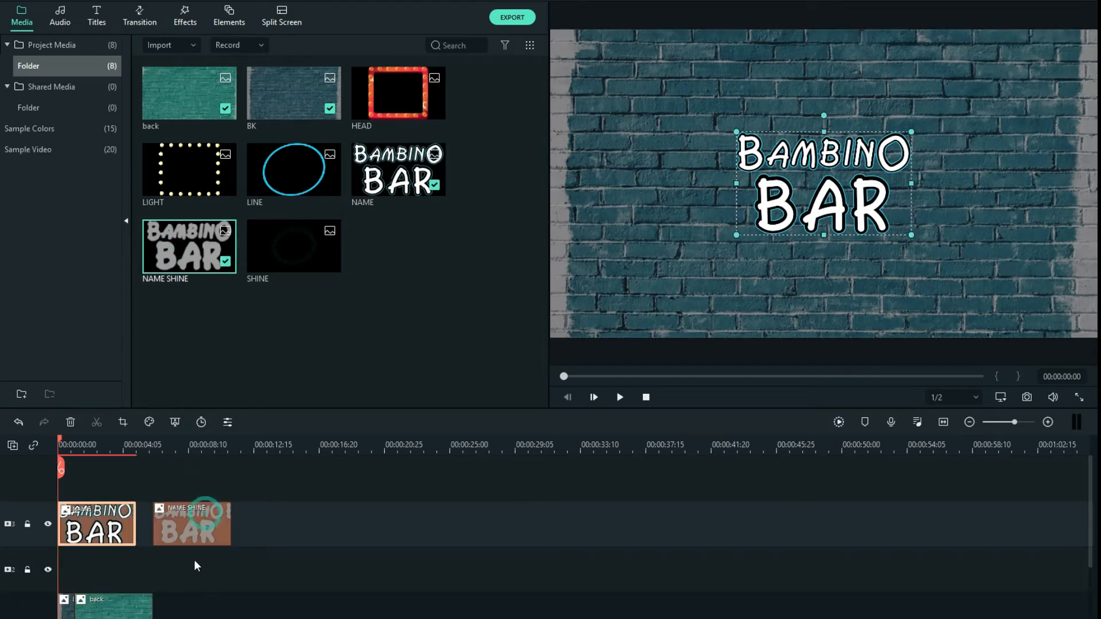
drag(179, 522, 124, 533)
scroll(183, 525, down, 1)
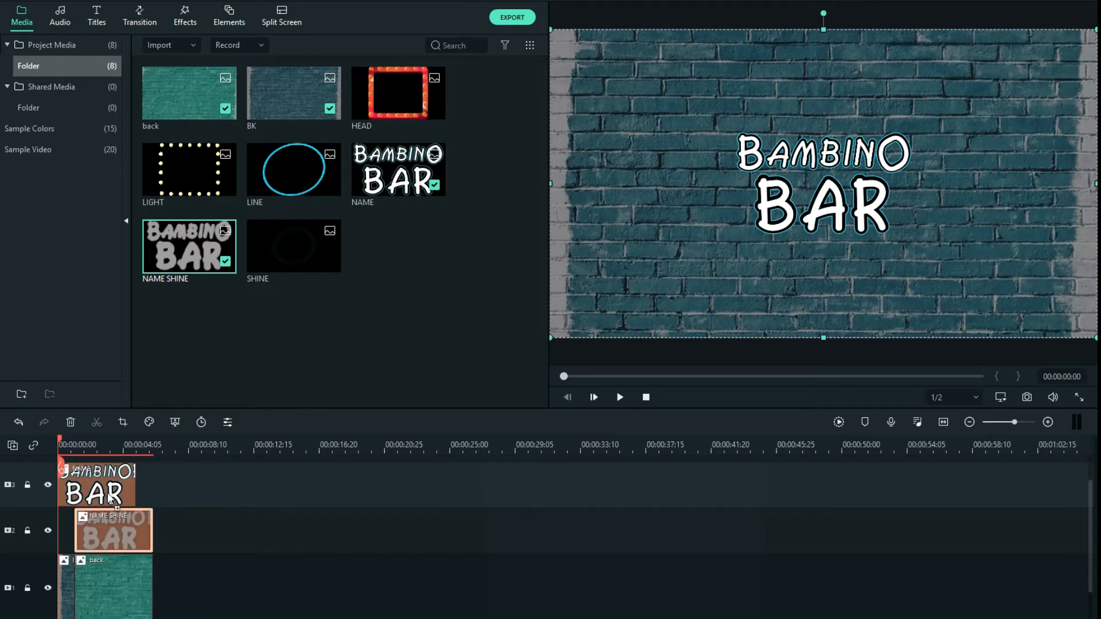
drag(108, 493, 118, 494)
scroll(118, 499, up, 1)
Copy the effects of the NAME clip onto NAME SHINE so the glow matches the lettering's size and position
drag(60, 447, 81, 448)
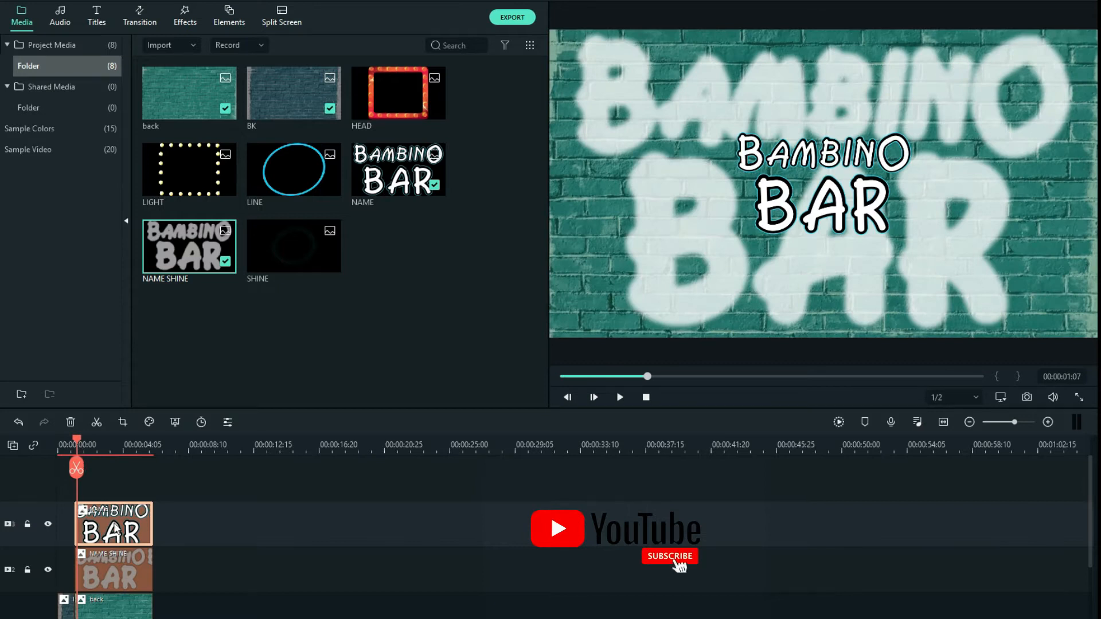
right_click(114, 539)
click(147, 434)
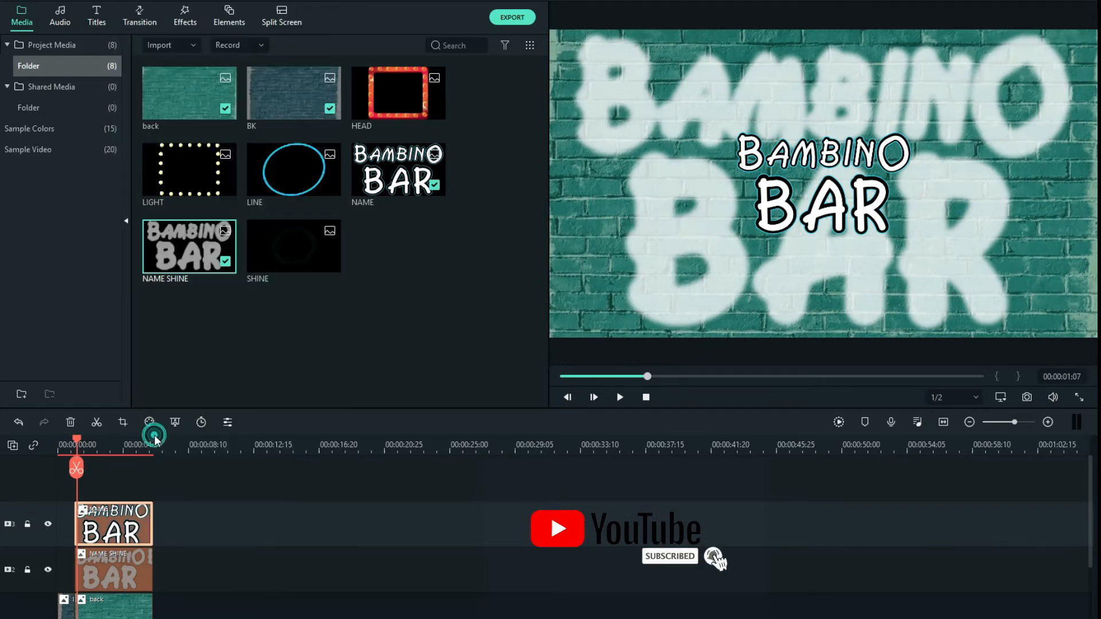
click(111, 582)
right_click(112, 579)
click(156, 465)
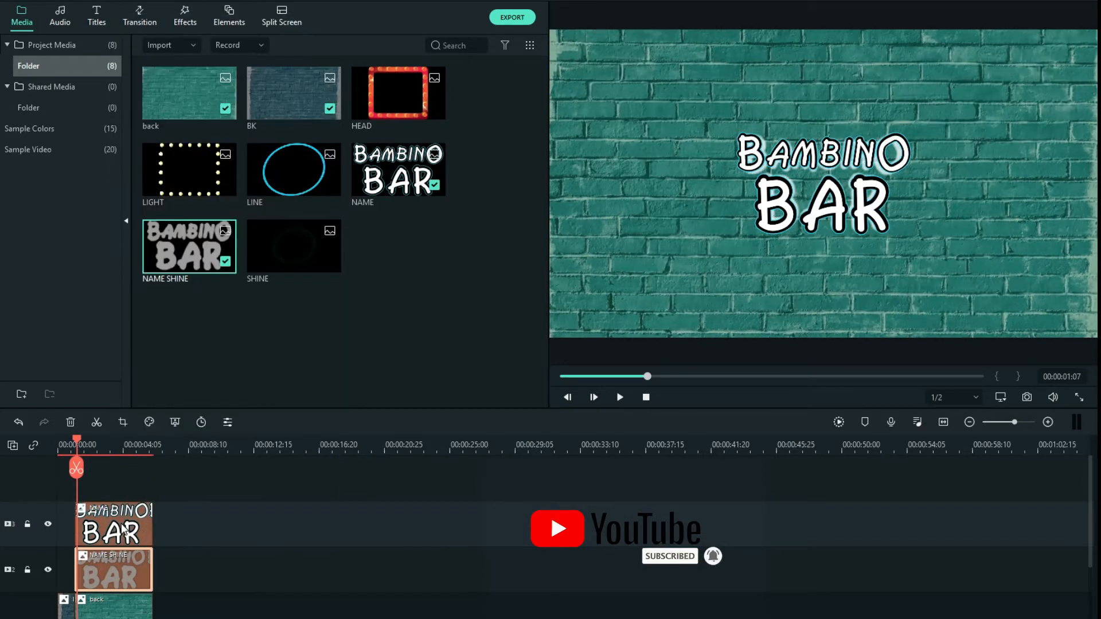
Add the LIGHT image on a new track above NAME and scale it down to surround the lettering
drag(202, 181, 85, 473)
click(672, 321)
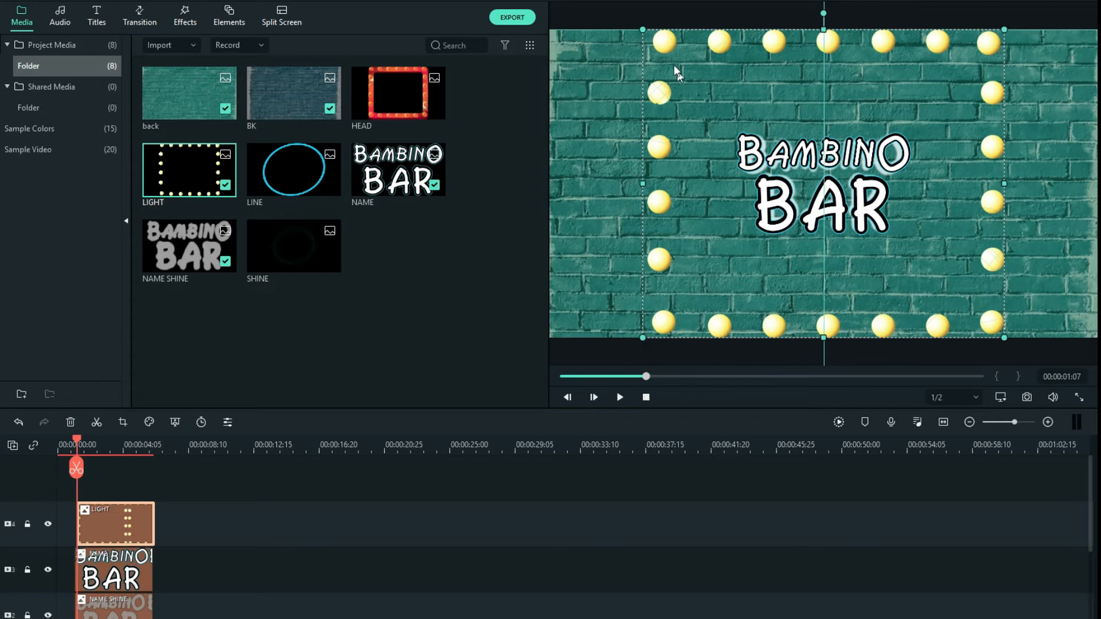
drag(642, 30, 748, 86)
drag(698, 292, 735, 260)
Add the LINE ellipse on a new top track and shrink it to loop around the sign
drag(294, 170, 81, 488)
drag(641, 337, 695, 285)
drag(931, 87, 939, 84)
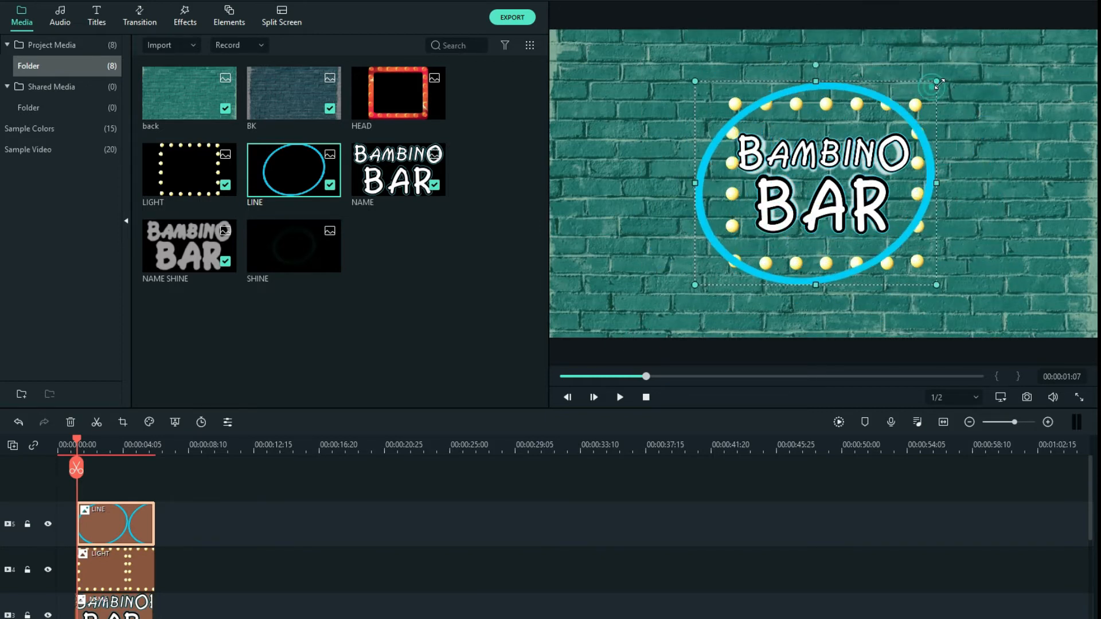
Move the LINE clip below LIGHT and insert the HEAD frame on the track between them
drag(109, 524, 218, 525)
drag(132, 553, 131, 524)
drag(220, 524, 122, 565)
drag(127, 524, 137, 558)
drag(394, 114, 80, 516)
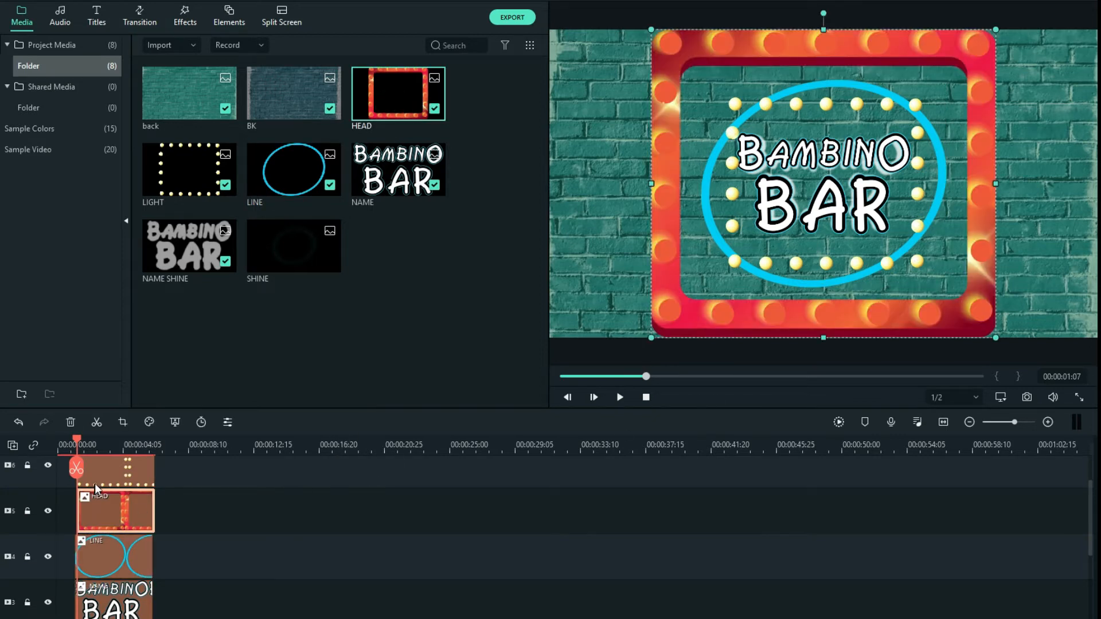
Copy LIGHT's effects onto the HEAD frame and enlarge the frame slightly so the bulbs sit on its border
right_click(115, 503)
click(177, 432)
right_click(125, 470)
click(418, 531)
right_click(144, 473)
click(201, 433)
right_click(125, 521)
click(177, 449)
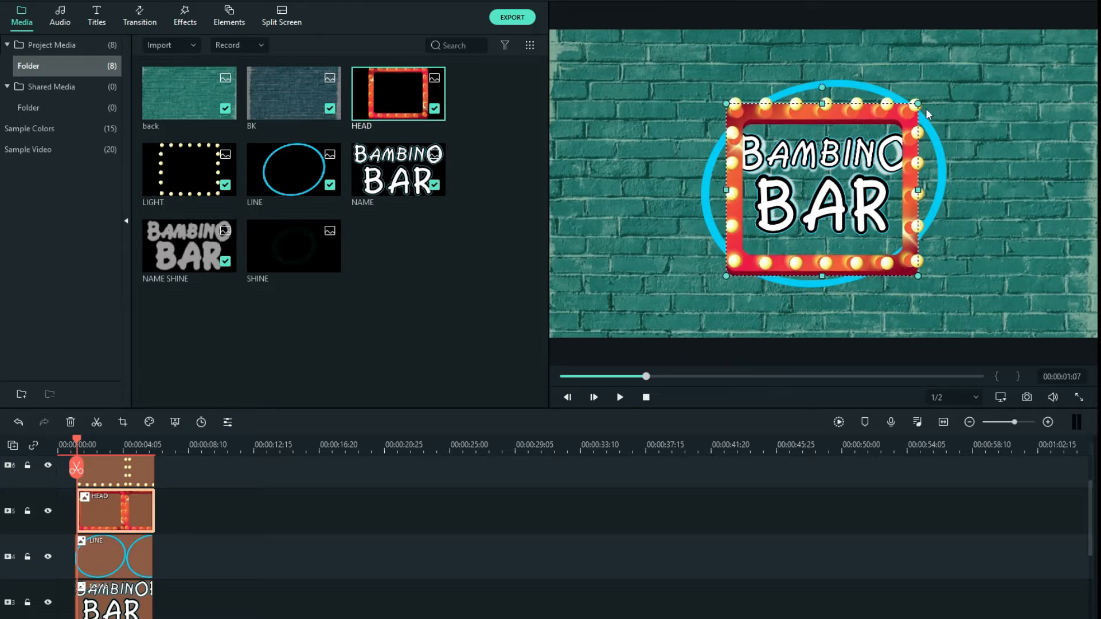
drag(919, 101, 928, 92)
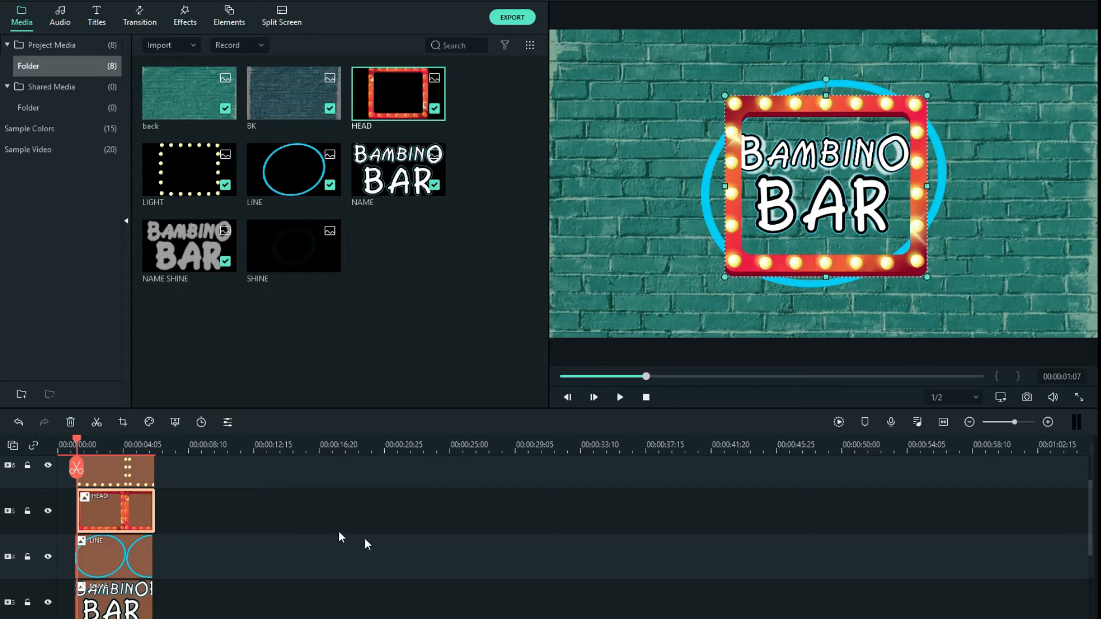
Add the SHINE image to the timeline and place it on its own track between LINE and NAME
scroll(172, 530, up, 2)
click(237, 479)
drag(275, 253, 202, 523)
scroll(151, 531, down, 1)
drag(165, 482, 117, 573)
drag(116, 570, 114, 534)
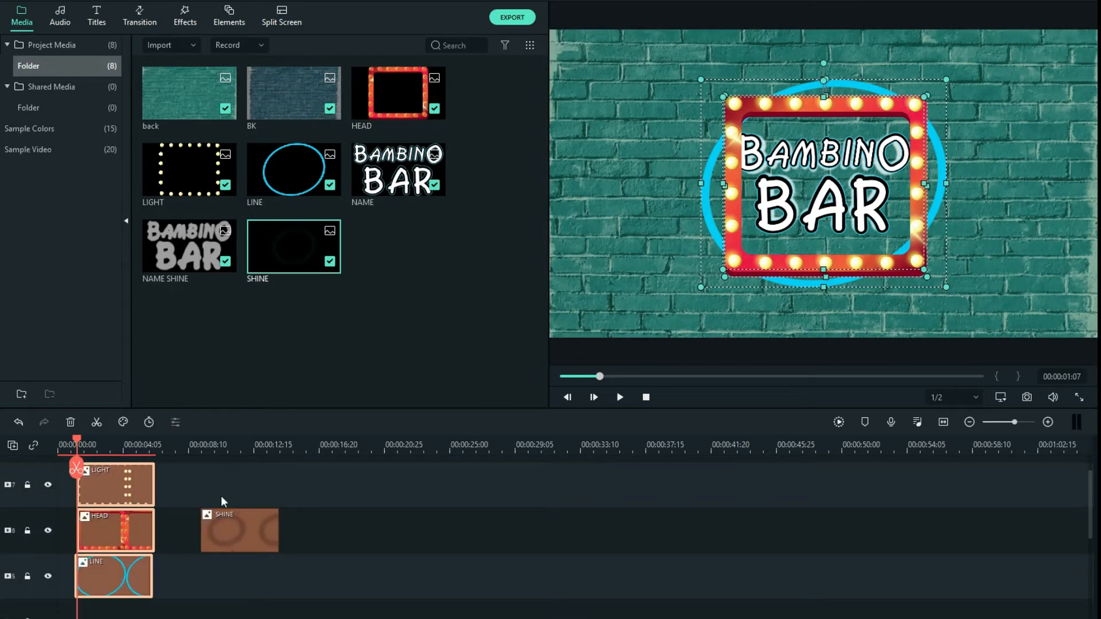
scroll(228, 538, down, 1)
drag(232, 498, 112, 594)
scroll(109, 585, down, 4)
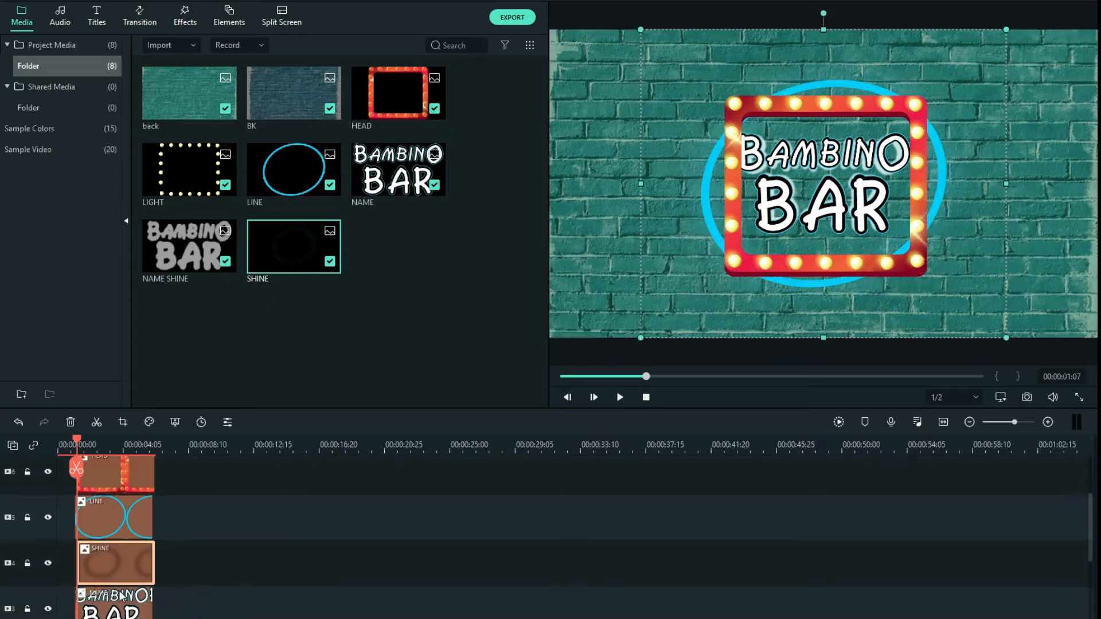
Align the SHINE, HEAD and LIGHT clips with the start of the other sign layers
scroll(106, 577, up, 1)
drag(147, 444, 212, 444)
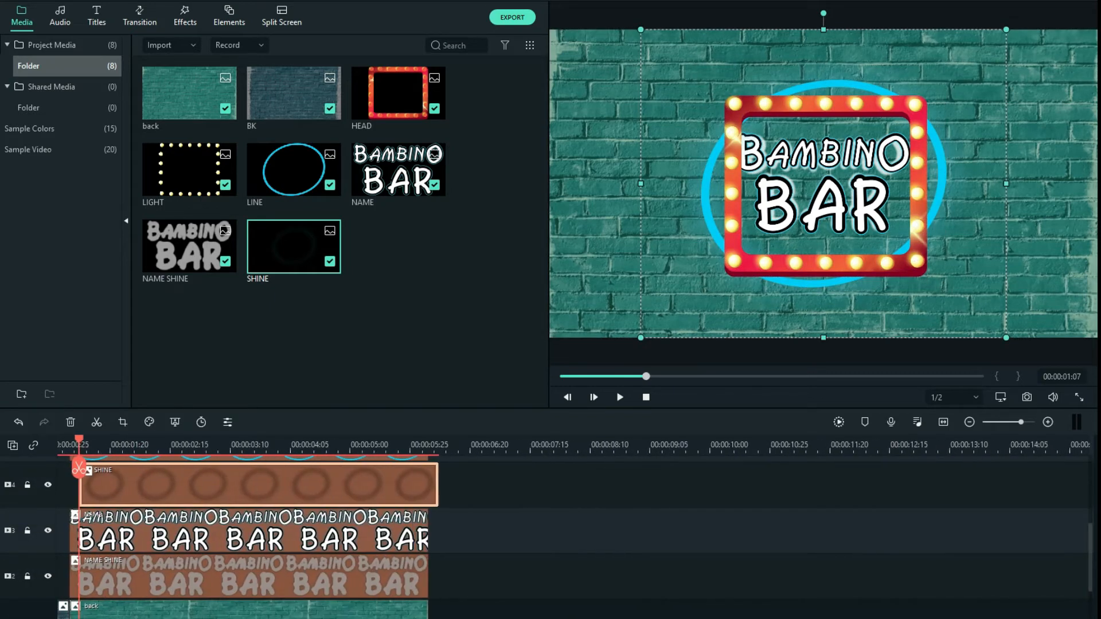
drag(530, 618, 498, 618)
drag(384, 491, 412, 469)
scroll(390, 492, up, 1)
scroll(414, 504, up, 2)
mouse_move(413, 515)
mouse_down()
mouse_move(429, 513)
mouse_move(415, 510)
mouse_up()
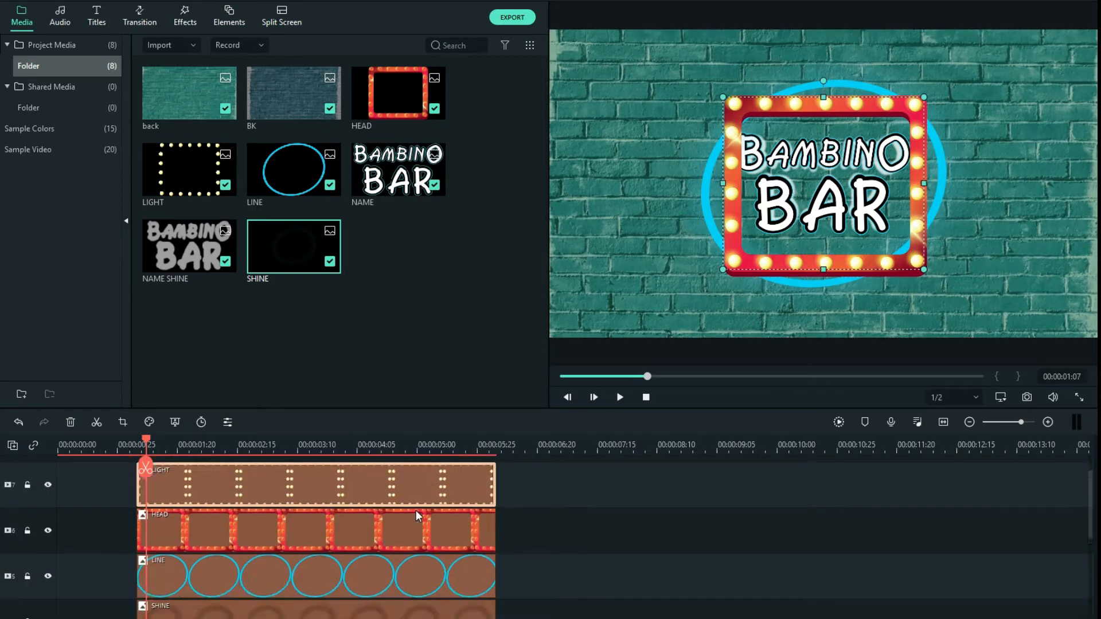
scroll(415, 510, down, 3)
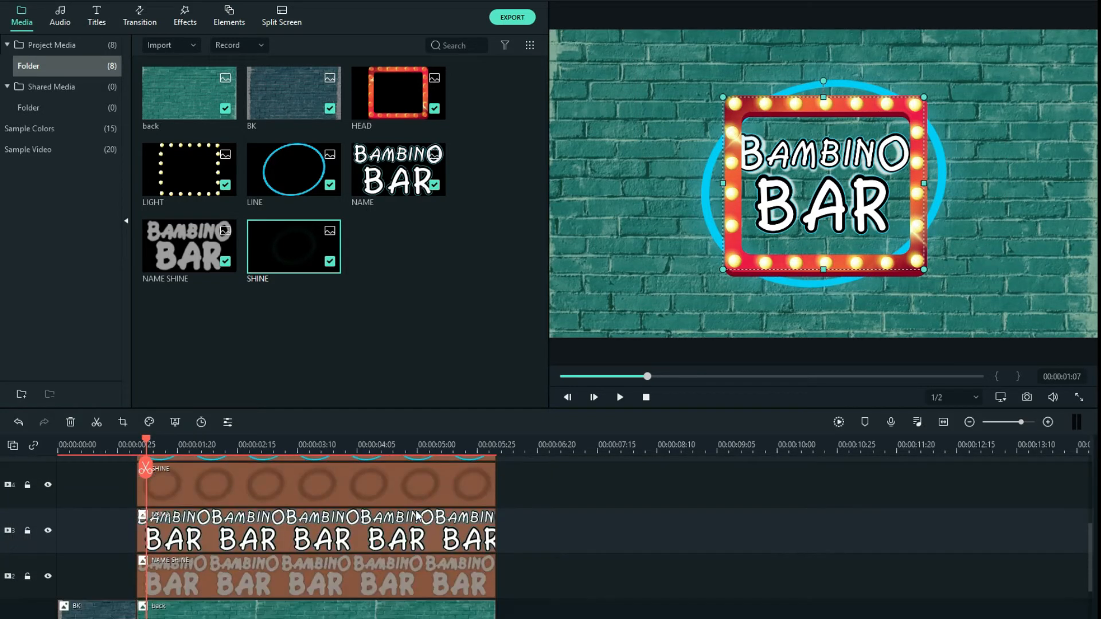
Remove the BK clip with its gap from the start of the background track and return the playhead to 00:00:00:00
click(227, 325)
scroll(185, 560, down, 2)
drag(145, 441, 185, 456)
scroll(163, 532, up, 2)
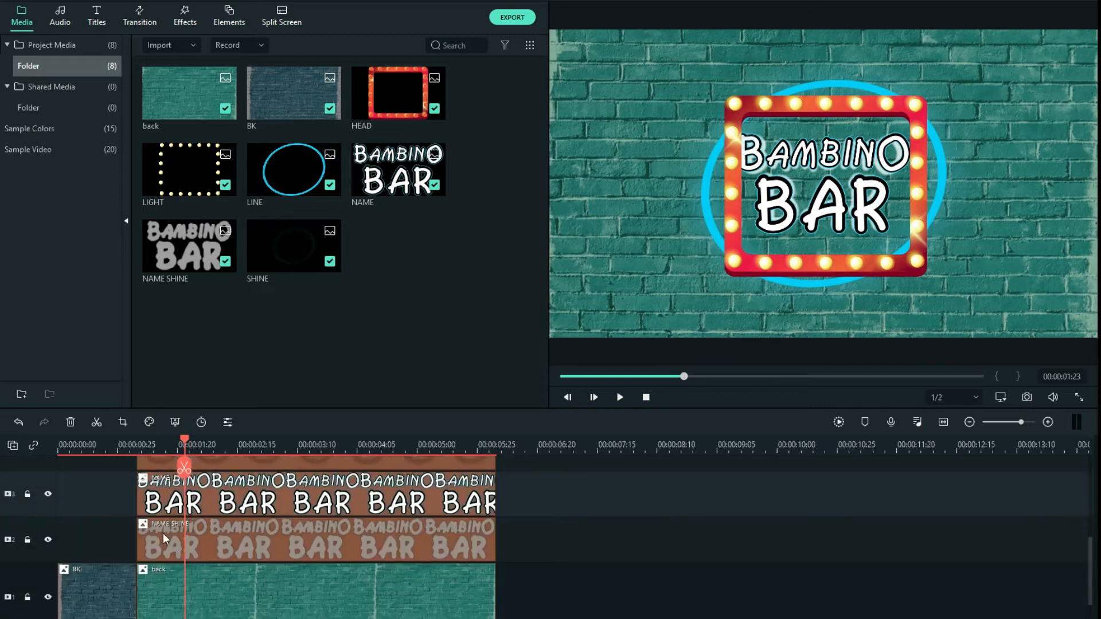
scroll(163, 532, up, 2)
scroll(511, 480, down, 2)
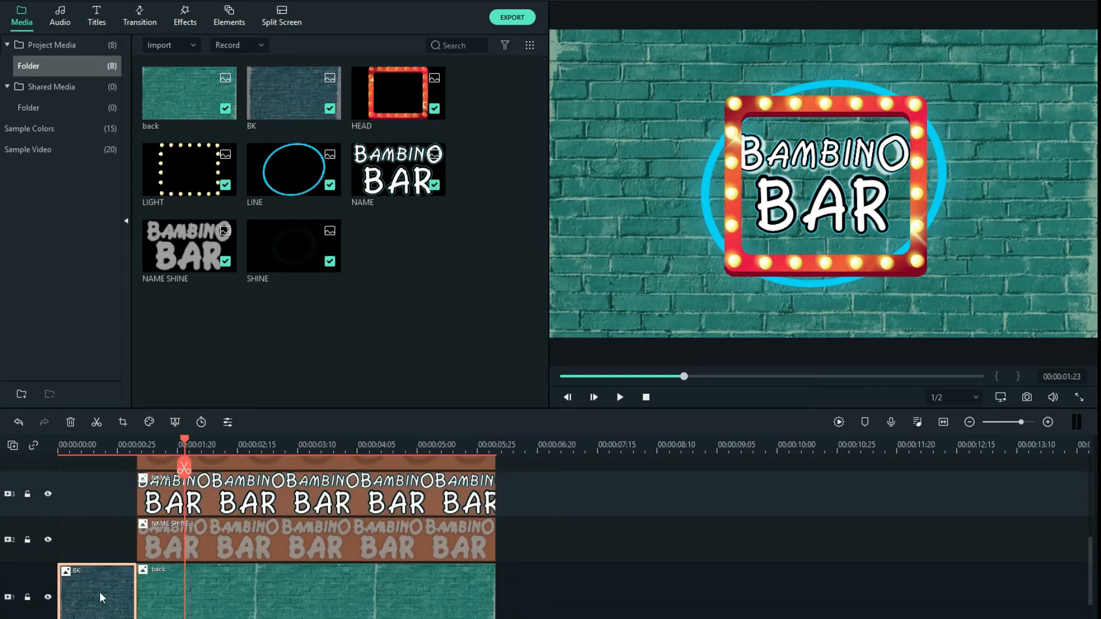
key(Delete)
scroll(100, 594, up, 4)
mouse_move(60, 441)
mouse_down()
mouse_move(80, 434)
mouse_move(52, 450)
mouse_move(139, 442)
mouse_move(57, 444)
mouse_up()
Shrink the NAME lettering slightly inside the frame and undo the accidental shift of the LIGHT layer
scroll(118, 550, down, 3)
click(174, 545)
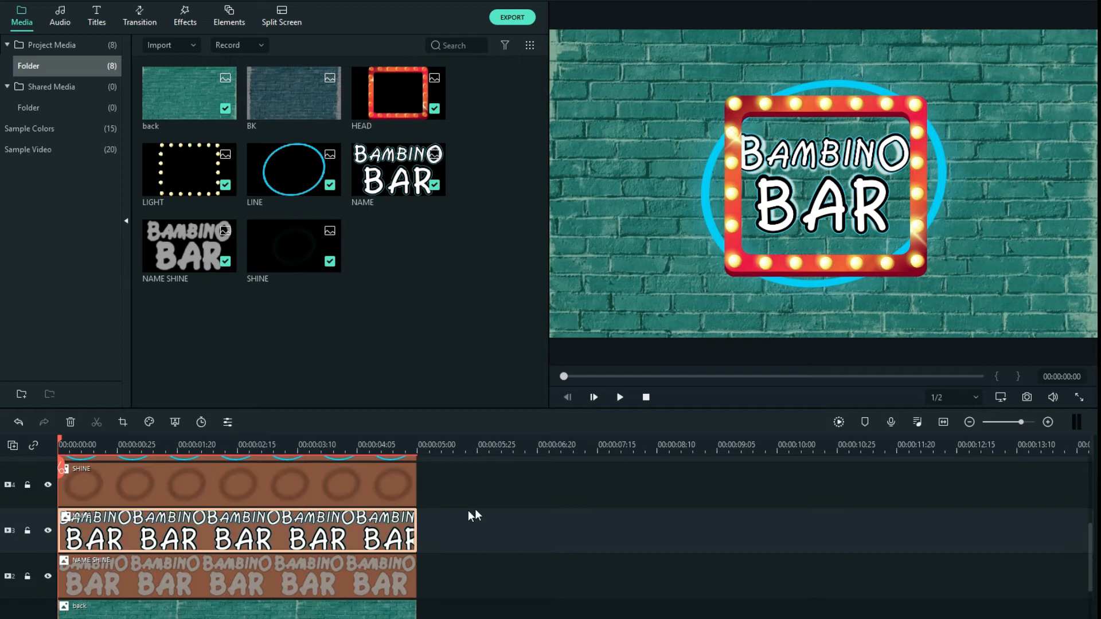
double_click(397, 536)
click(512, 395)
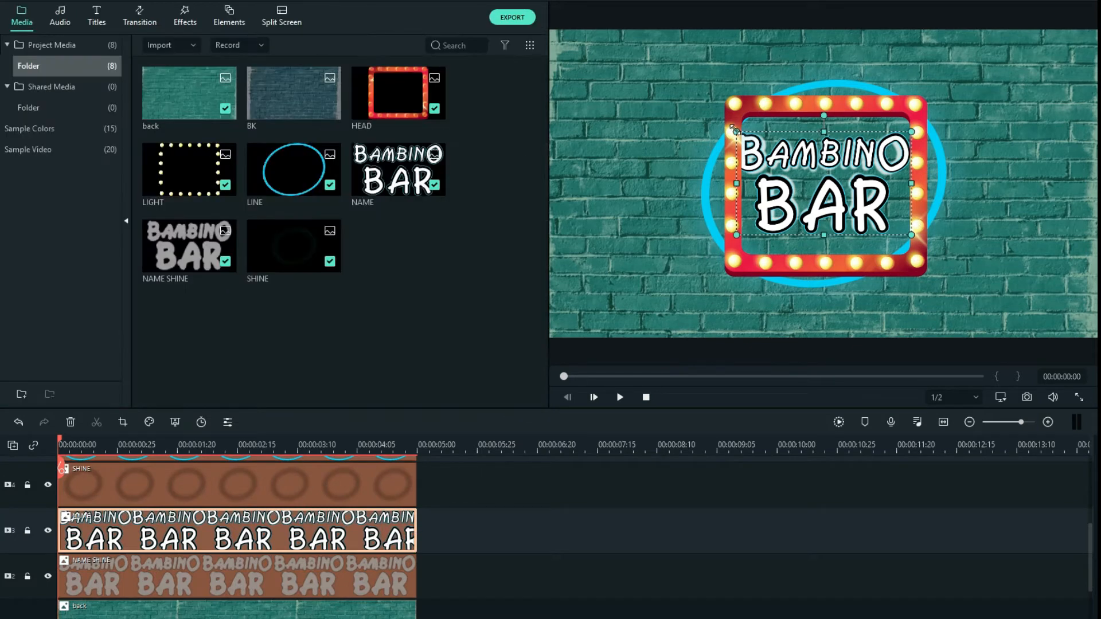
click(844, 201)
key(ctrl+z)
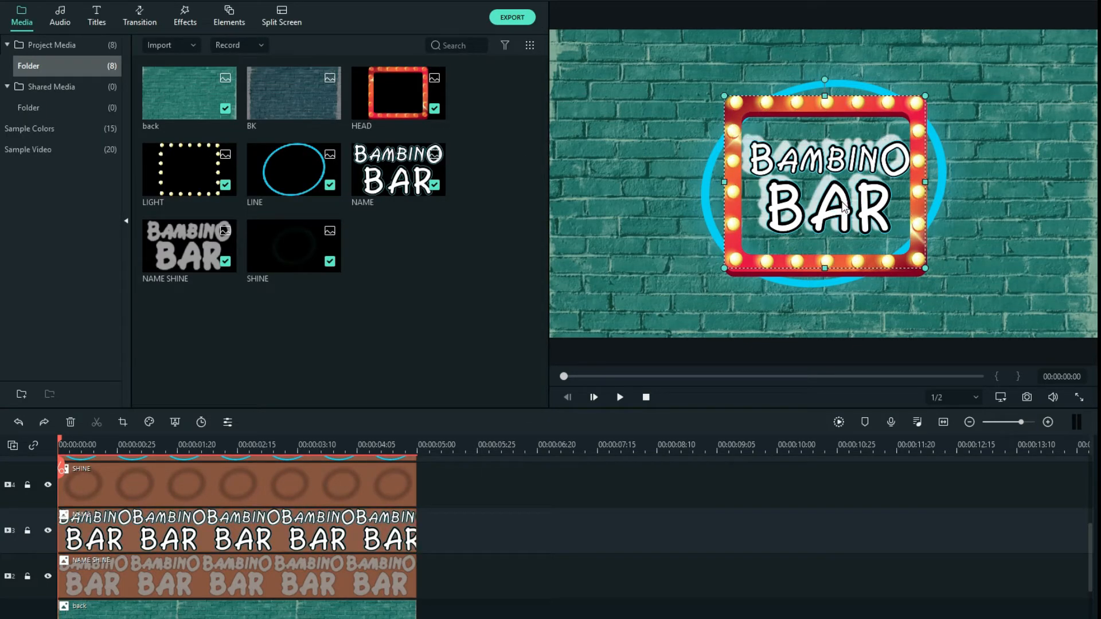
Try shifting the NAME lettering slightly left and down inside the frame
click(832, 214)
double_click(844, 221)
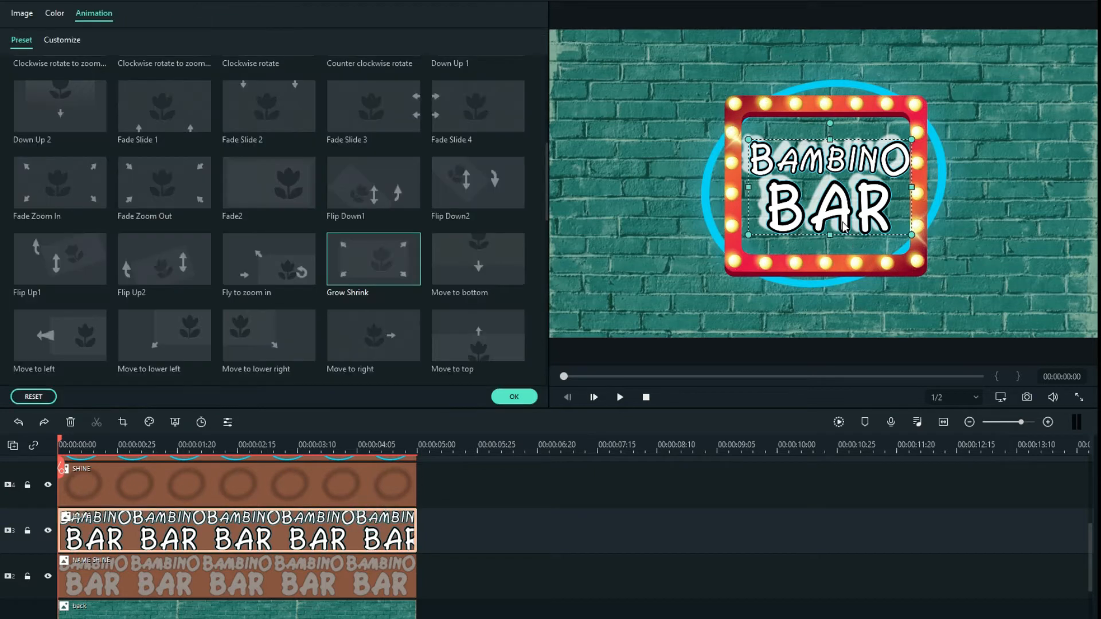
drag(842, 222, 836, 224)
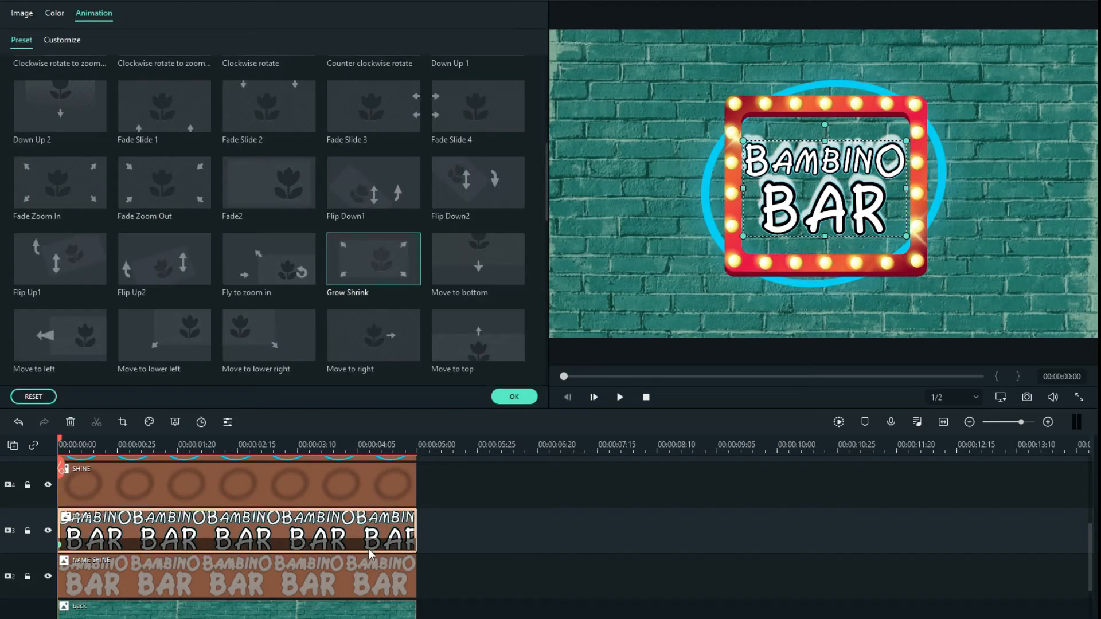
Copy the NAME clip's updated effects onto the NAME SHINE clip
click(363, 583)
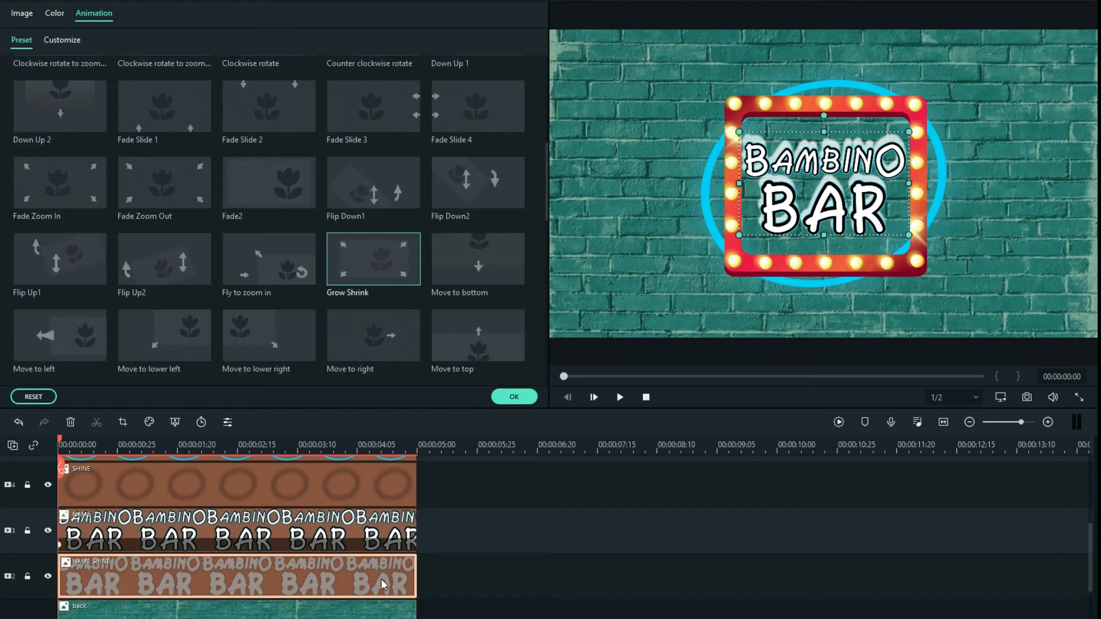
right_click(350, 587)
click(404, 478)
right_click(250, 539)
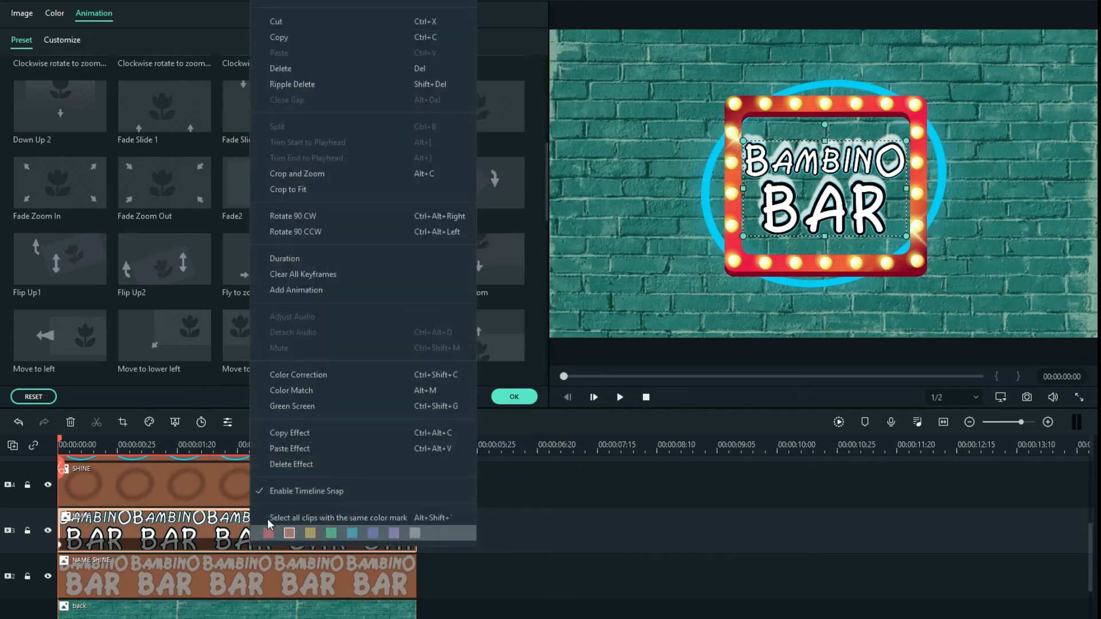
click(294, 434)
right_click(296, 576)
click(328, 464)
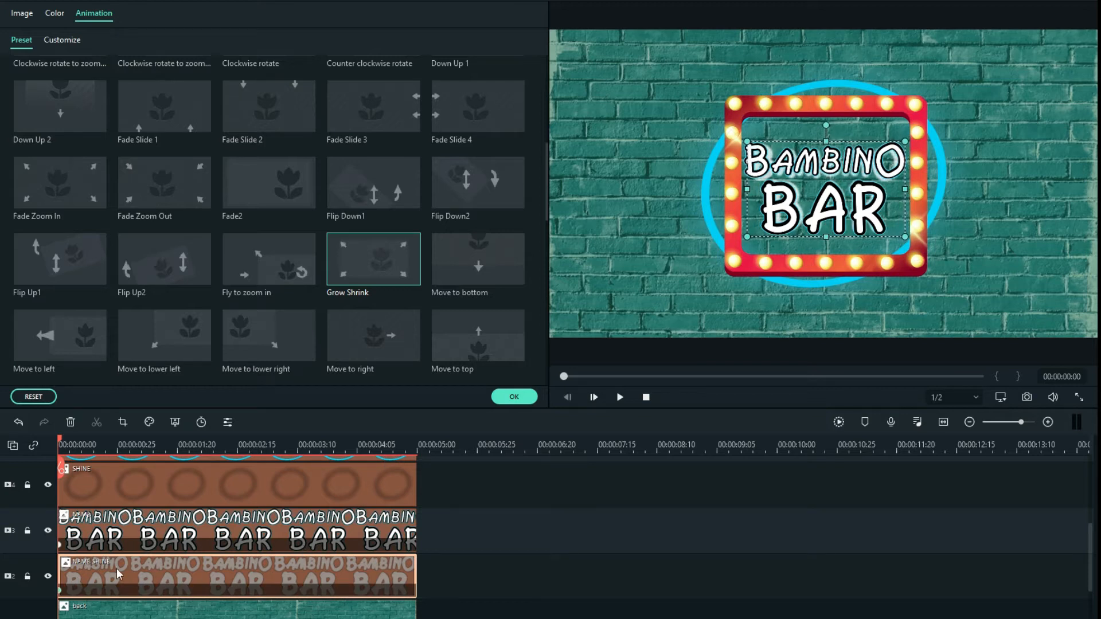
Remove the keyframes from the NAME SHINE and NAME clips and close the clip editor
click(61, 591)
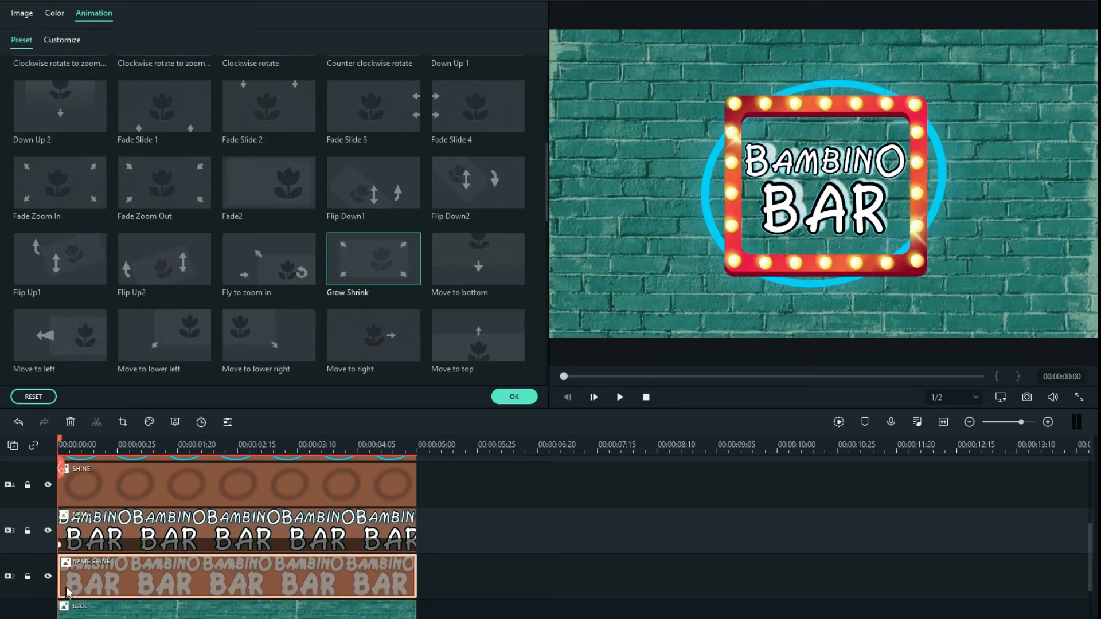
click(62, 549)
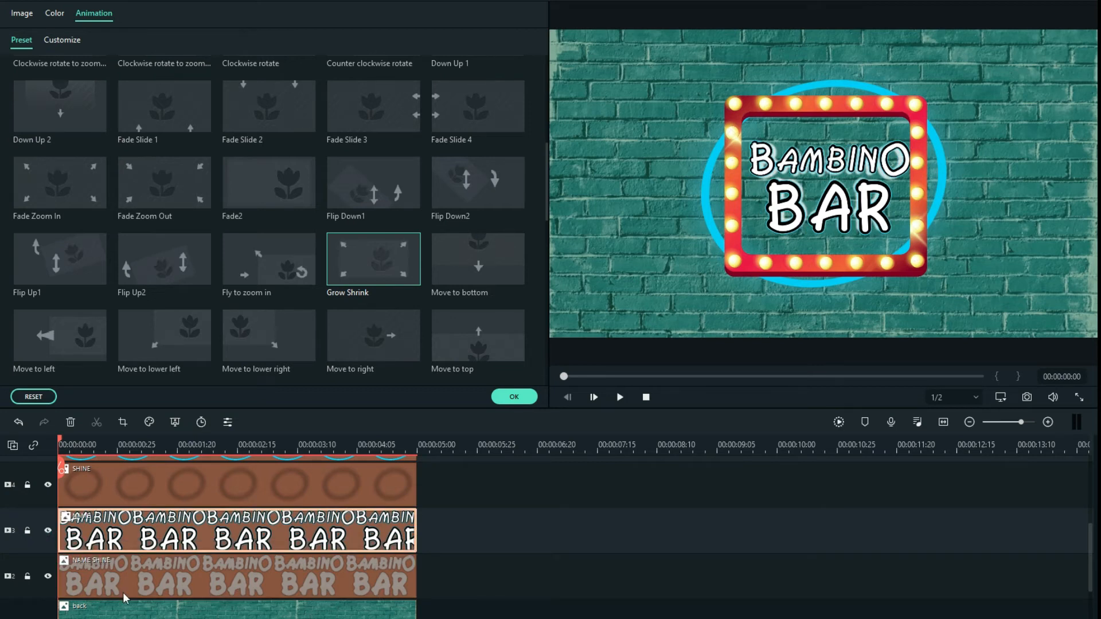
click(515, 396)
key(ctrl+z)
Lock the LIGHT, HEAD, LINE and SHINE tracks above the lettering
scroll(32, 507, up, 4)
click(27, 475)
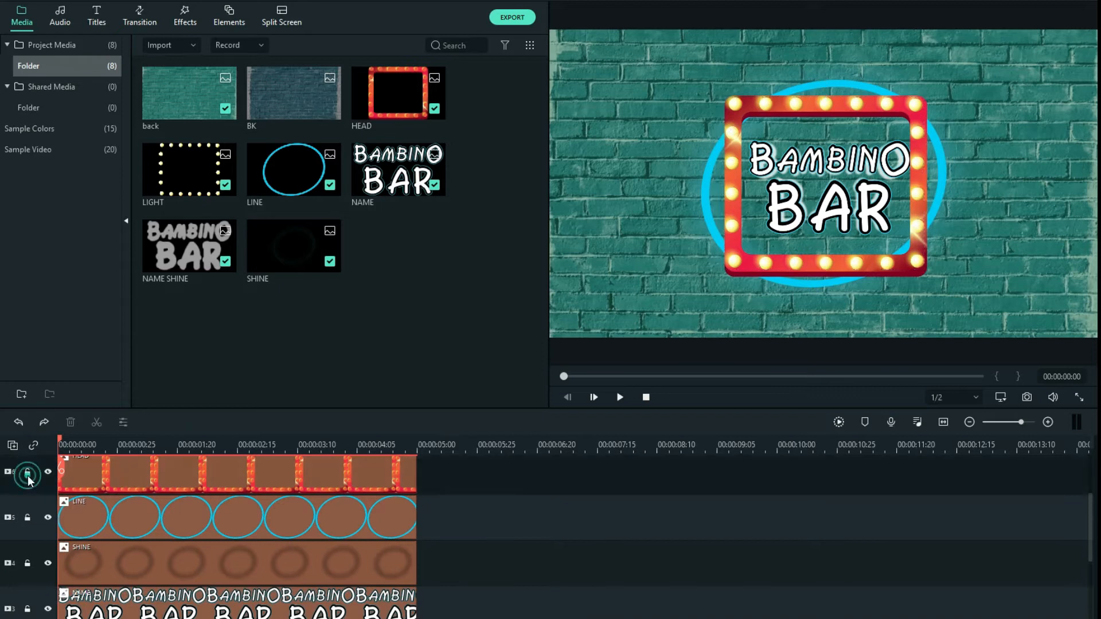
scroll(28, 477, up, 1)
click(27, 490)
scroll(28, 499, up, 3)
click(28, 505)
scroll(27, 505, down, 3)
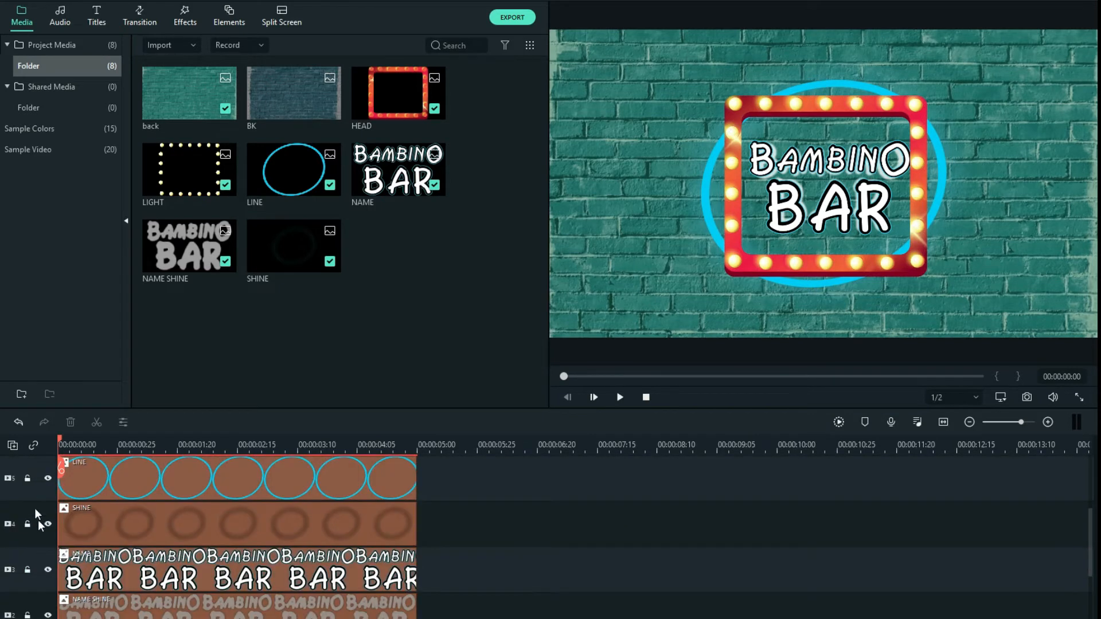
click(27, 523)
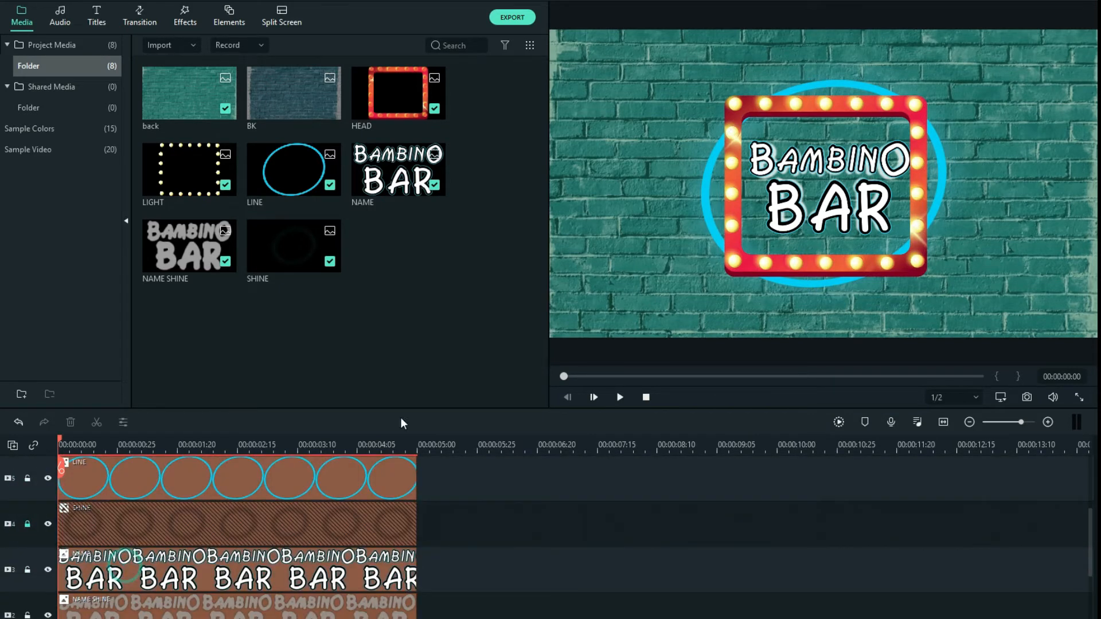
Move the NAME lettering slightly left and down inside the frame and reduce its size a little
double_click(333, 575)
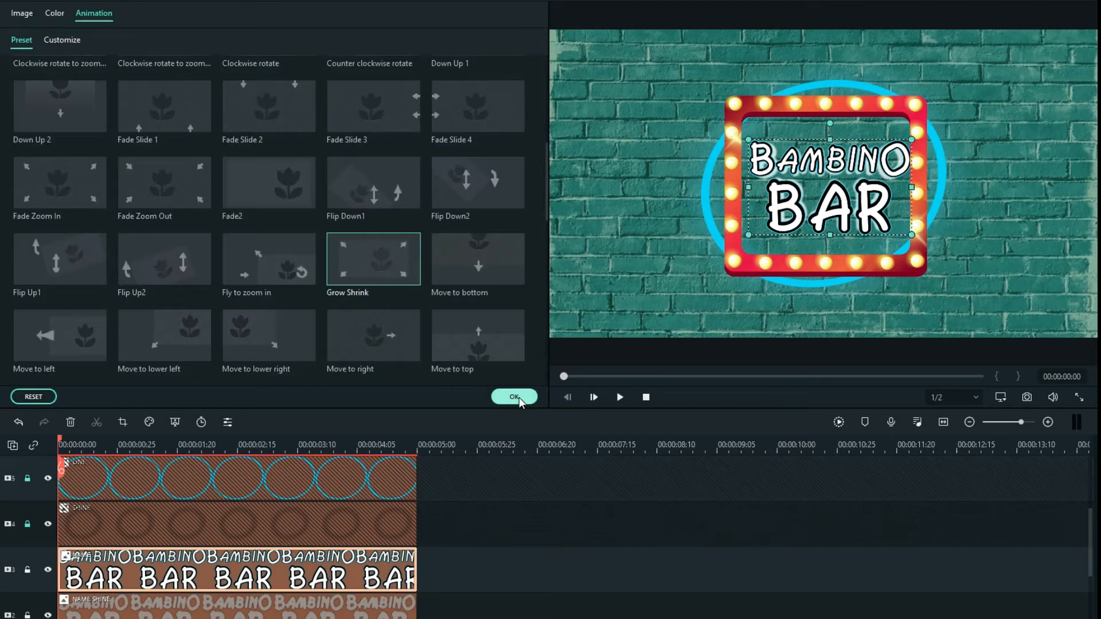
click(519, 397)
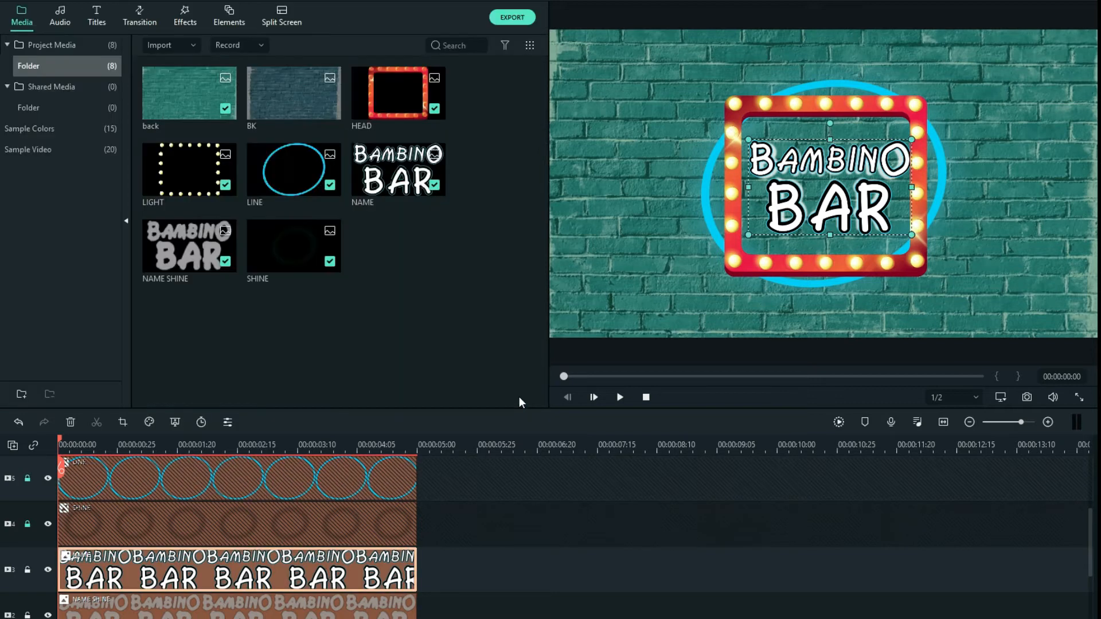
drag(798, 219, 791, 225)
drag(905, 241, 860, 218)
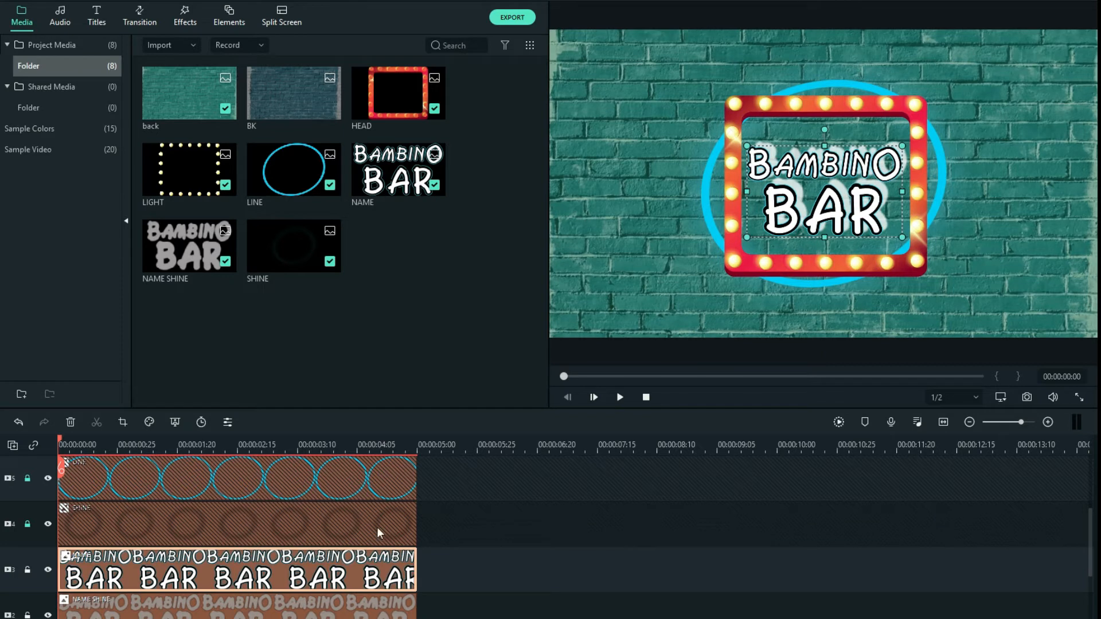
Copy the repositioned NAME clip's effects and paste them onto the NAME SHINE clip to align the glow
right_click(363, 576)
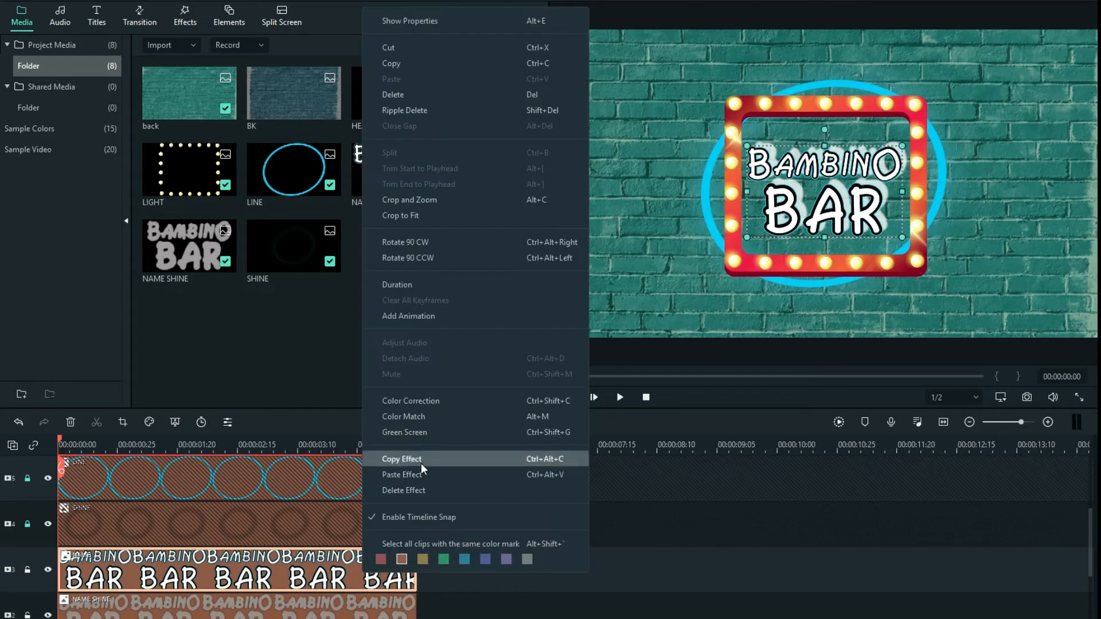
click(421, 463)
right_click(417, 517)
click(420, 520)
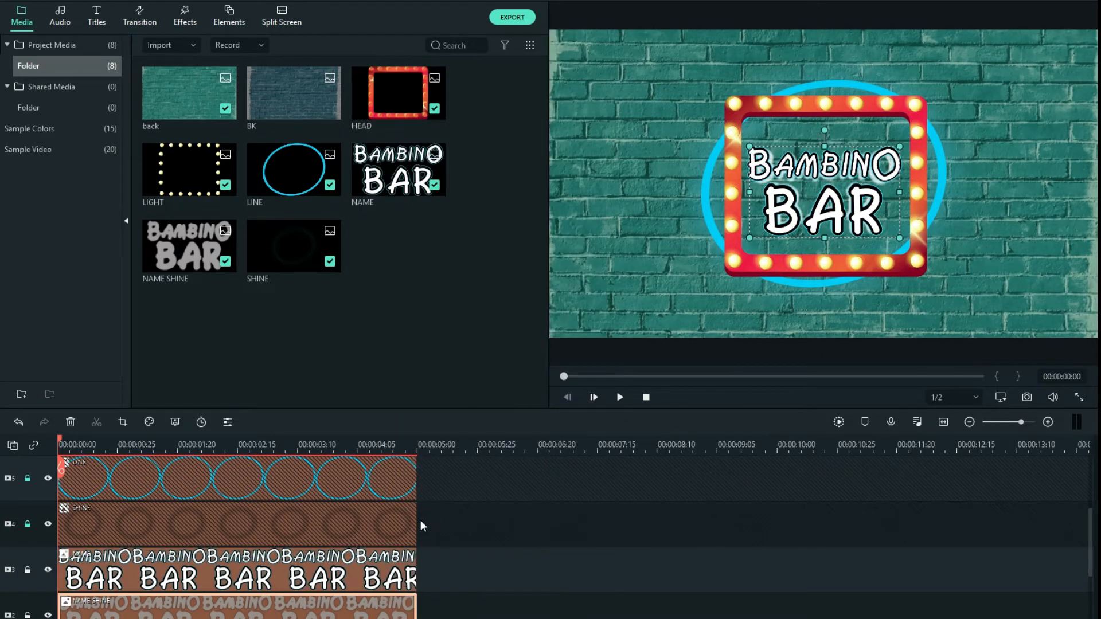
Delay the NAME clip's start by about 9 frames and trim its end back to 5 seconds
scroll(276, 569, down, 1)
drag(101, 513, 122, 513)
drag(437, 508, 417, 510)
Unlock the SHINE track, delay its clip's start by about 9 frames and trim its end to 5 seconds
scroll(352, 553, up, 1)
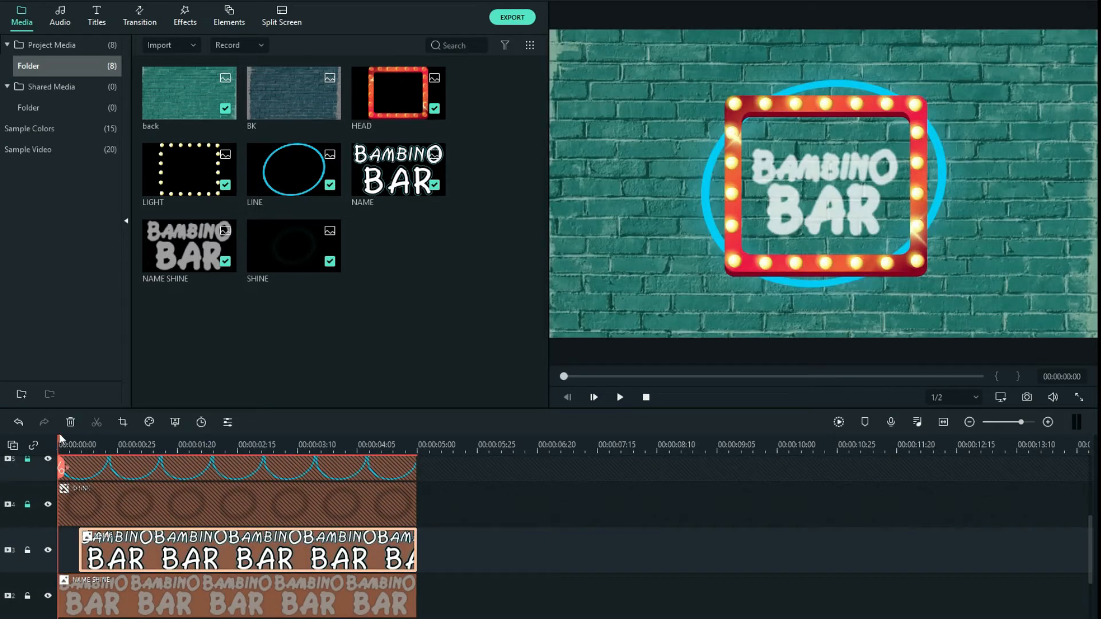
scroll(78, 504, up, 1)
drag(70, 524, 92, 528)
drag(437, 523, 417, 523)
Unlock the LINE, HEAD and LIGHT tracks
scroll(136, 525, up, 1)
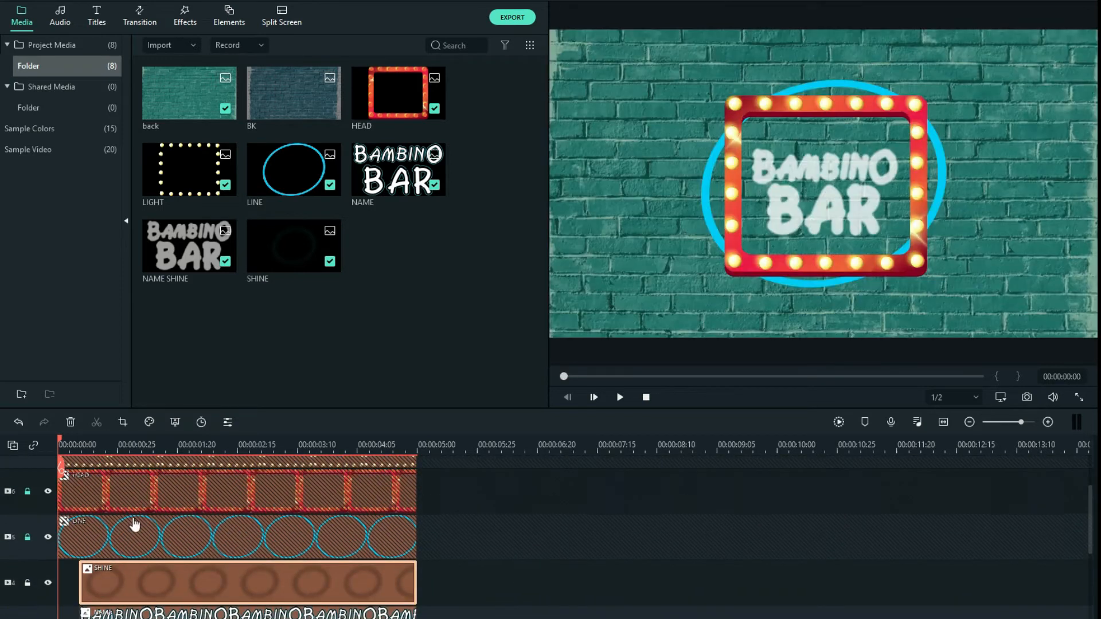
click(27, 538)
scroll(35, 544, up, 1)
click(27, 550)
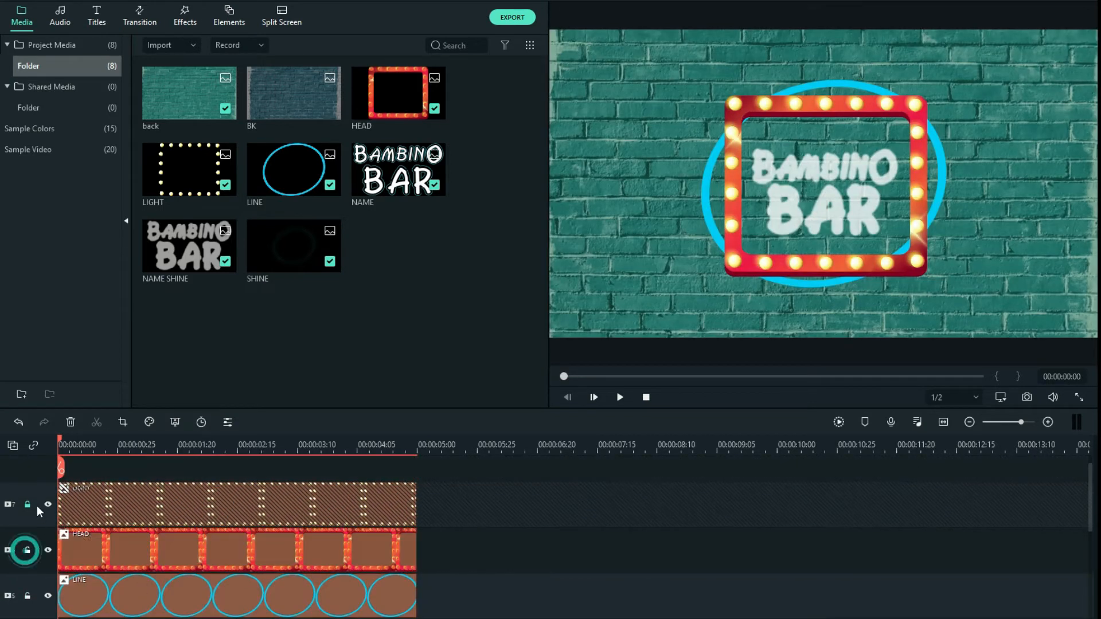
click(27, 504)
Delay the NAME SHINE clip to start together with the SHINE clip and trim its end to 5 seconds
scroll(171, 531, down, 4)
mouse_move(59, 441)
mouse_down()
mouse_move(88, 444)
mouse_move(46, 446)
mouse_up()
scroll(120, 576, up, 4)
scroll(119, 577, down, 3)
drag(88, 578, 130, 577)
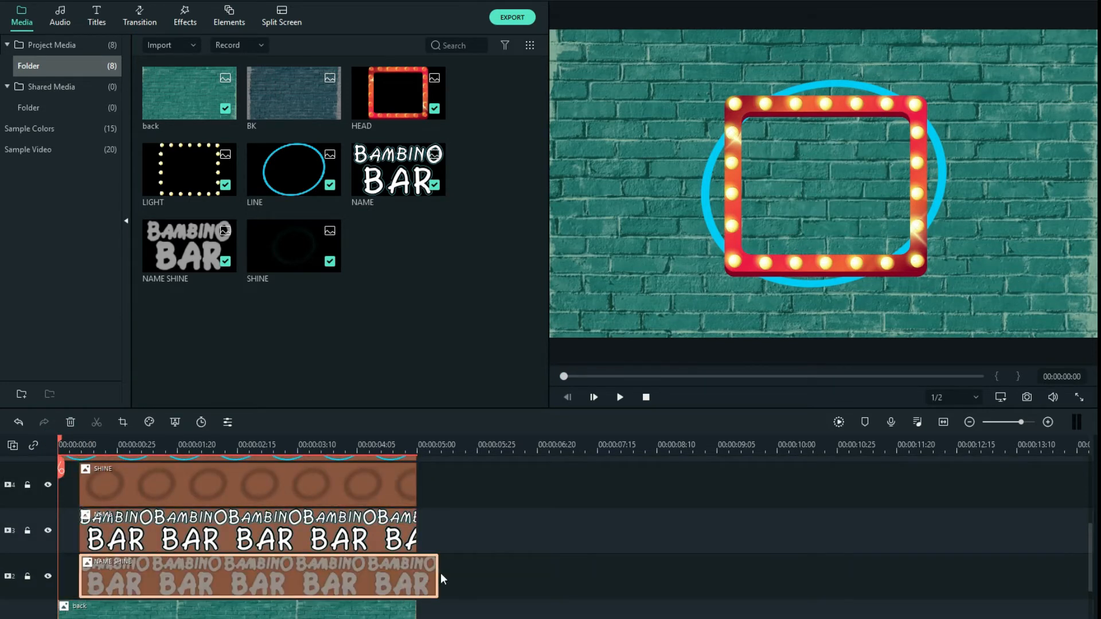
Return the NAME clip to the very start of the timeline and extend its end back to 5 seconds
drag(60, 439, 19, 453)
click(110, 536)
drag(124, 533, 102, 535)
drag(395, 534, 418, 532)
drag(59, 440, 58, 473)
click(181, 593)
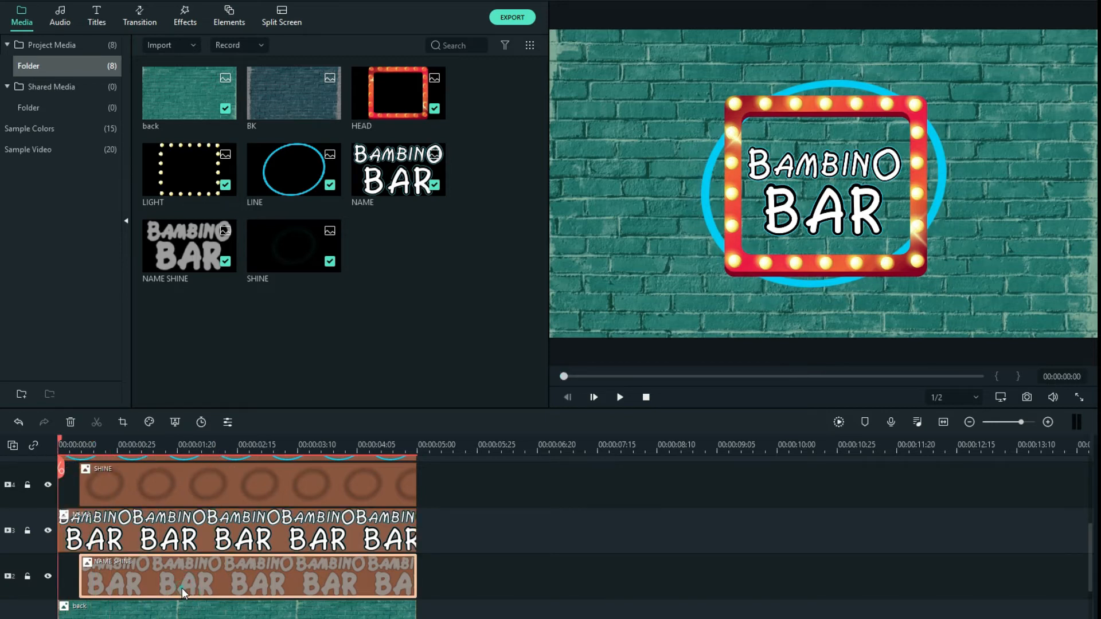
double_click(181, 589)
click(513, 395)
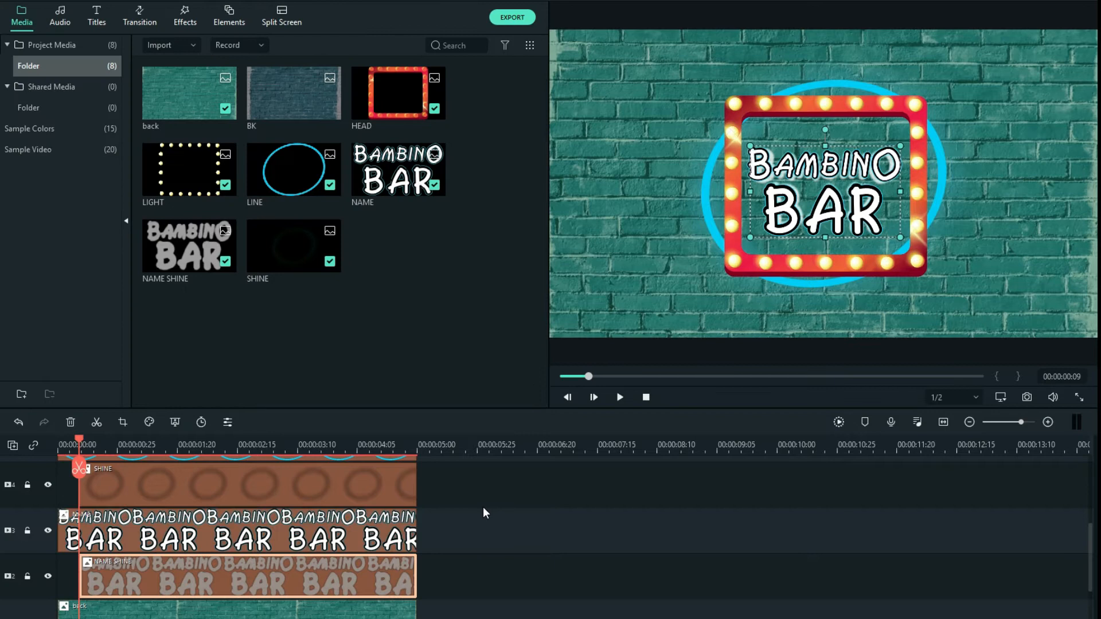
drag(81, 438, 59, 439)
Import the Cheering Crowd Green Screen video into the project media
drag(297, 171, 328, 474)
scroll(304, 579, down, 2)
scroll(318, 595, up, 4)
scroll(444, 539, up, 3)
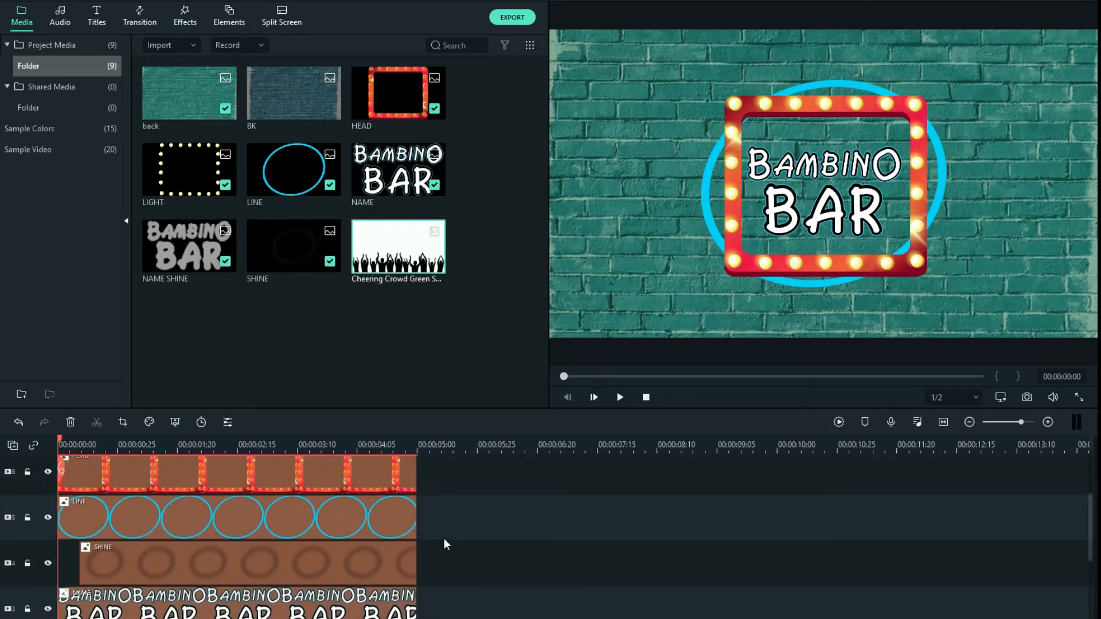
Move all sign clips up one track to free an empty track directly above the back wall
scroll(122, 484, down, 8)
scroll(98, 488, up, 2)
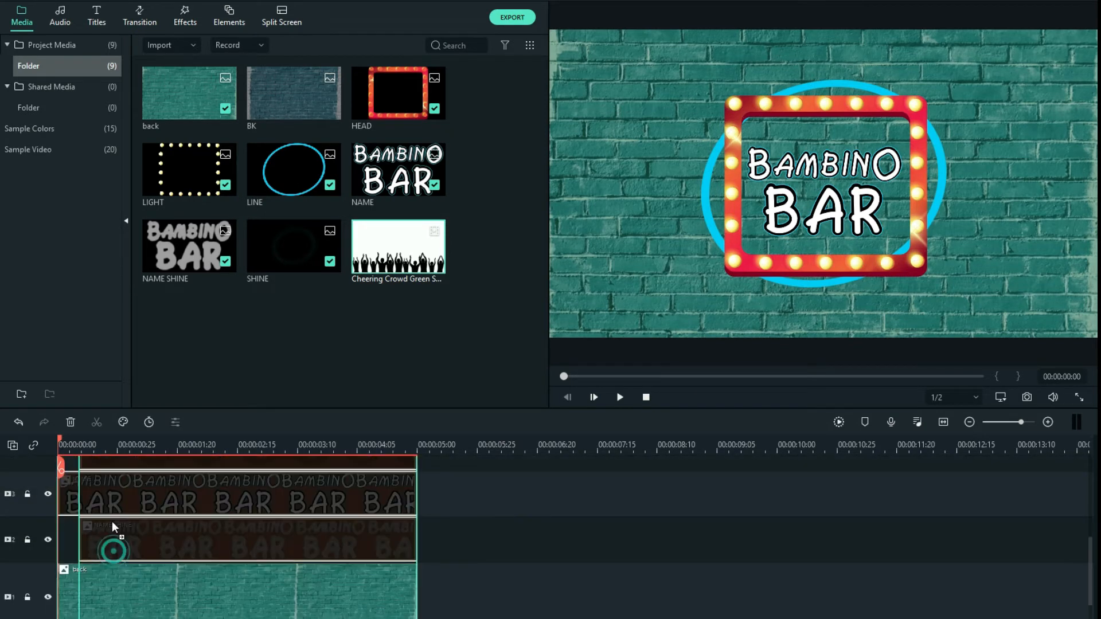
drag(112, 511, 111, 512)
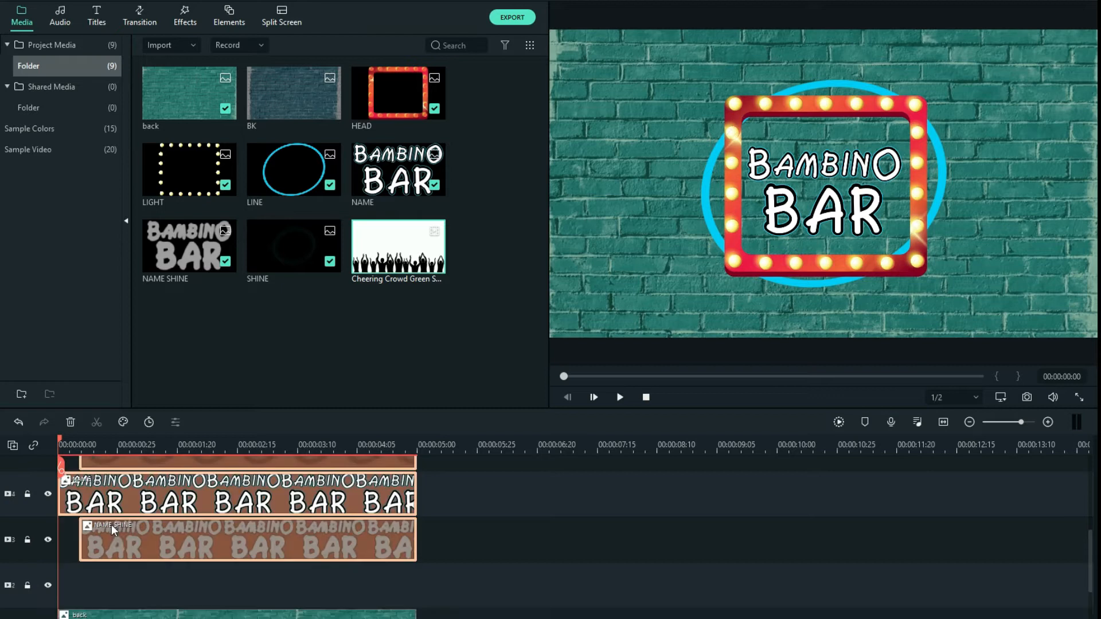
scroll(111, 525, up, 1)
Place the Cheering Crowd clip on the empty track from the timeline start, matching the project to the media's 1280 x 720 30fps
drag(428, 256, 43, 594)
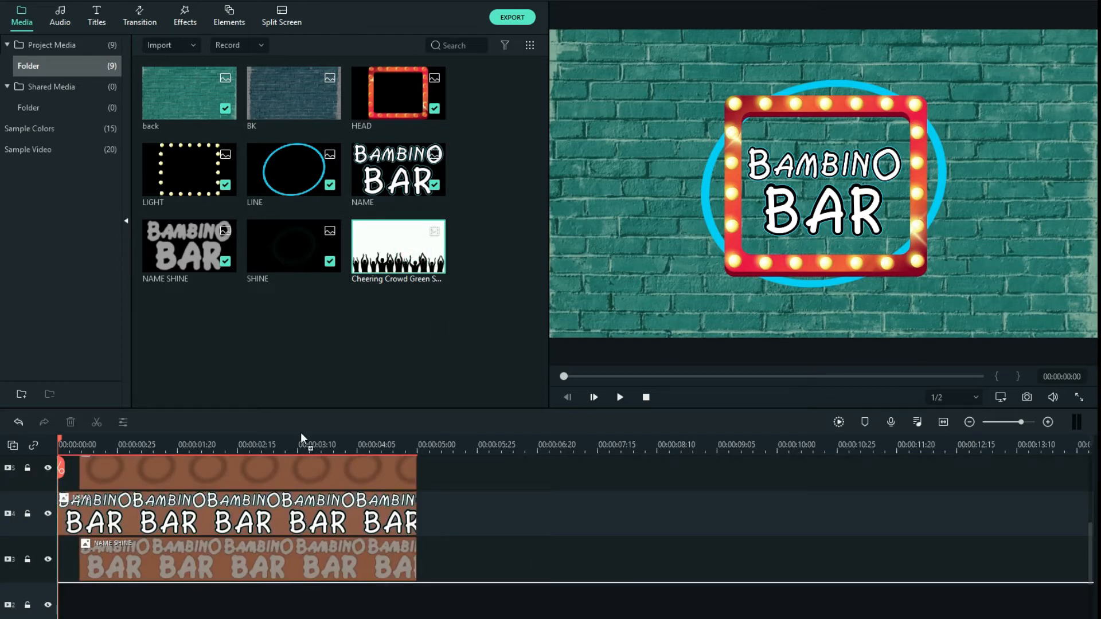
drag(184, 469, 184, 470)
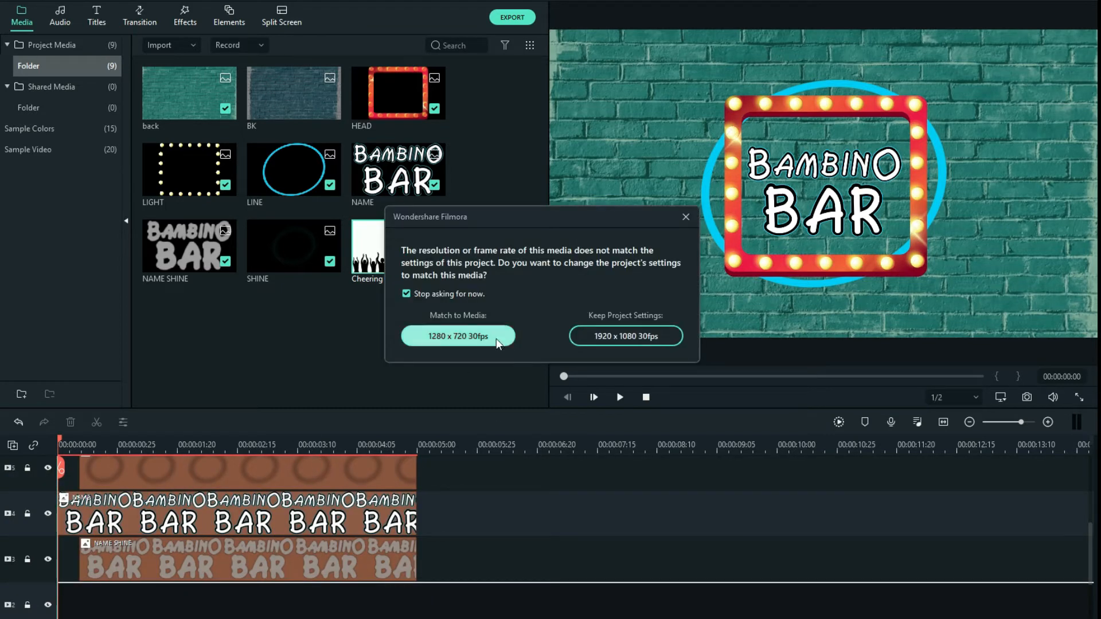
click(435, 341)
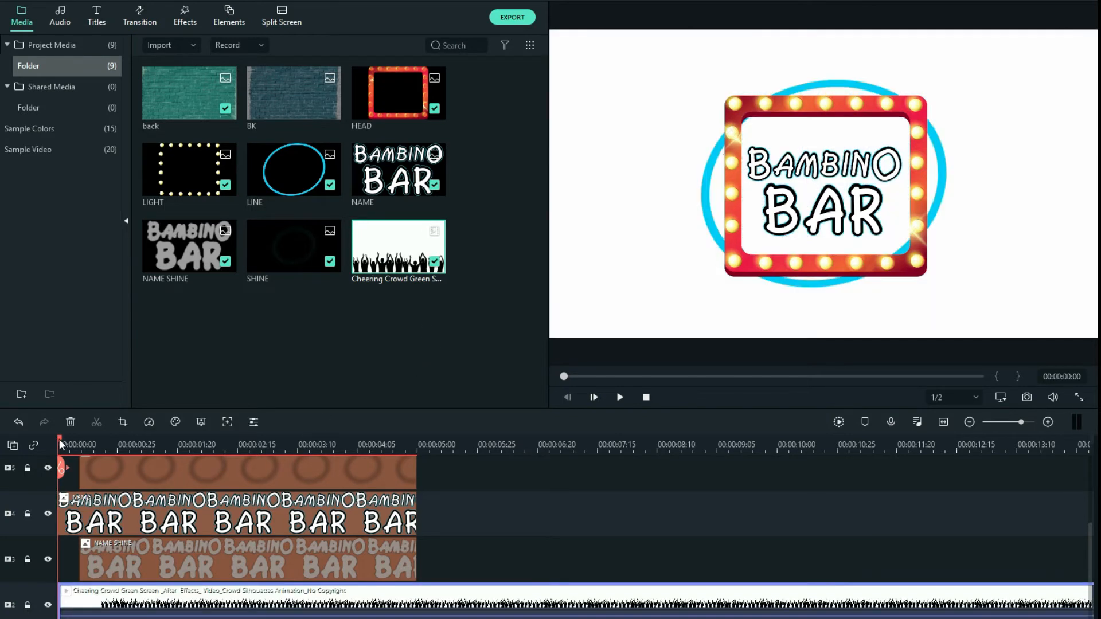
Split the Cheering Crowd clip at 00:00:05:00, where the sign clips end
drag(59, 440, 418, 477)
click(418, 473)
click(439, 591)
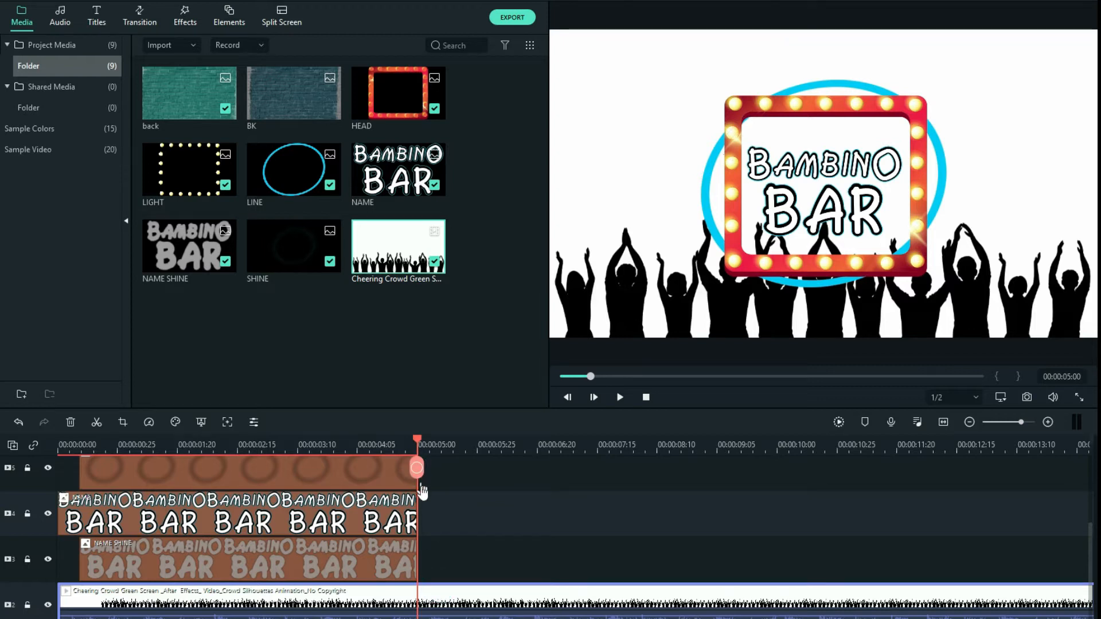
click(421, 488)
Key out the first crowd part's white background with Chroma Key at offset 2, and delete the part after 5 seconds
click(368, 590)
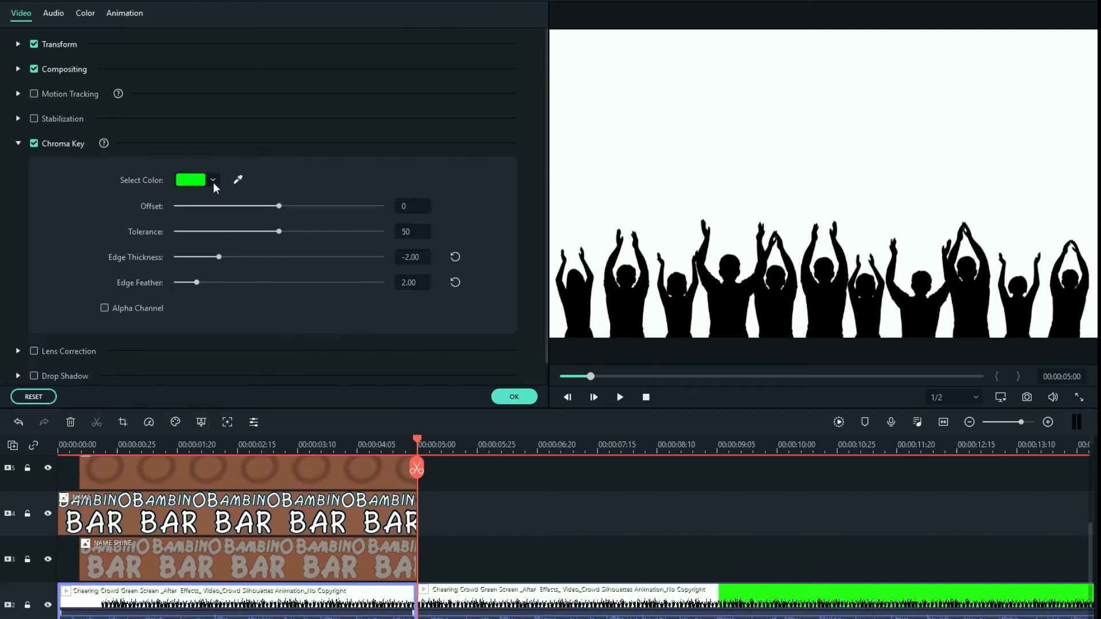
click(239, 180)
click(644, 155)
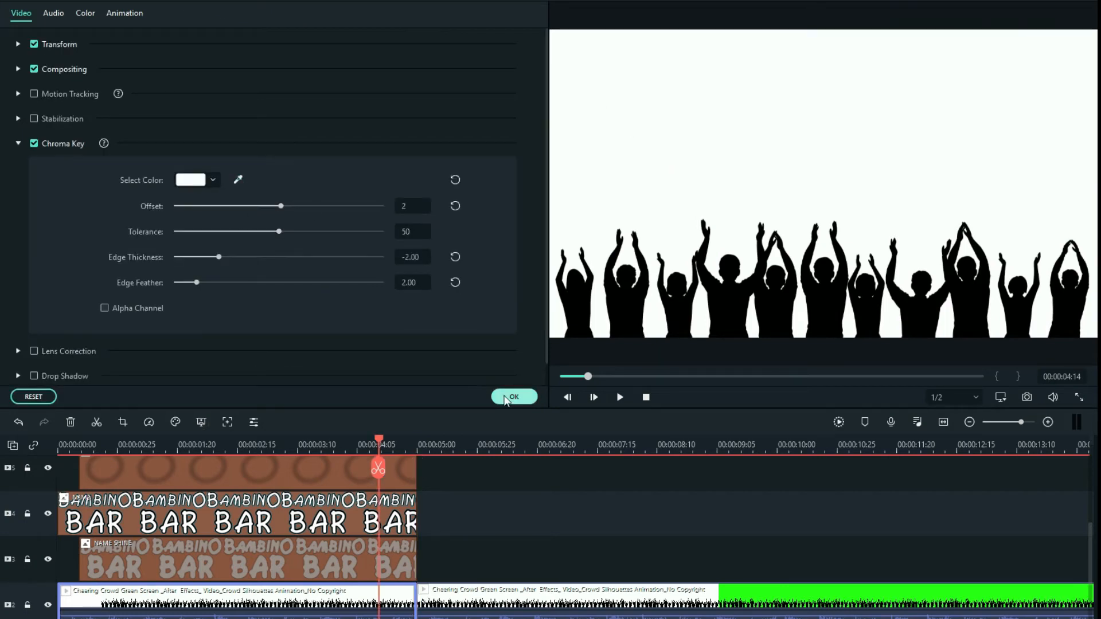
click(513, 397)
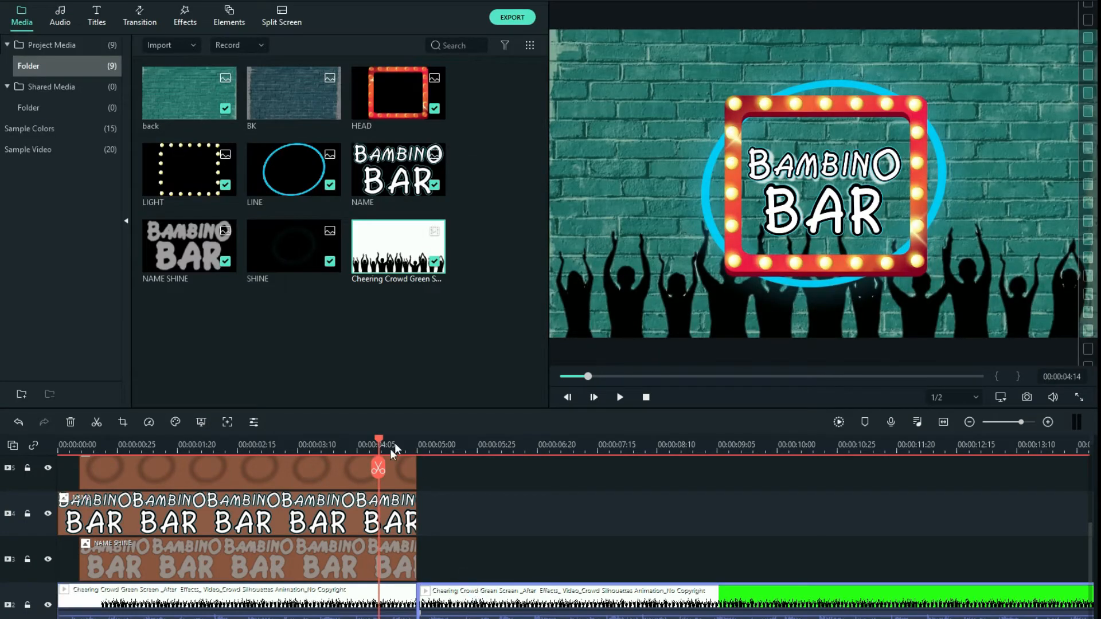
key(Delete)
Move the crowd silhouettes down in the frame so the raised hands sit below the sign
drag(345, 442, 103, 439)
click(172, 597)
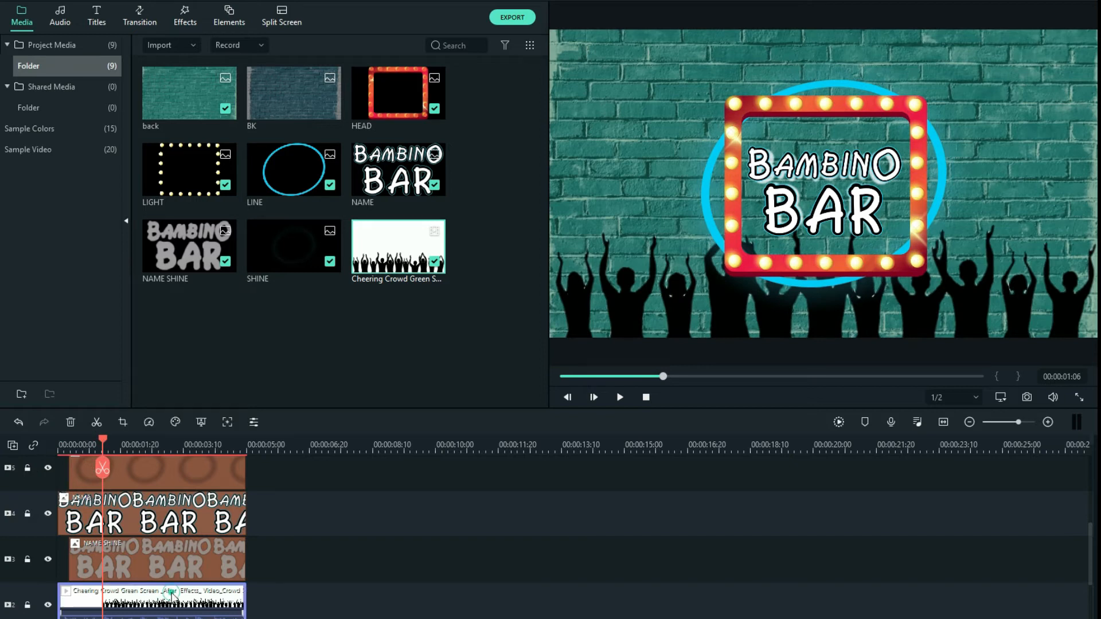
double_click(217, 597)
click(513, 395)
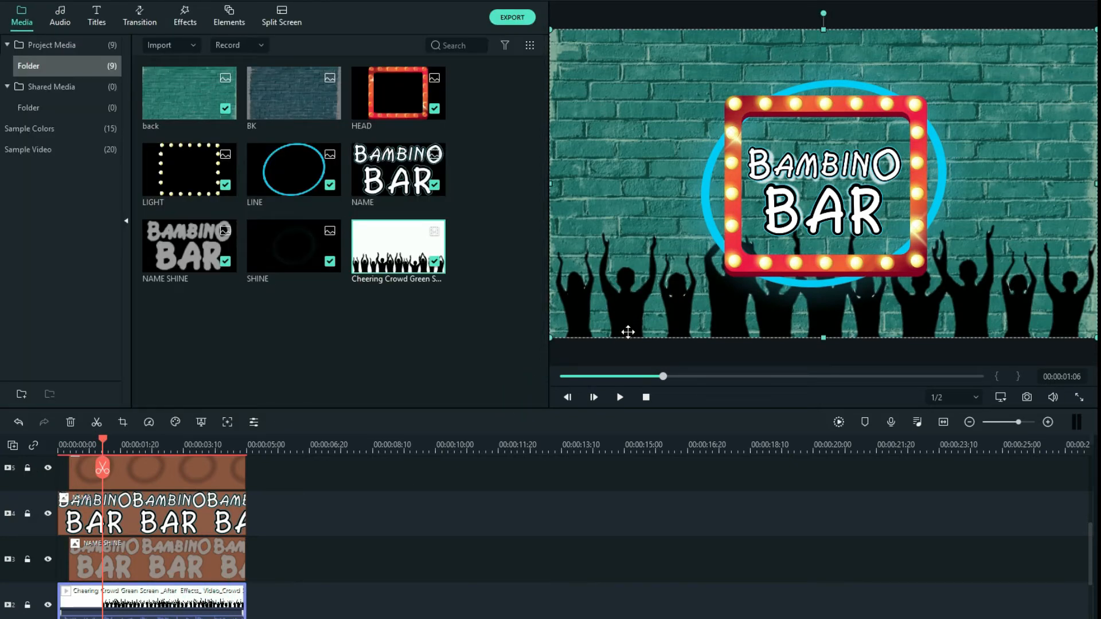
drag(628, 292, 628, 342)
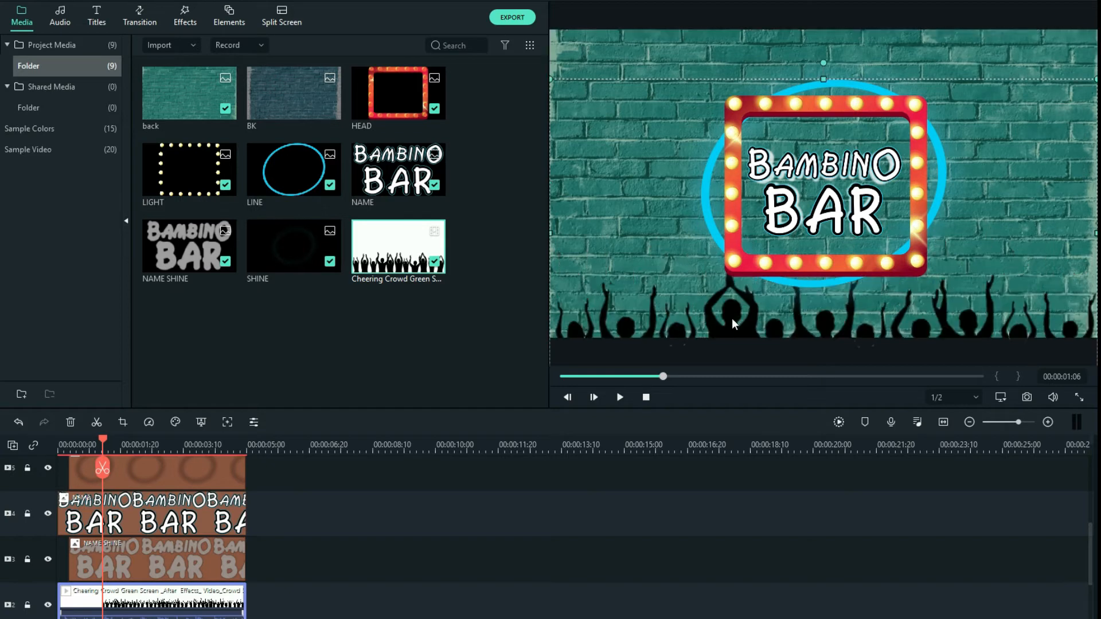
drag(739, 325, 740, 327)
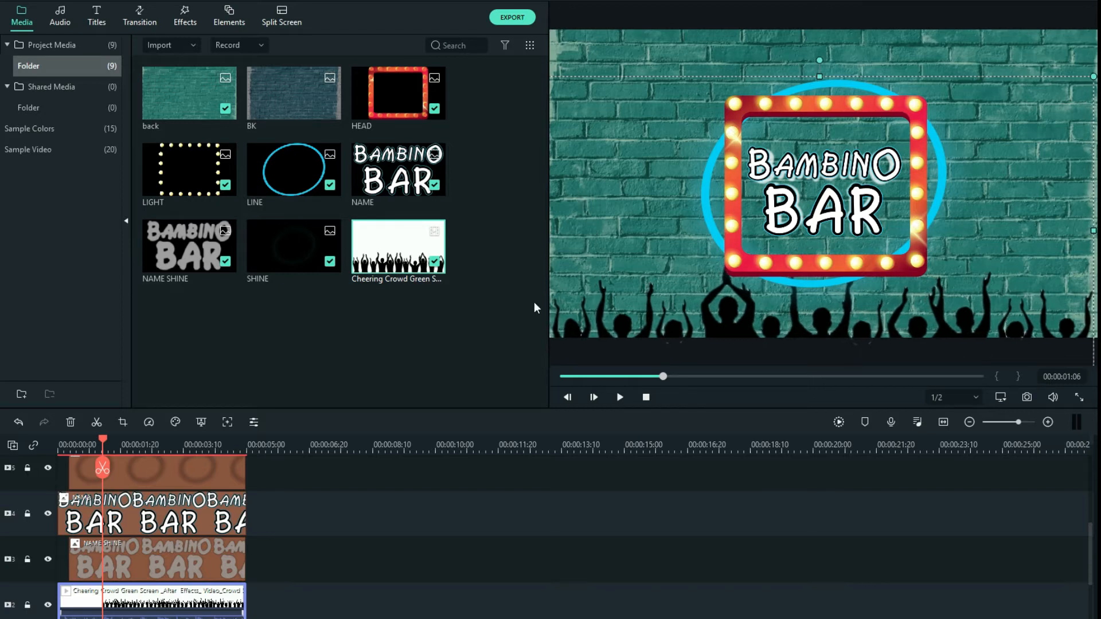
Nudge the crowd silhouettes slightly further down, checking the frame at 00:00:02:20
drag(70, 446, 159, 449)
scroll(157, 535, up, 2)
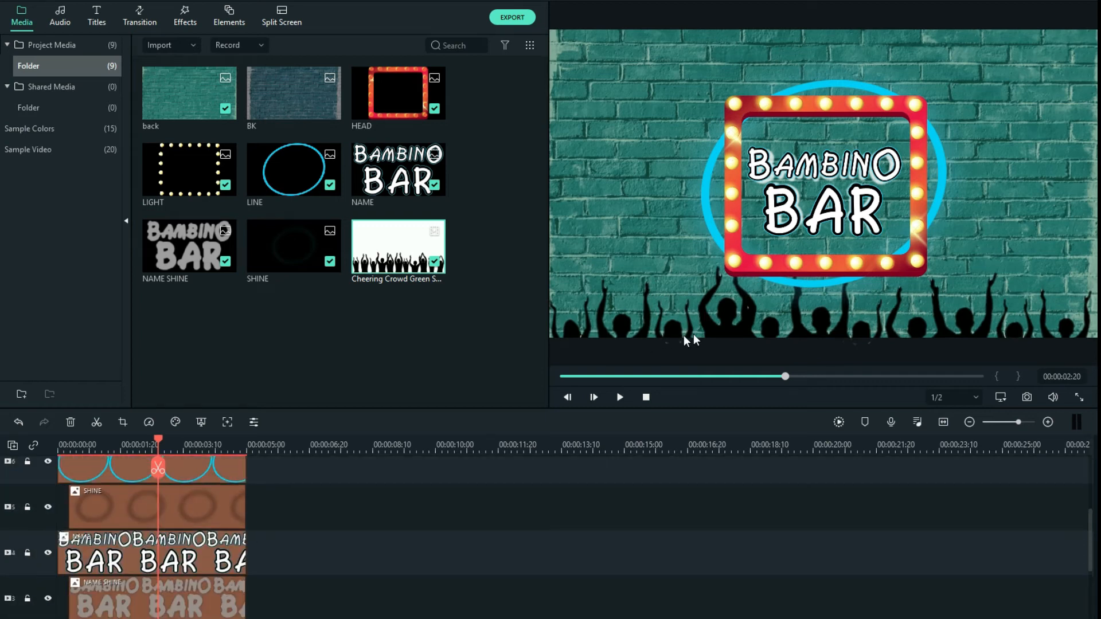
scroll(240, 579, down, 4)
double_click(235, 547)
click(511, 395)
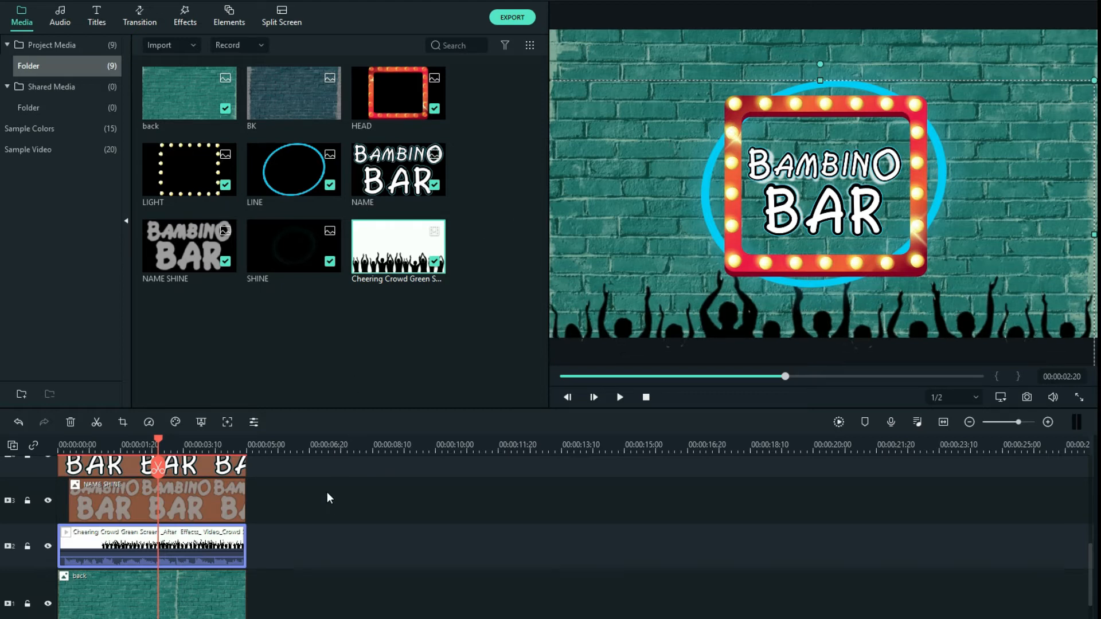
Delay the crowd clip to start together with the NAME SHINE clip and trim its end to match the sign clips
drag(157, 439, 134, 448)
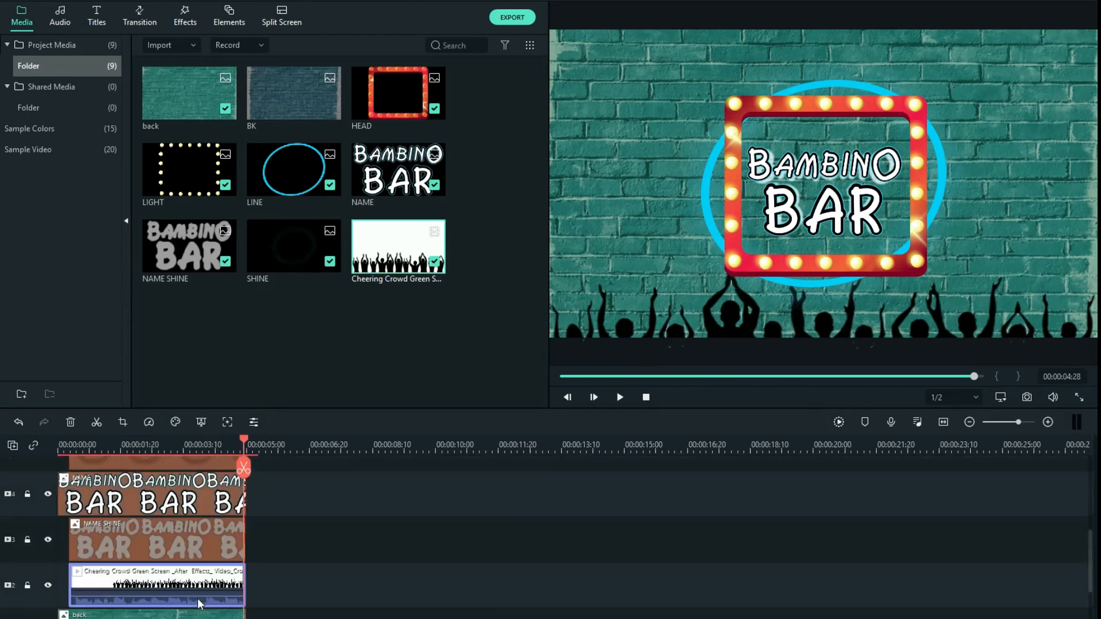
scroll(197, 597, up, 3)
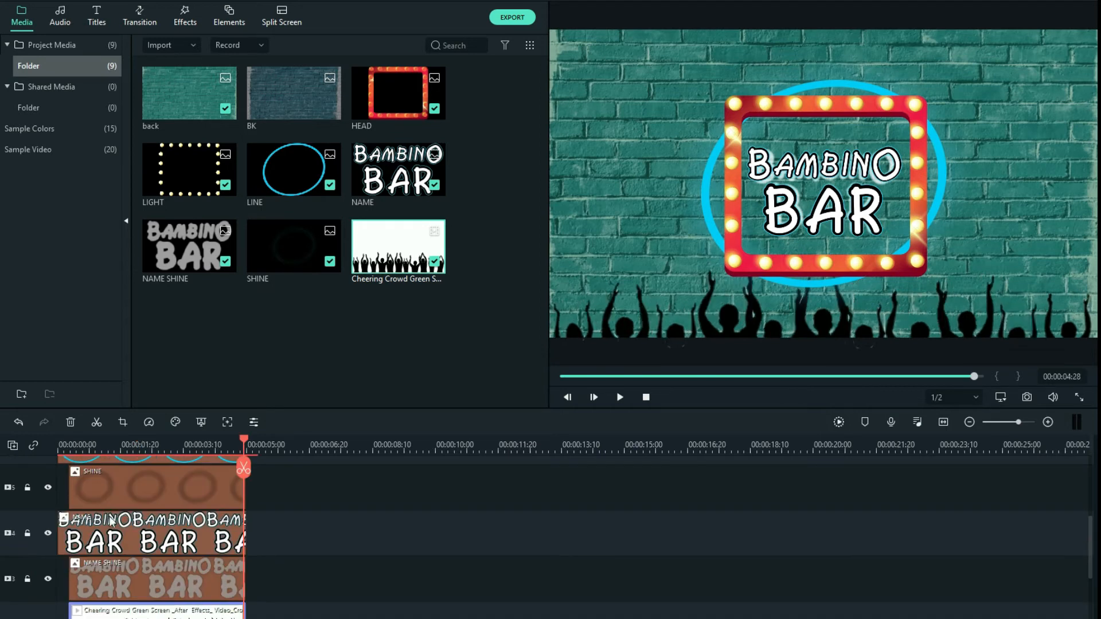
scroll(102, 562, down, 3)
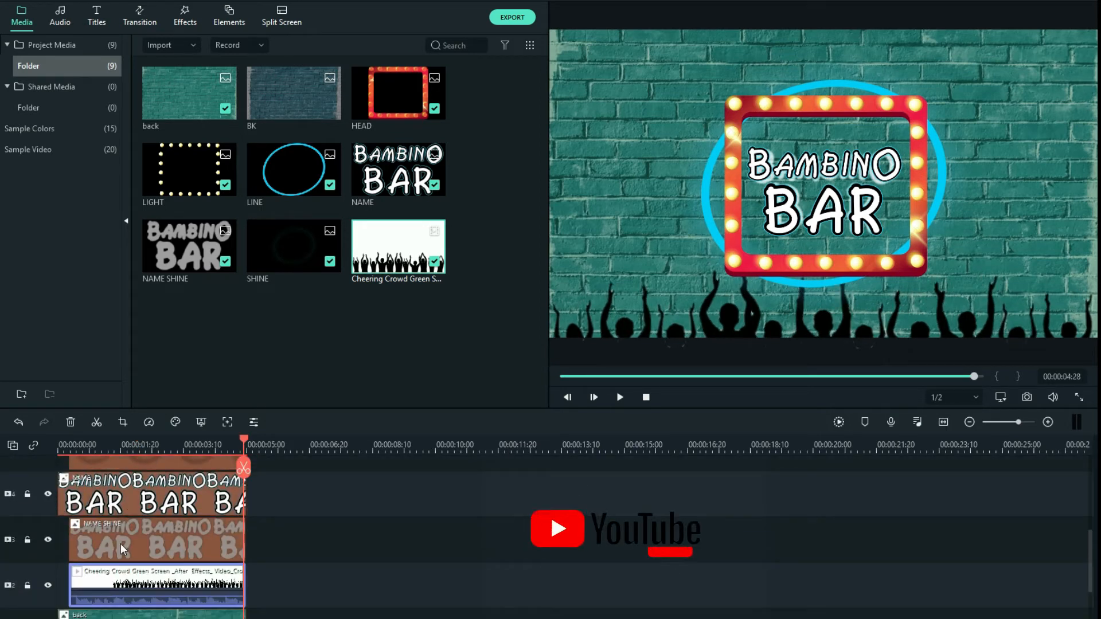
Delay the LIGHT clip to start together with the SHINE clip and trim its end level with the HEAD clip
scroll(117, 550, up, 5)
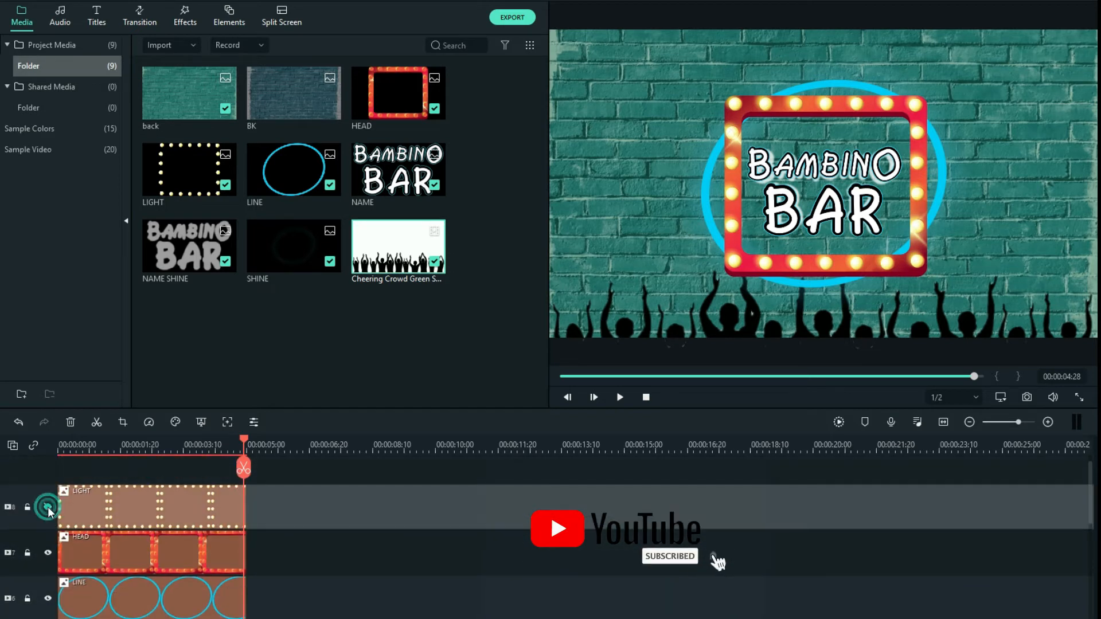
drag(70, 508, 88, 491)
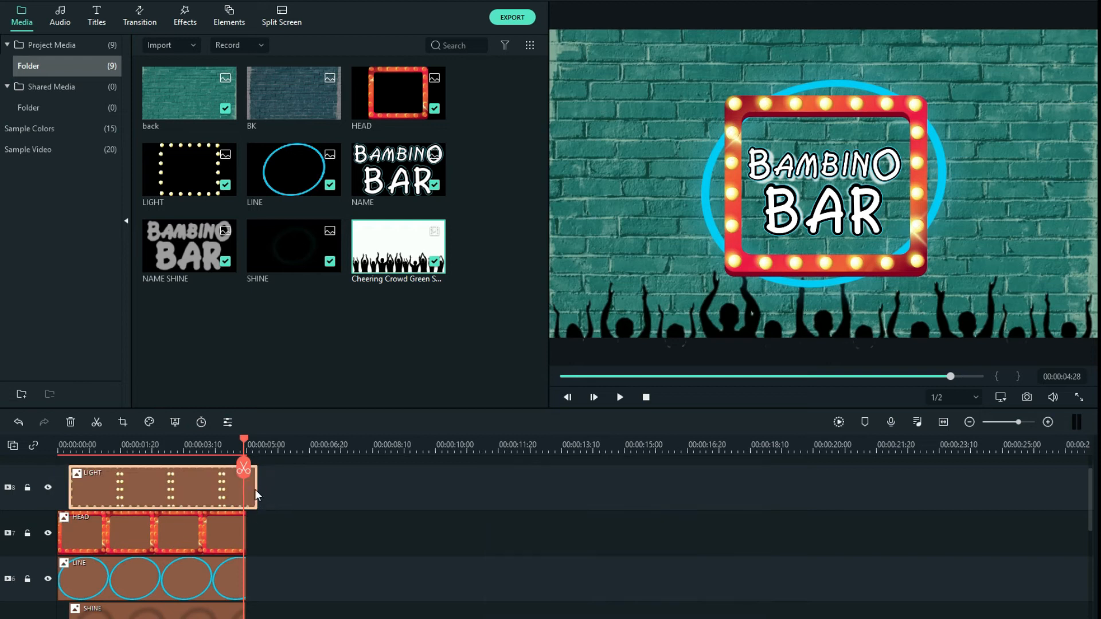
drag(254, 490, 247, 535)
drag(243, 448, 35, 465)
Add a custom animation keyframe at the start of the LINE clip and park the playhead at 00:00:04:27
click(161, 580)
click(226, 422)
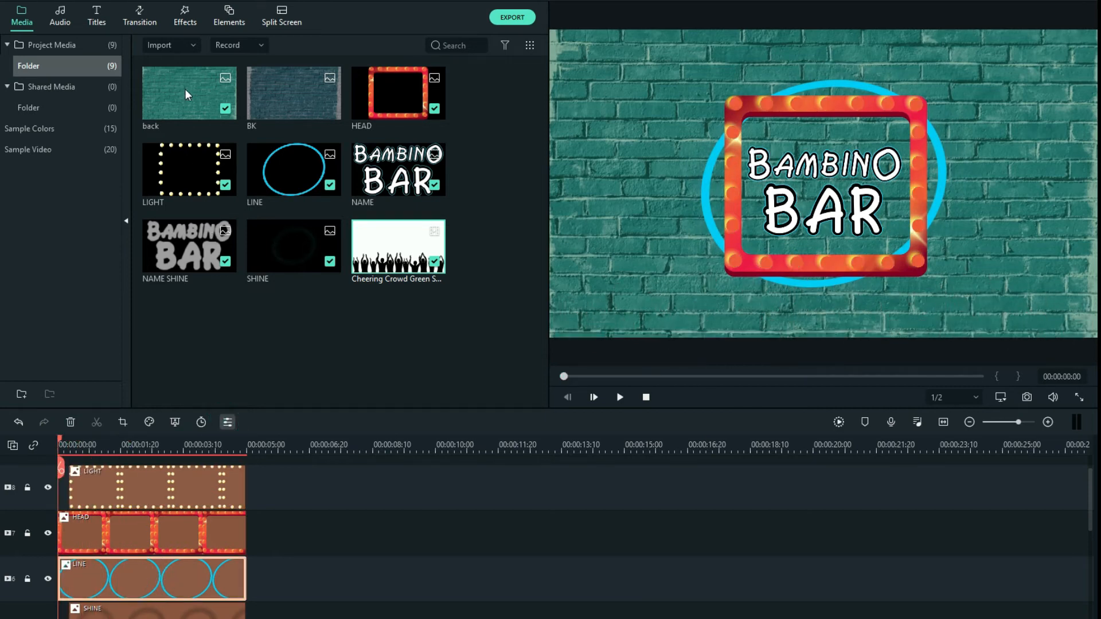
click(81, 42)
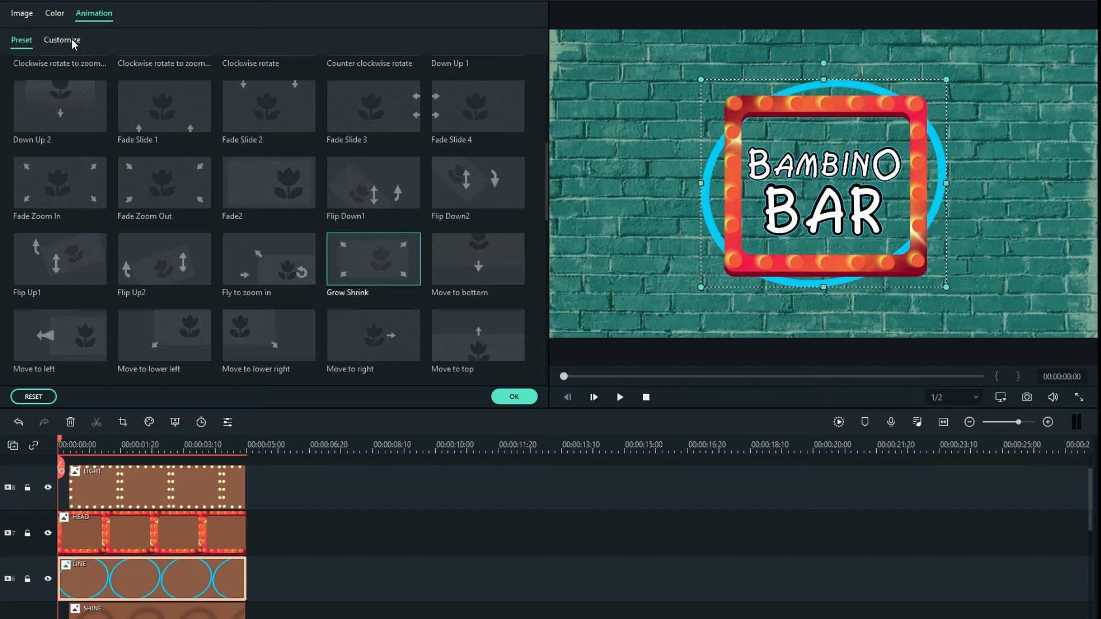
click(72, 44)
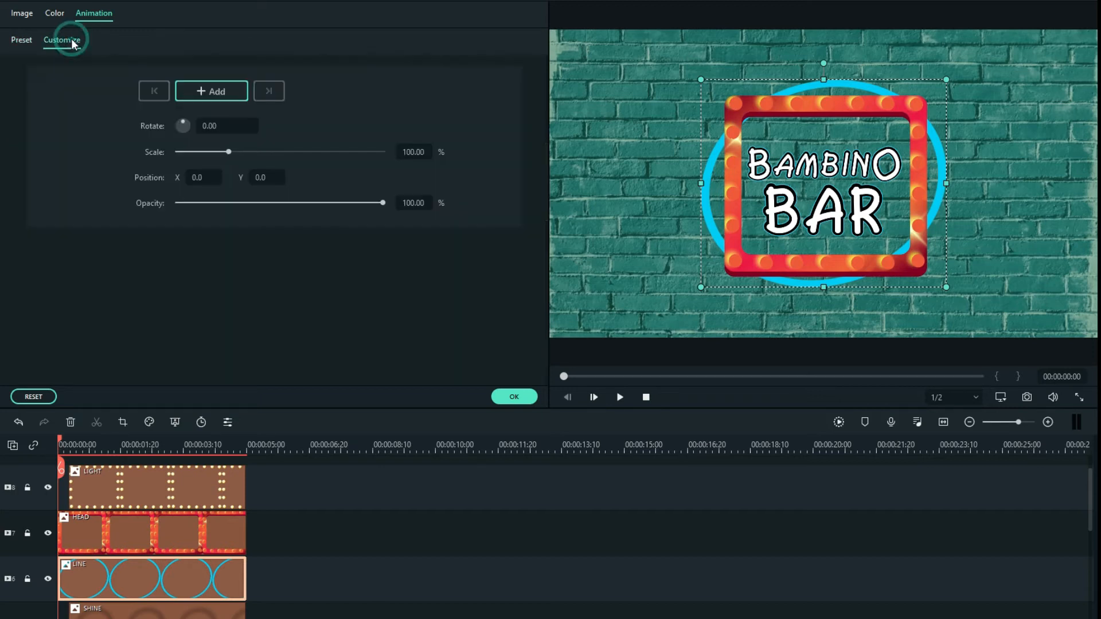
click(232, 91)
click(193, 584)
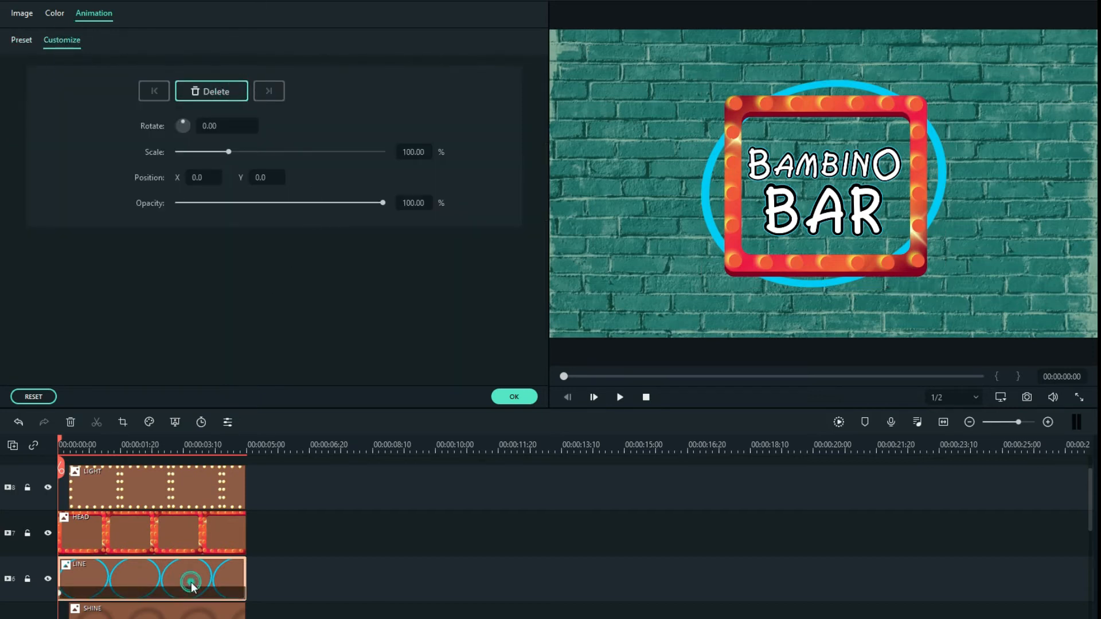
drag(61, 443, 243, 484)
click(212, 574)
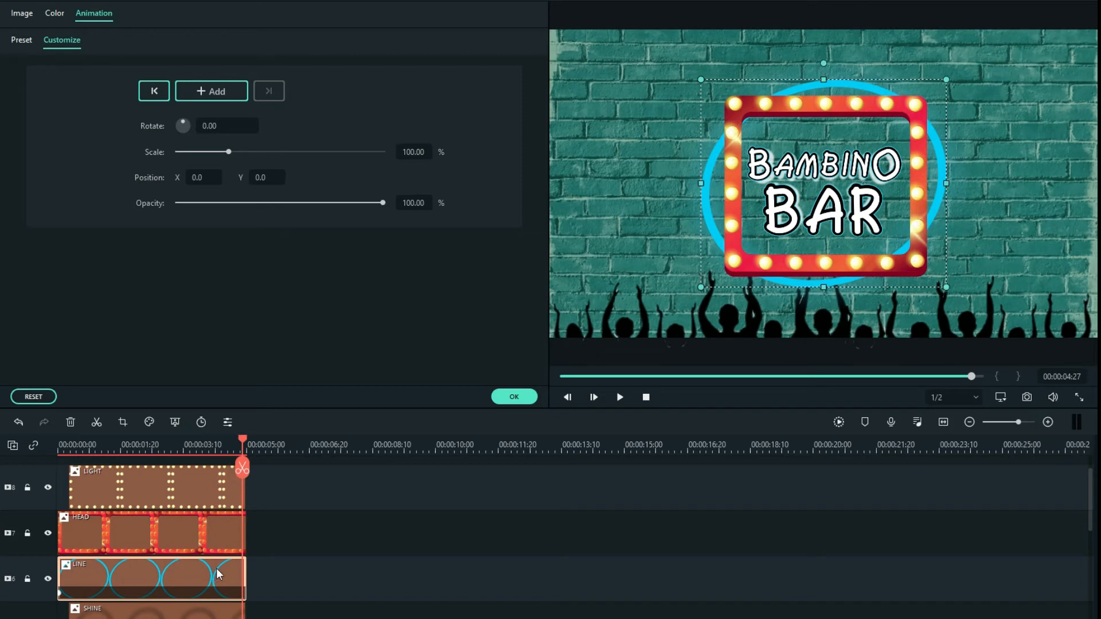
click(515, 398)
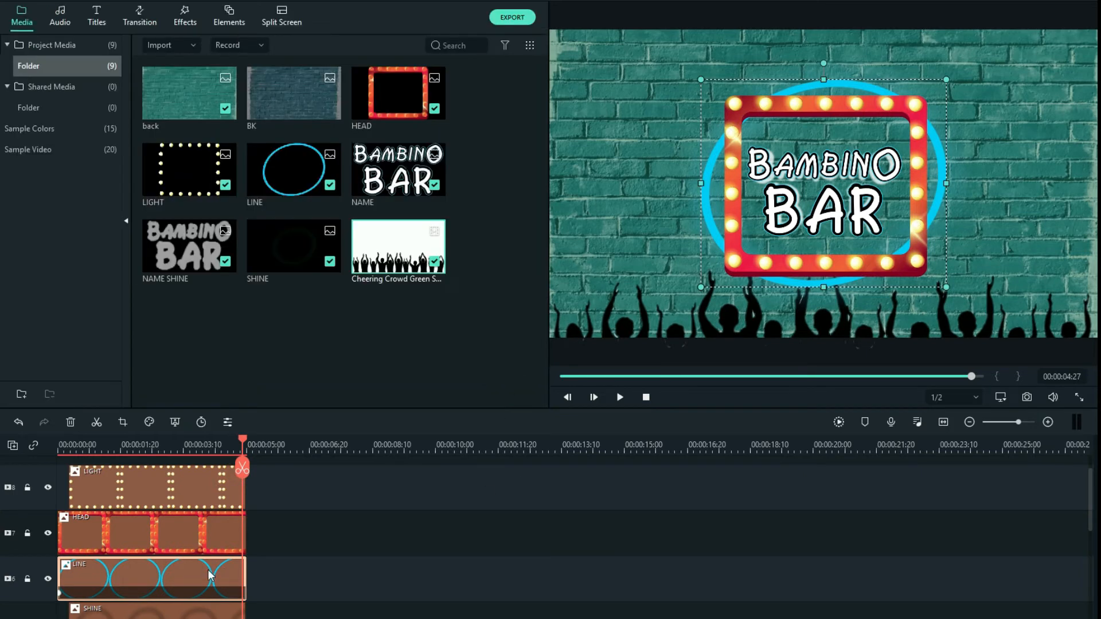
Rotate the LINE ellipse to -729.03 degrees, move its end keyframe to about 00:00:01:03 and apply the animation
click(227, 423)
drag(823, 59, 811, 102)
drag(243, 446, 84, 470)
drag(242, 593, 98, 593)
click(89, 451)
drag(244, 445, 59, 443)
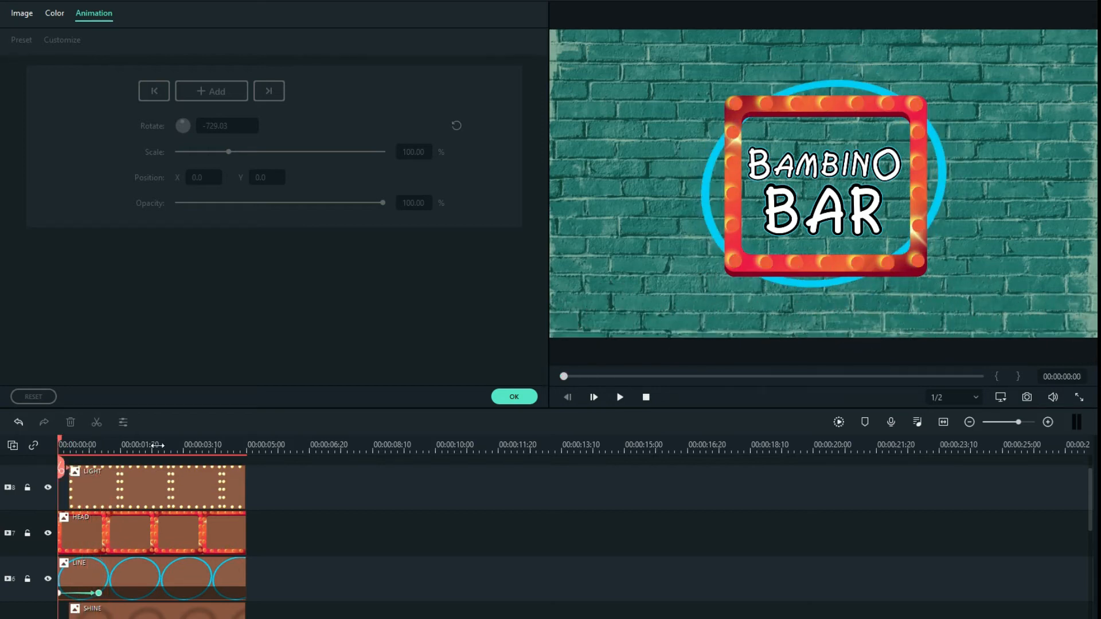
click(514, 397)
Add a custom animation keyframe at the start of the HEAD clip with its scale set to 0%
double_click(170, 539)
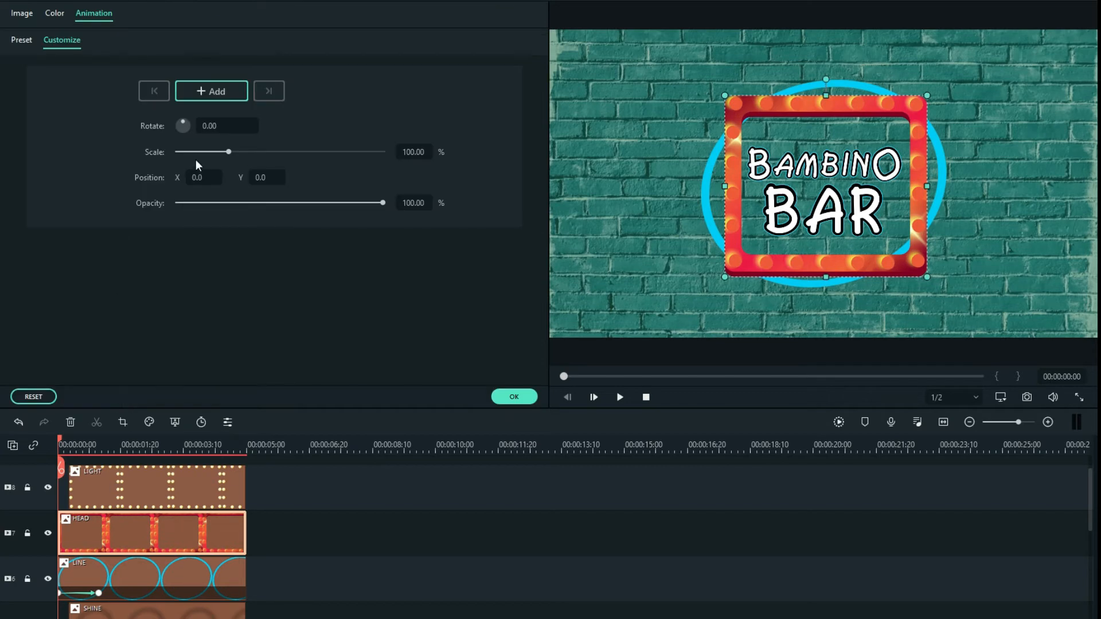
click(232, 91)
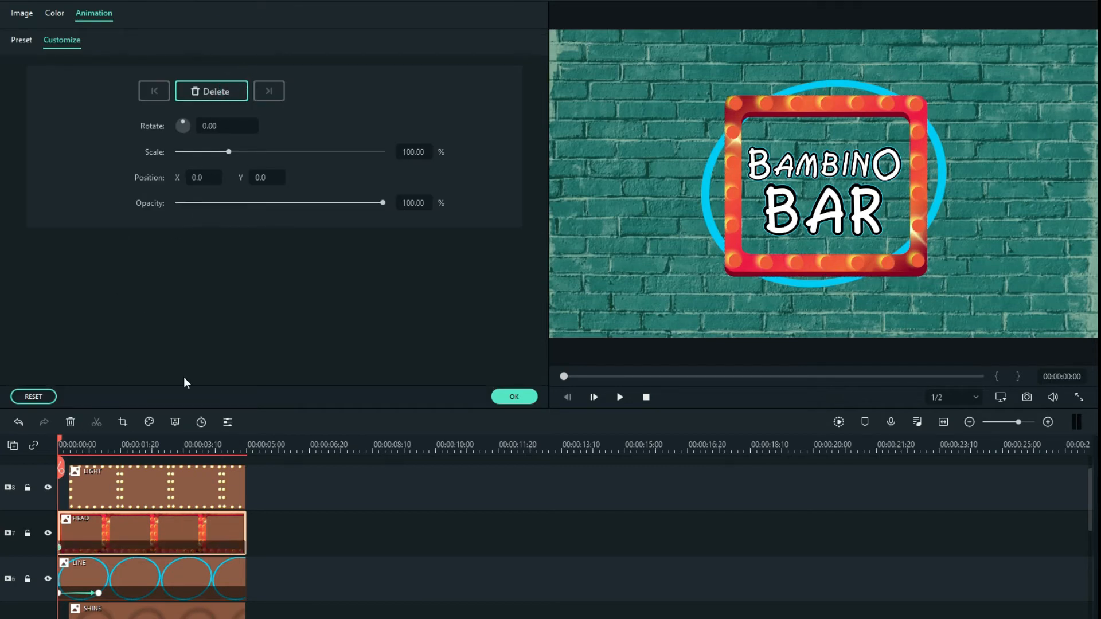
drag(59, 442, 70, 443)
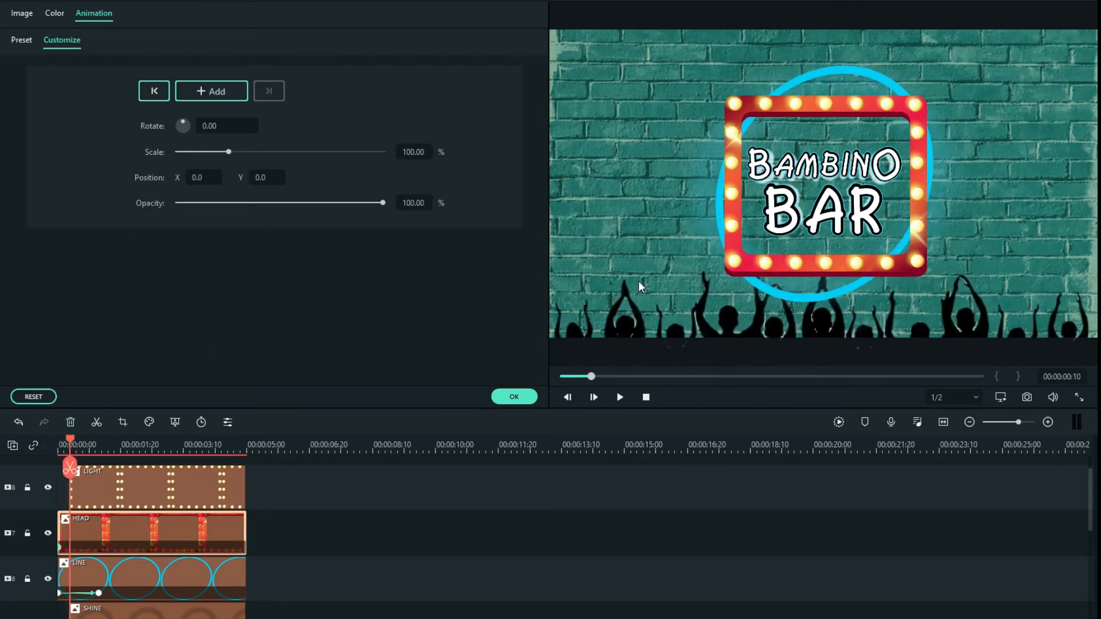
click(96, 542)
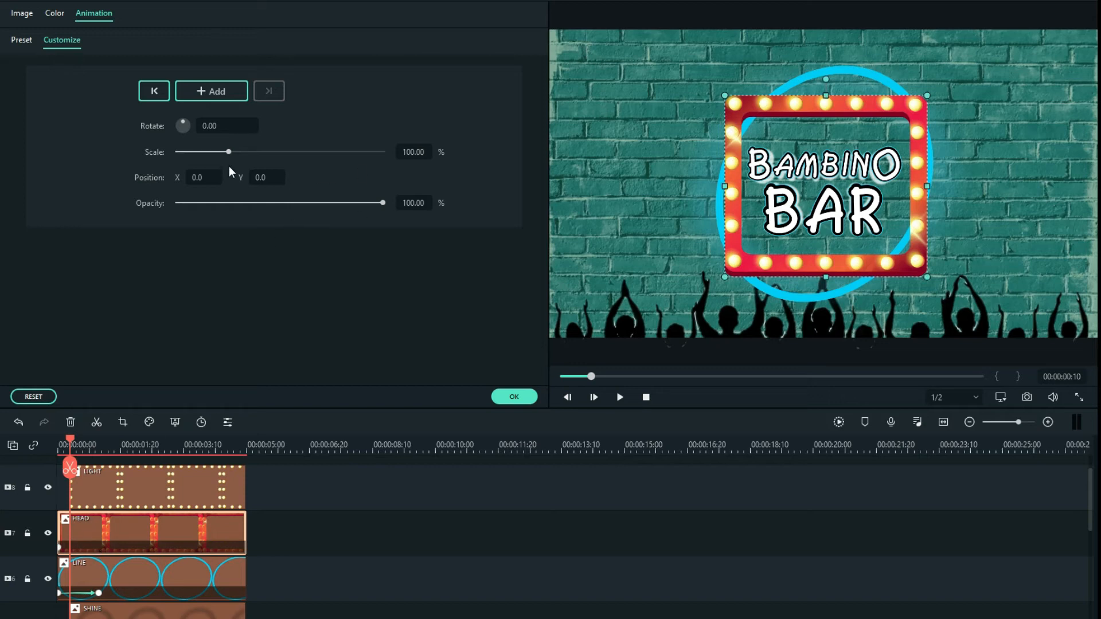
drag(70, 443, 60, 442)
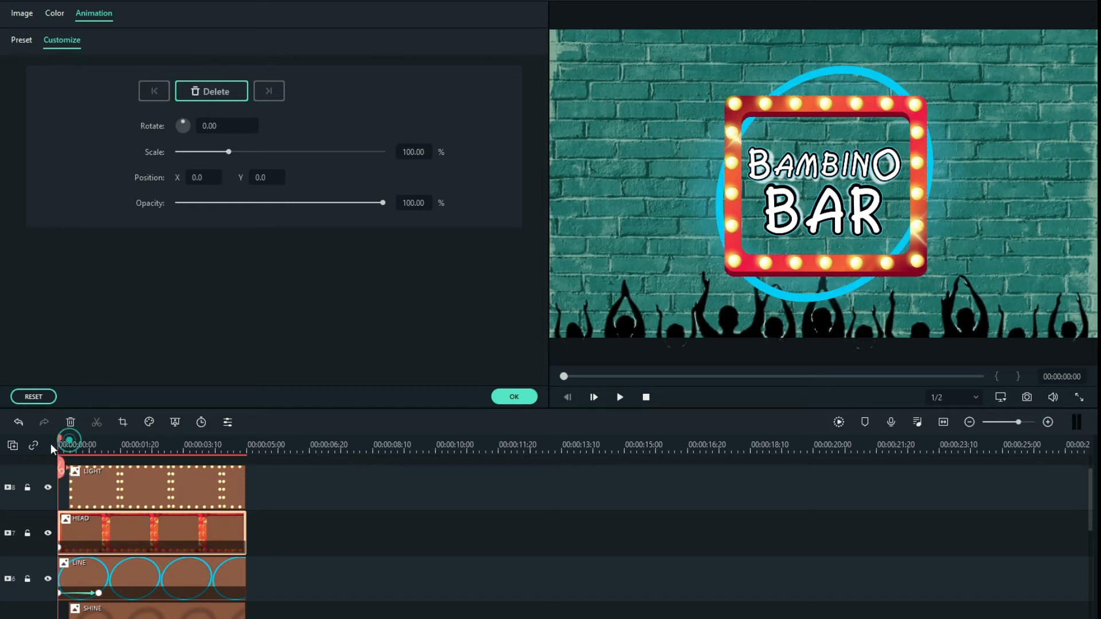
drag(228, 151, 170, 151)
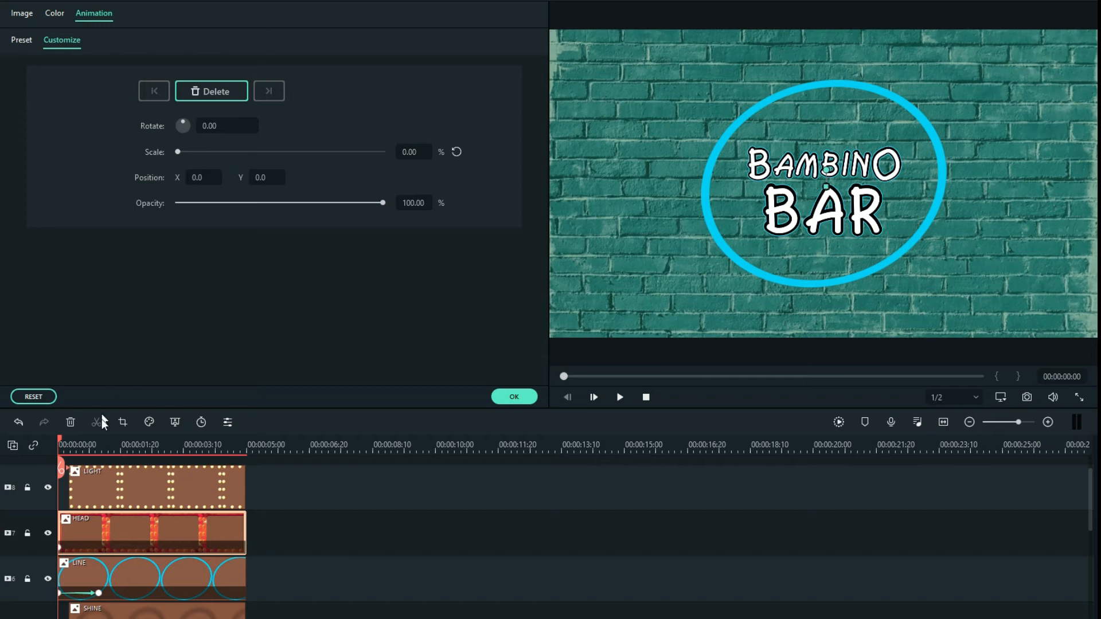
Scale the HEAD frame up to 101.91% with a keyframe at 00:00:00:09 and apply the animation
drag(64, 441, 70, 443)
drag(175, 153, 229, 155)
key(ctrl+z)
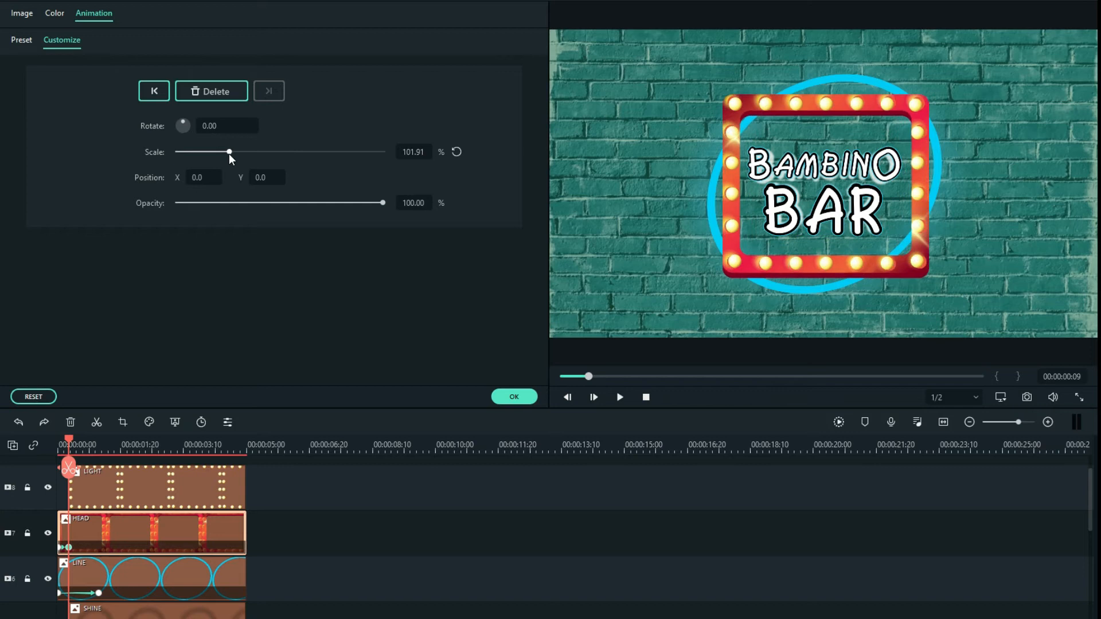
drag(65, 443, 82, 447)
click(148, 486)
click(514, 397)
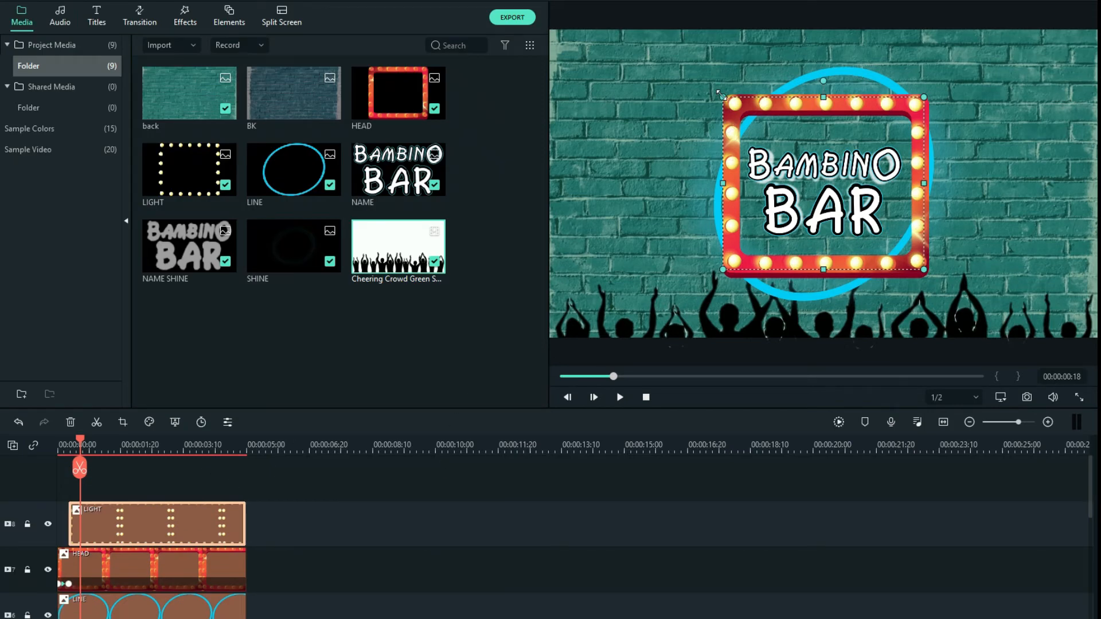
Enlarge the LIGHT bulbs slightly in the preview so they line up with the HEAD frame
drag(718, 92, 716, 90)
click(169, 483)
mouse_move(82, 444)
mouse_down()
mouse_move(60, 444)
mouse_move(89, 449)
mouse_move(50, 449)
mouse_move(74, 446)
mouse_up()
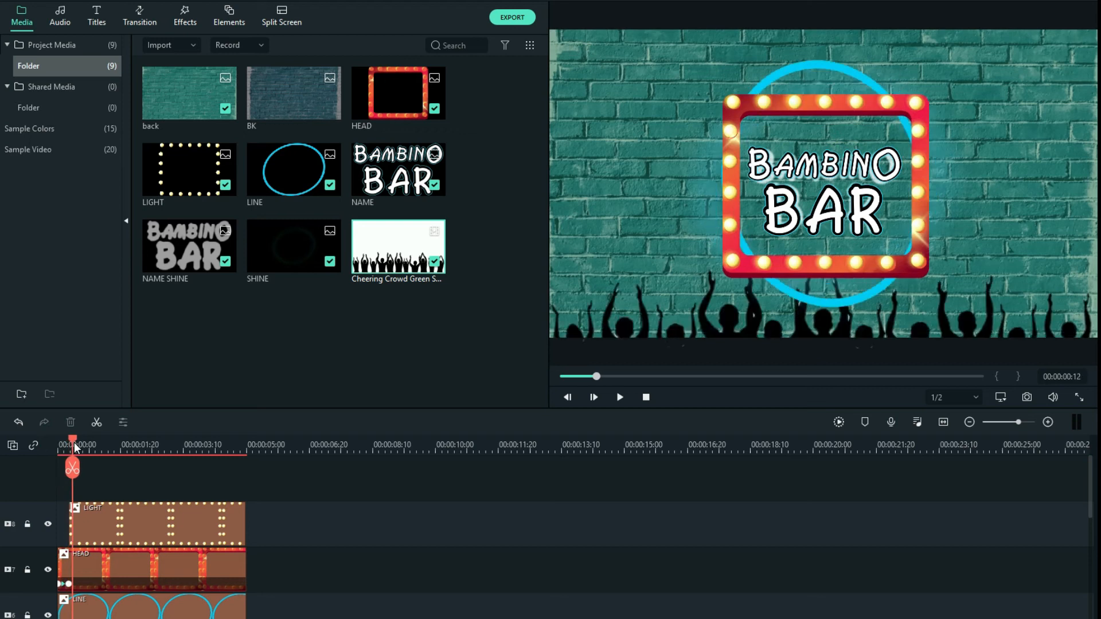
scroll(80, 535, down, 2)
click(103, 465)
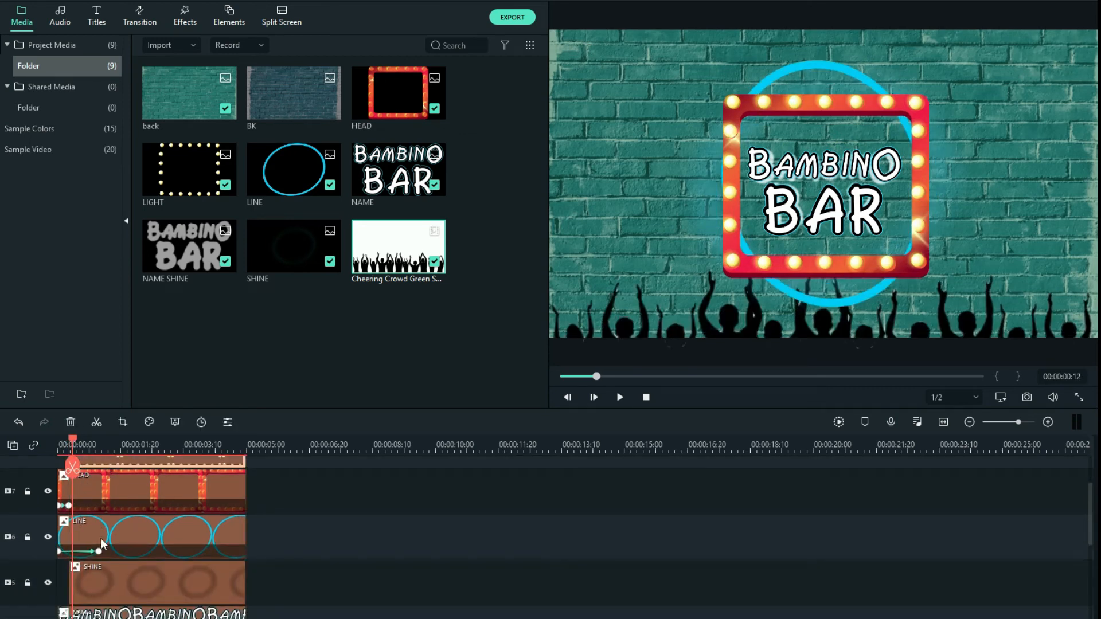
click(108, 580)
drag(115, 581, 114, 582)
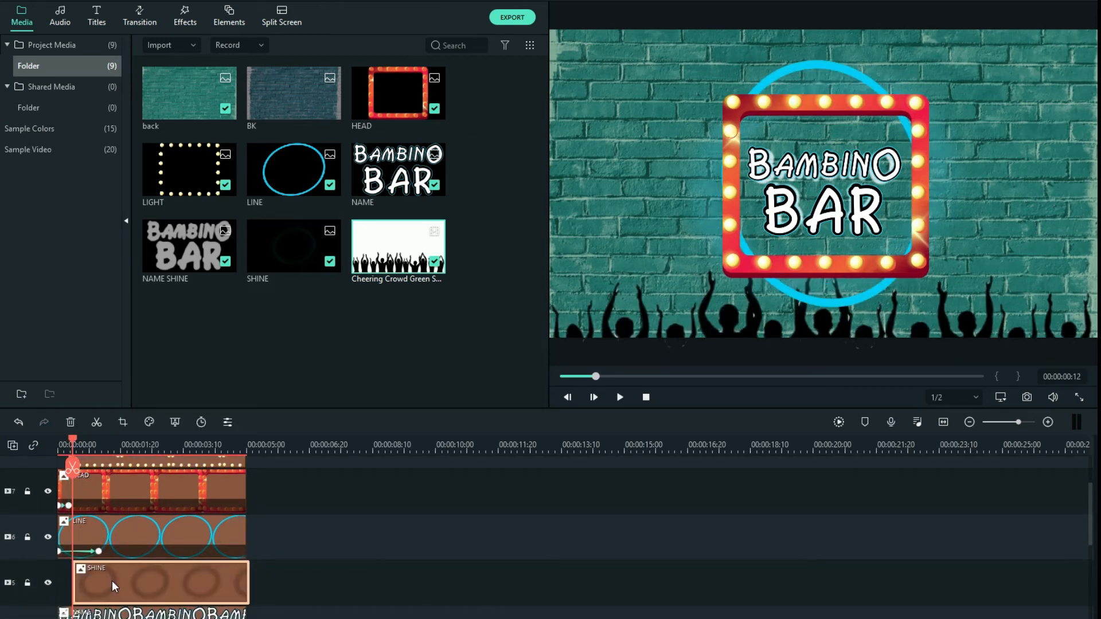
scroll(114, 581, down, 1)
drag(117, 447, 260, 446)
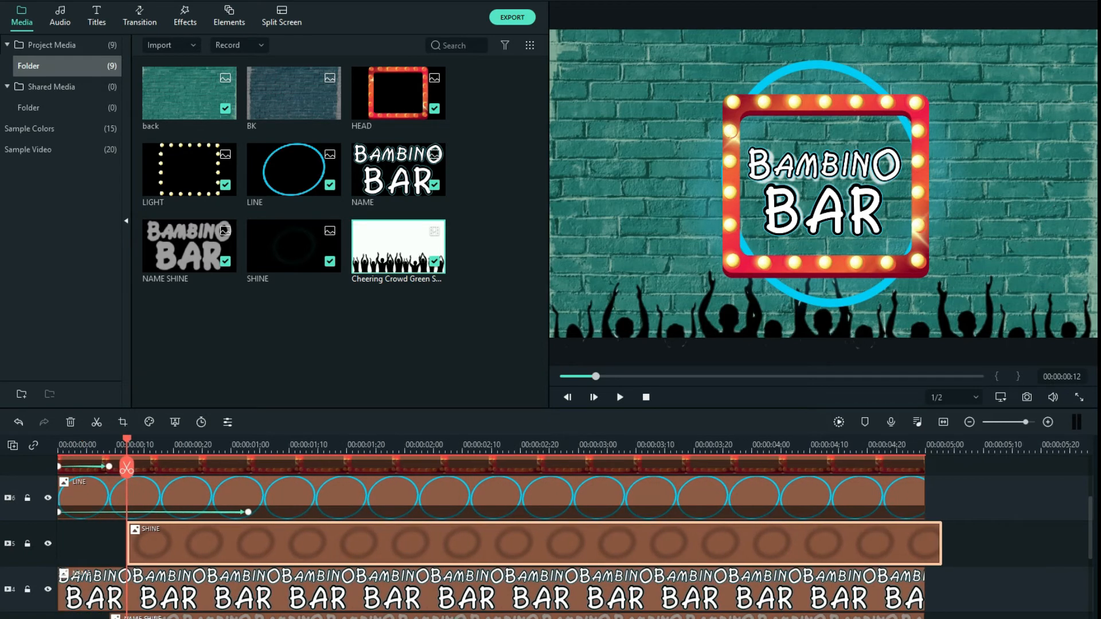
scroll(161, 559, up, 2)
drag(189, 611, 172, 611)
Shorten the LINE rotation by moving its second keyframe to about 00:00:00:10
scroll(223, 594, down, 2)
drag(128, 439, 87, 443)
scroll(123, 551, up, 3)
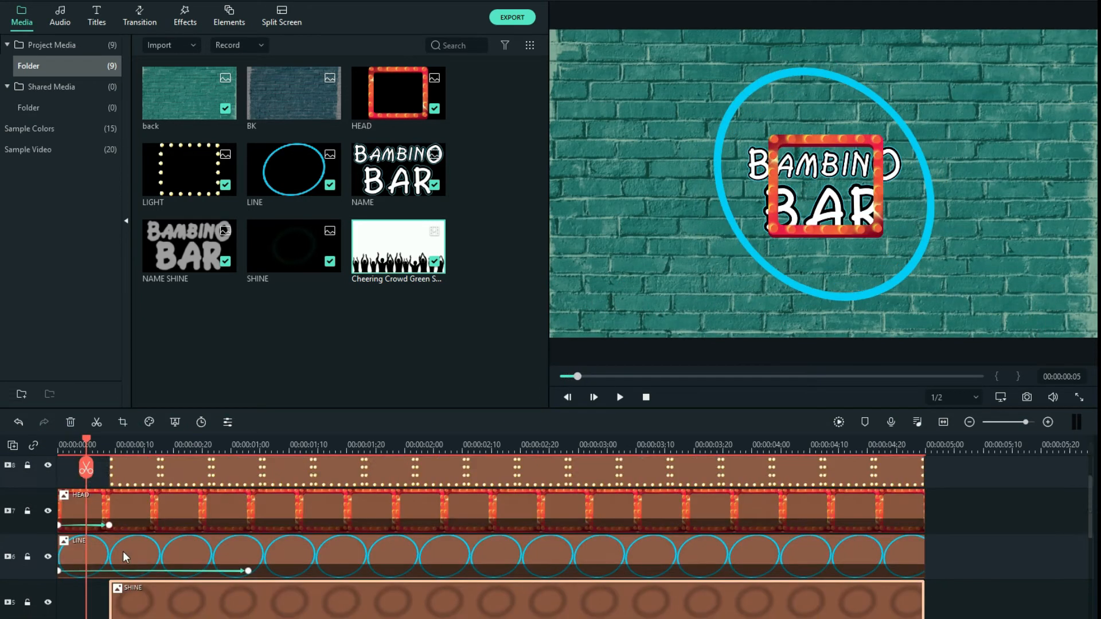
drag(248, 591, 106, 591)
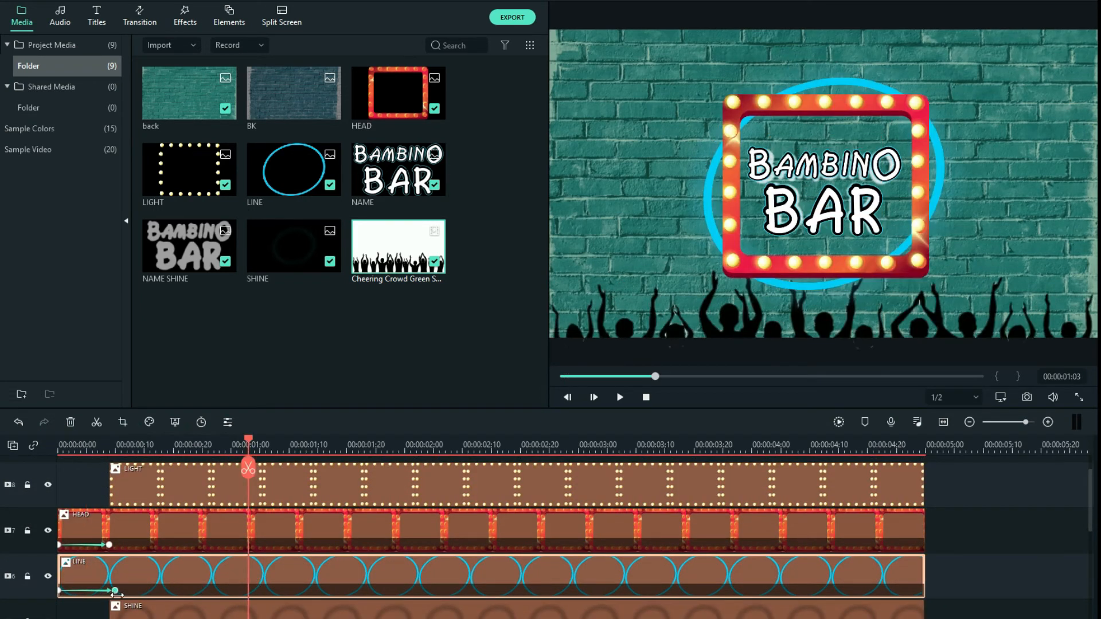
Delay the NAME clip to start at 00:00:00:12 and trim its end level with the other sign clips
drag(250, 445, 128, 450)
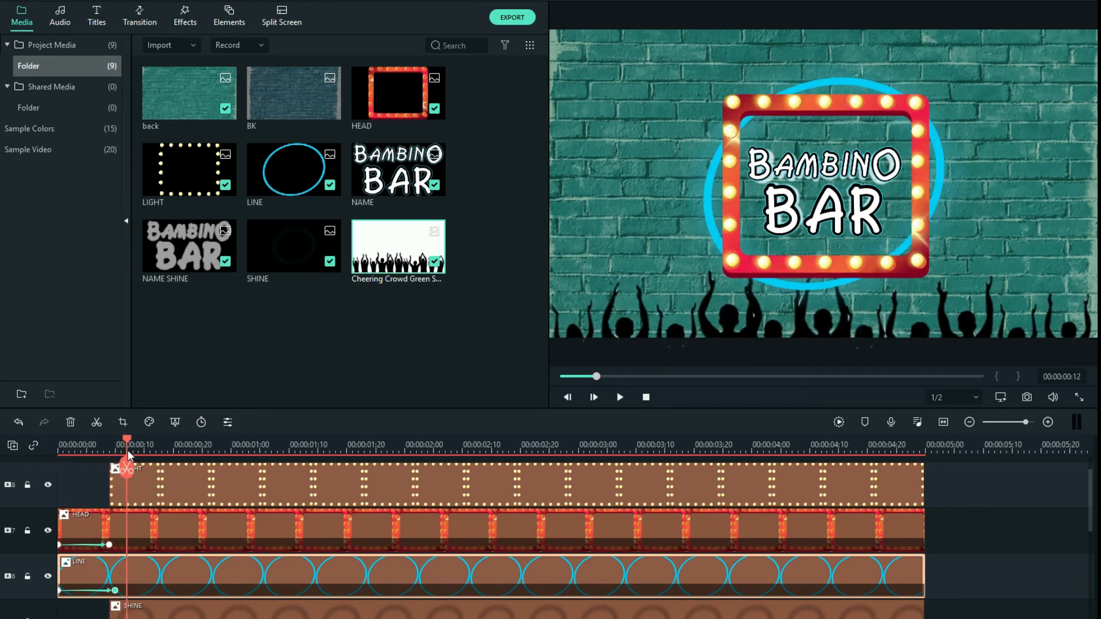
scroll(160, 545, down, 4)
drag(150, 502, 220, 497)
drag(995, 488, 924, 489)
Delay the NAME SHINE clip to start at about 00:00:00:16, a few frames after the NAME clip
drag(128, 441, 59, 442)
click(117, 538)
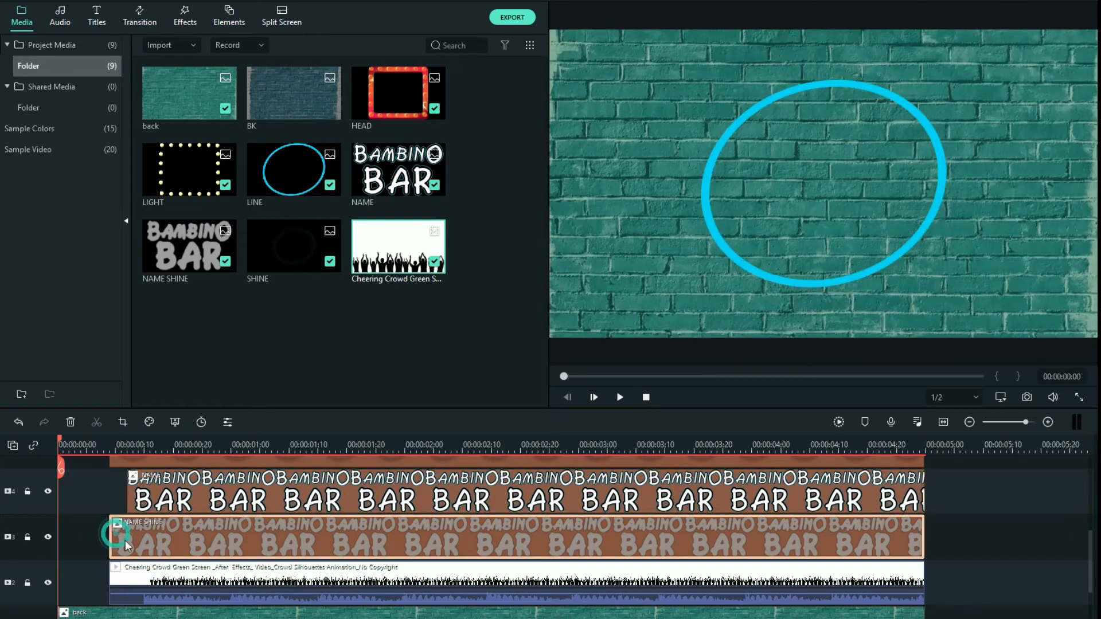
drag(146, 540, 154, 532)
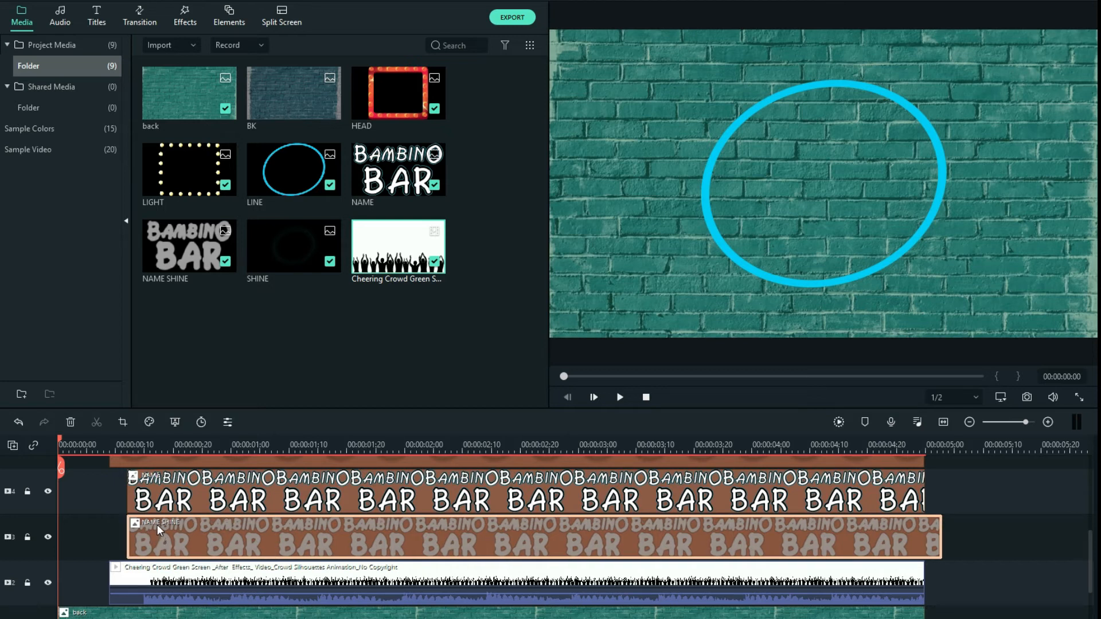
drag(60, 439, 135, 452)
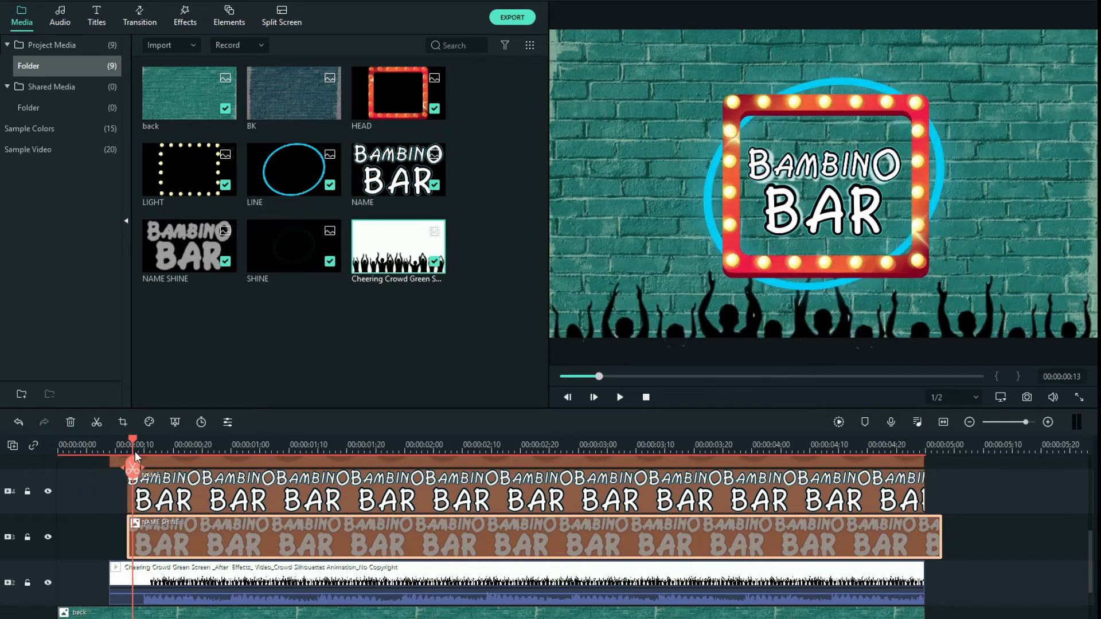
double_click(161, 541)
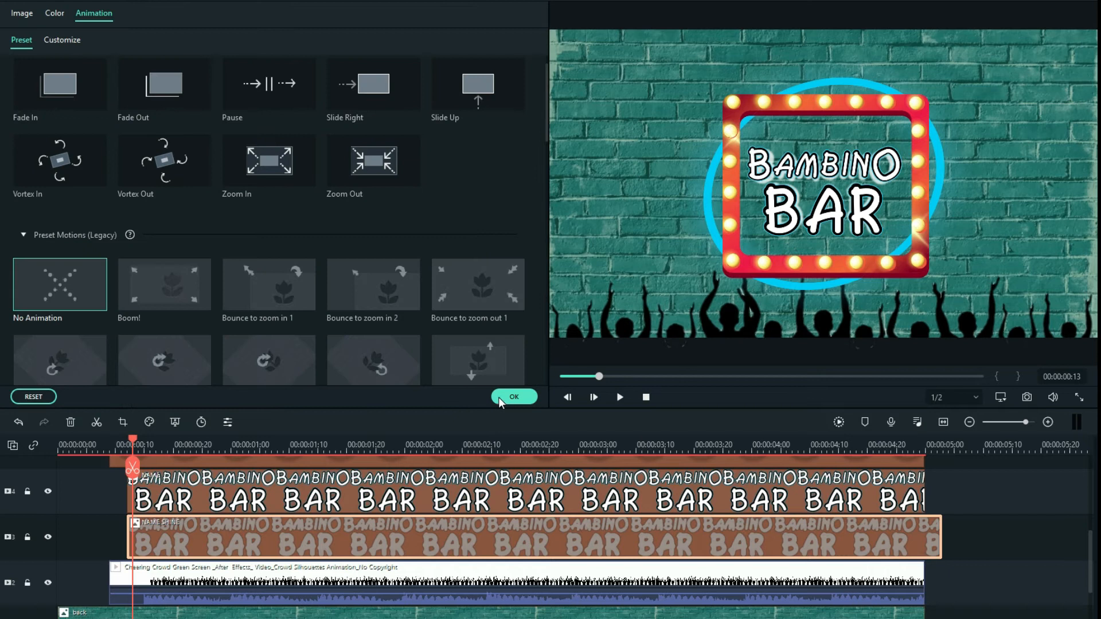
click(498, 397)
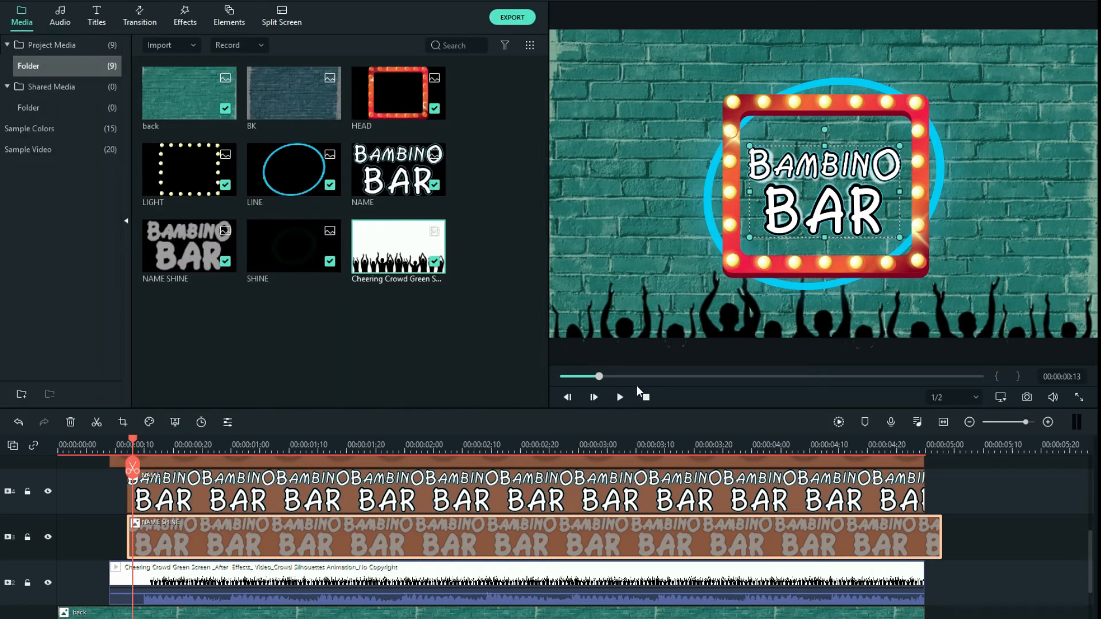
drag(197, 541, 219, 539)
Split NAME SHINE at about 00:00:00:20 and 00:00:00:27 with gaps between the pieces, and trim the last piece level with the NAME clip
drag(132, 445, 172, 446)
click(173, 467)
drag(207, 537, 224, 537)
drag(174, 447, 215, 477)
click(213, 468)
drag(231, 536, 264, 535)
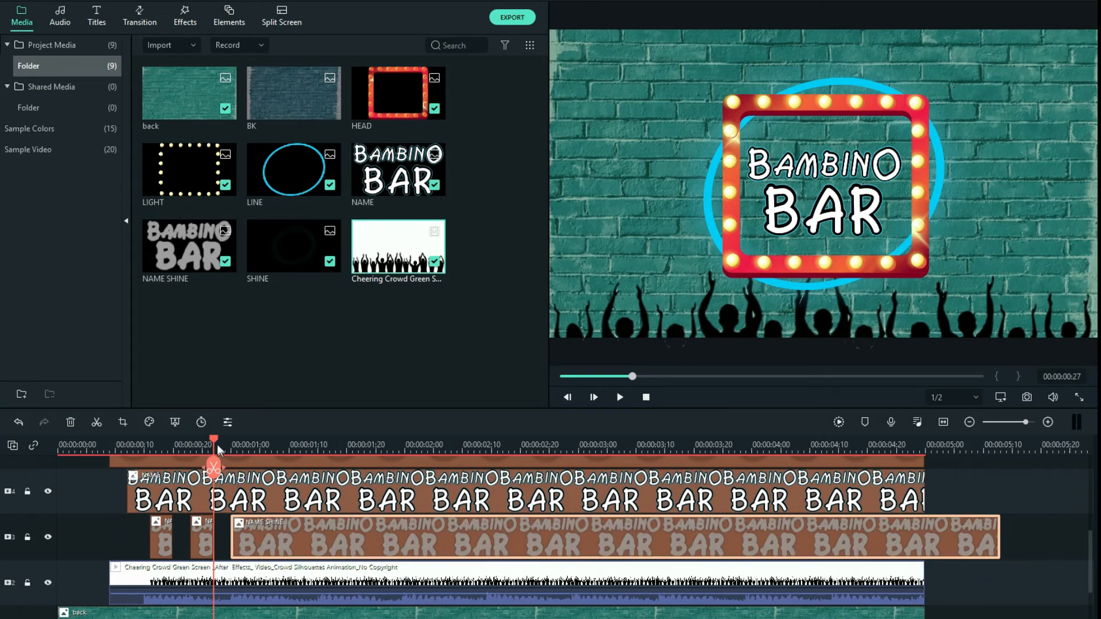
drag(999, 530, 924, 529)
Narrow the gaps between the NAME SHINE pieces, starting the last one at 00:00:00:27, and extend its end level with the NAME clip
drag(213, 444, 172, 470)
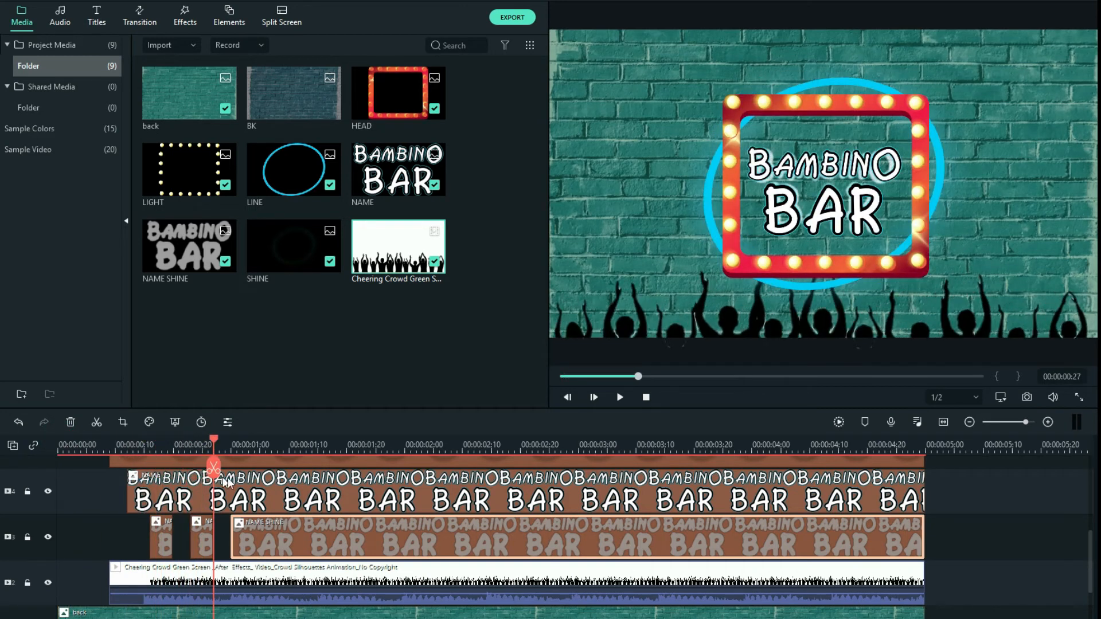
click(201, 550)
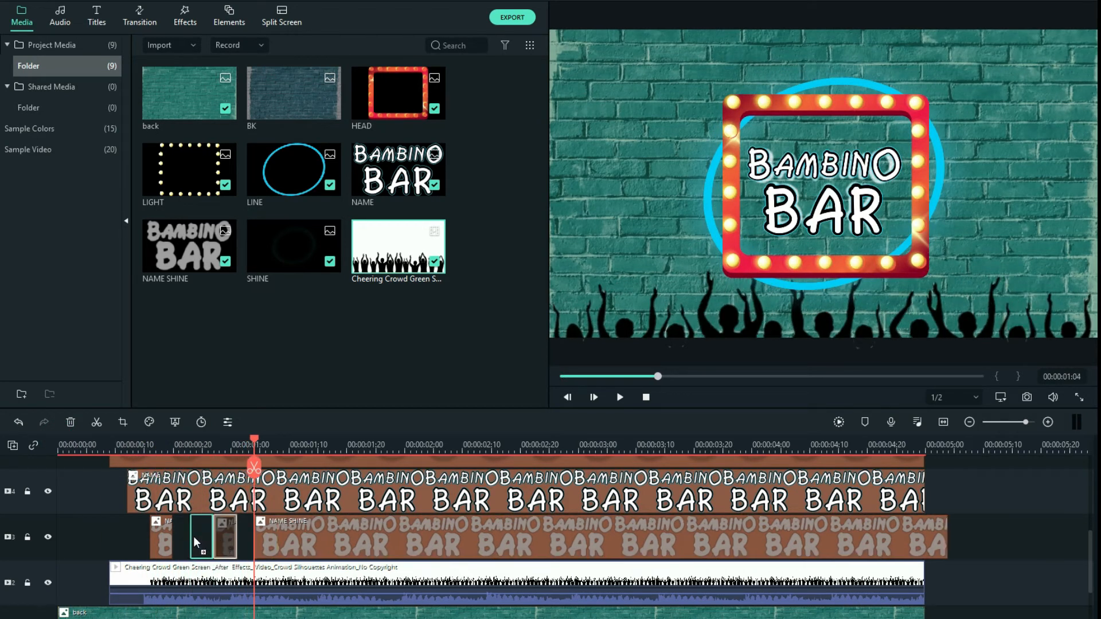
drag(256, 437, 181, 460)
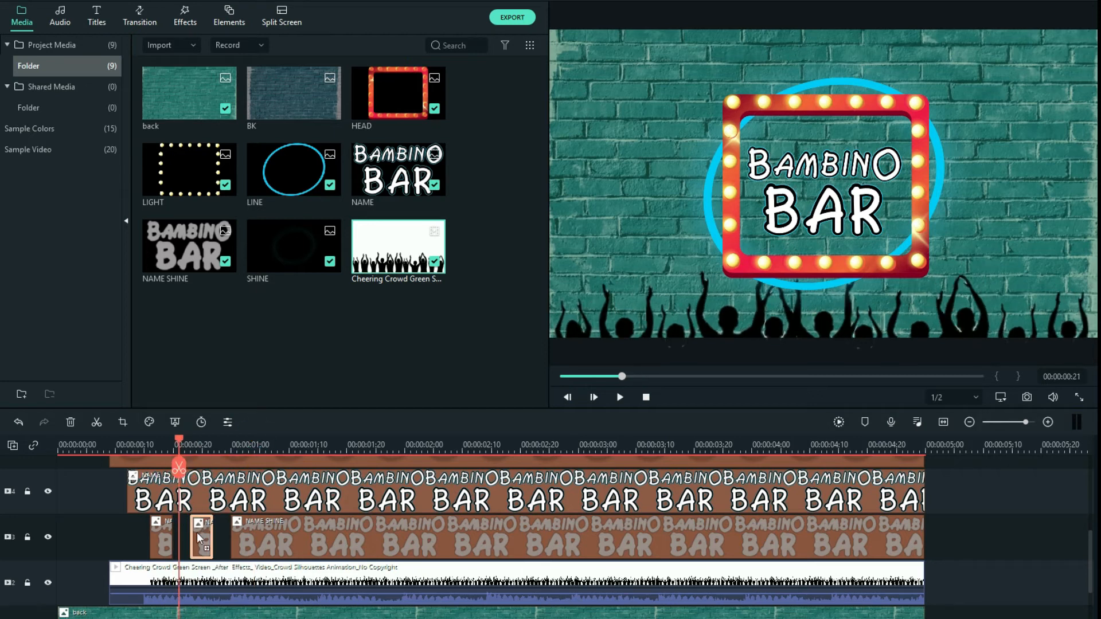
click(213, 444)
click(239, 545)
drag(240, 544, 223, 545)
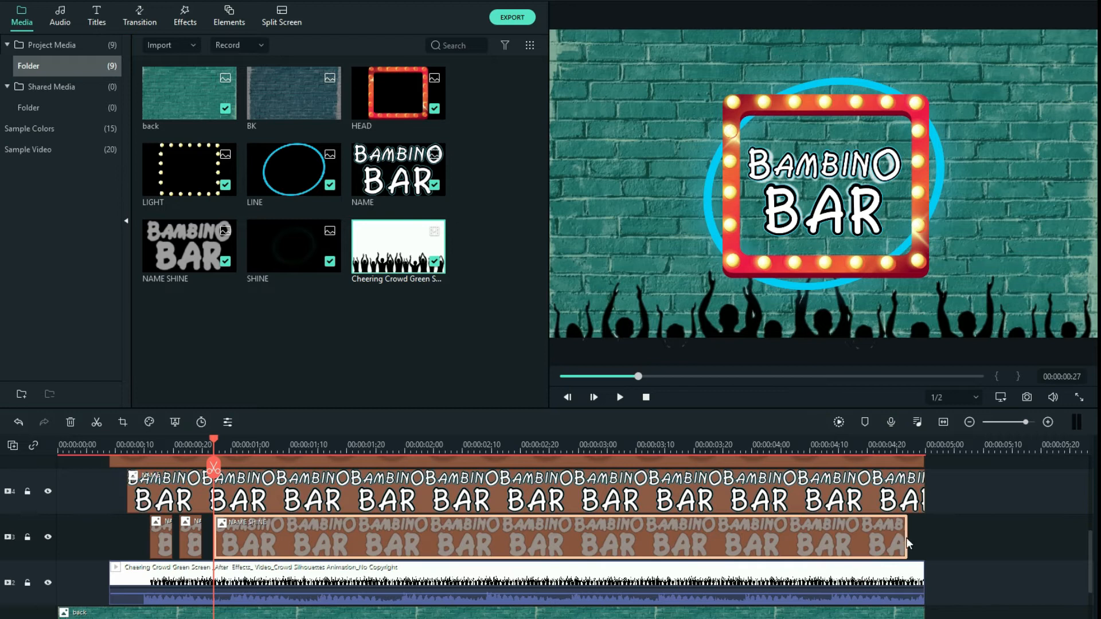
drag(906, 537, 925, 538)
Delay the LINE clip to start at about 00:00:00:03 and trim its end level with the HEAD clip
drag(216, 439, 146, 453)
scroll(98, 562, up, 3)
drag(79, 531, 96, 531)
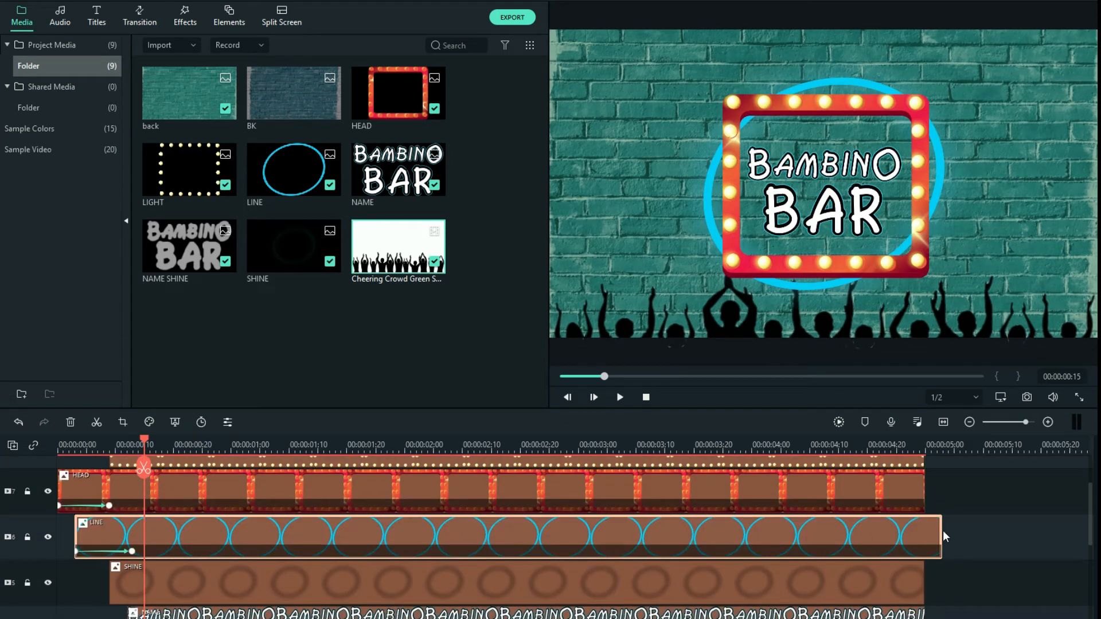
click(947, 531)
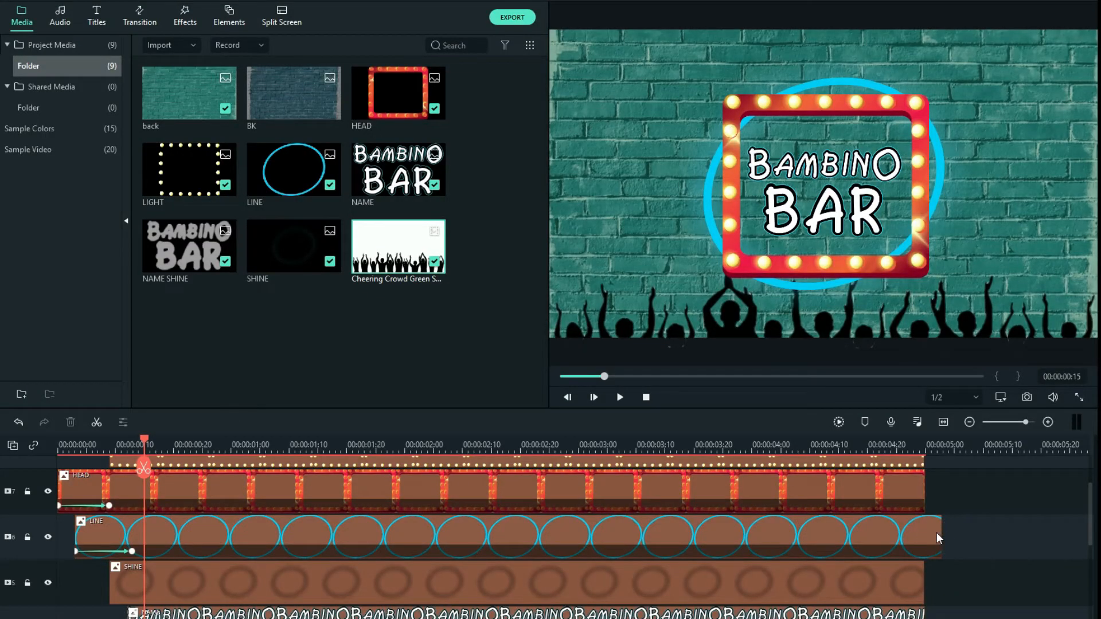
drag(940, 534, 933, 535)
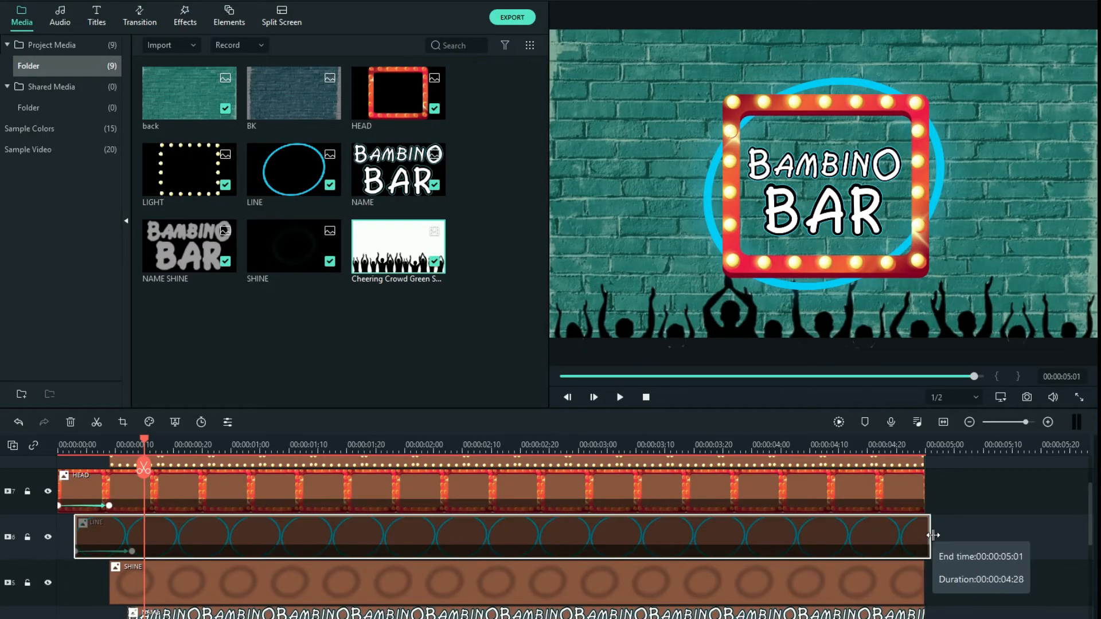
click(947, 544)
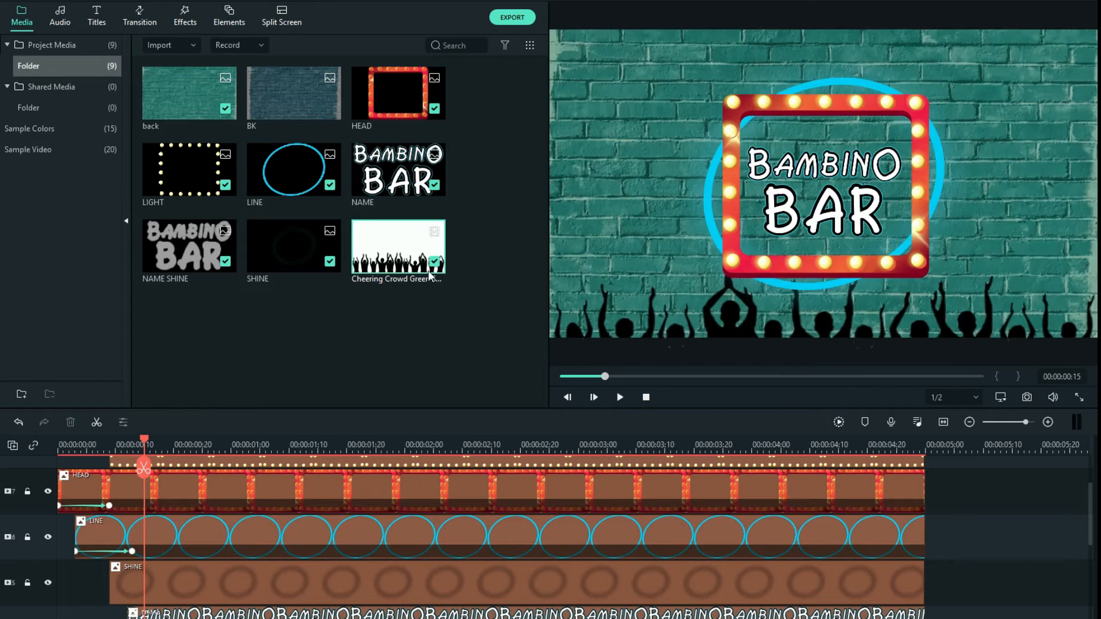
Save the project as VE Project 1 in the LOGO MOTION folder on drive D
key(ctrl+s)
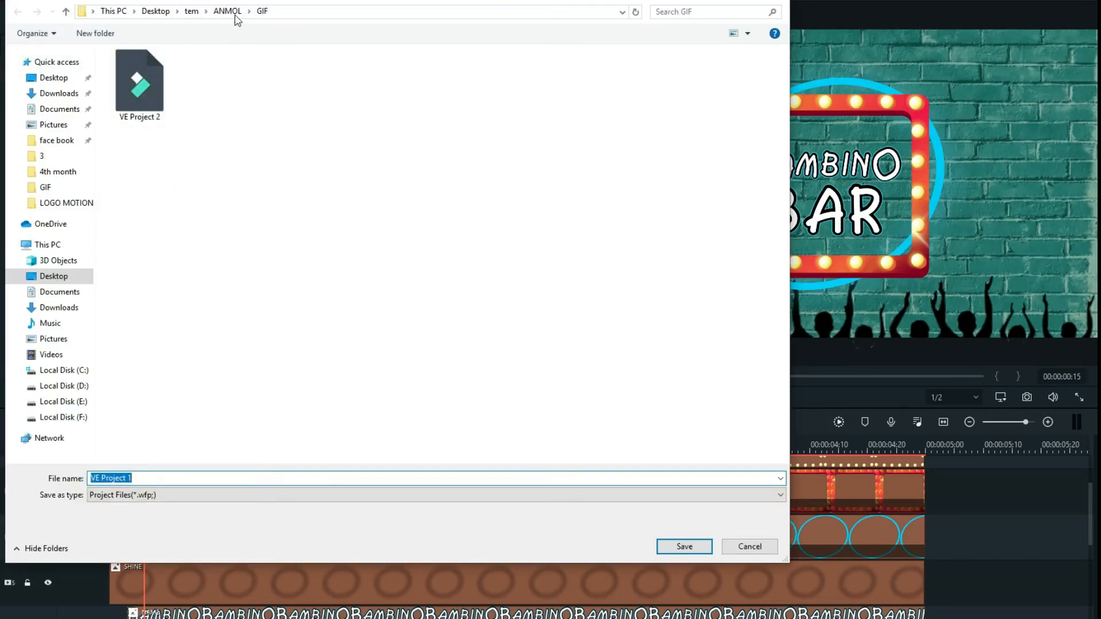
click(227, 11)
click(48, 160)
double_click(143, 86)
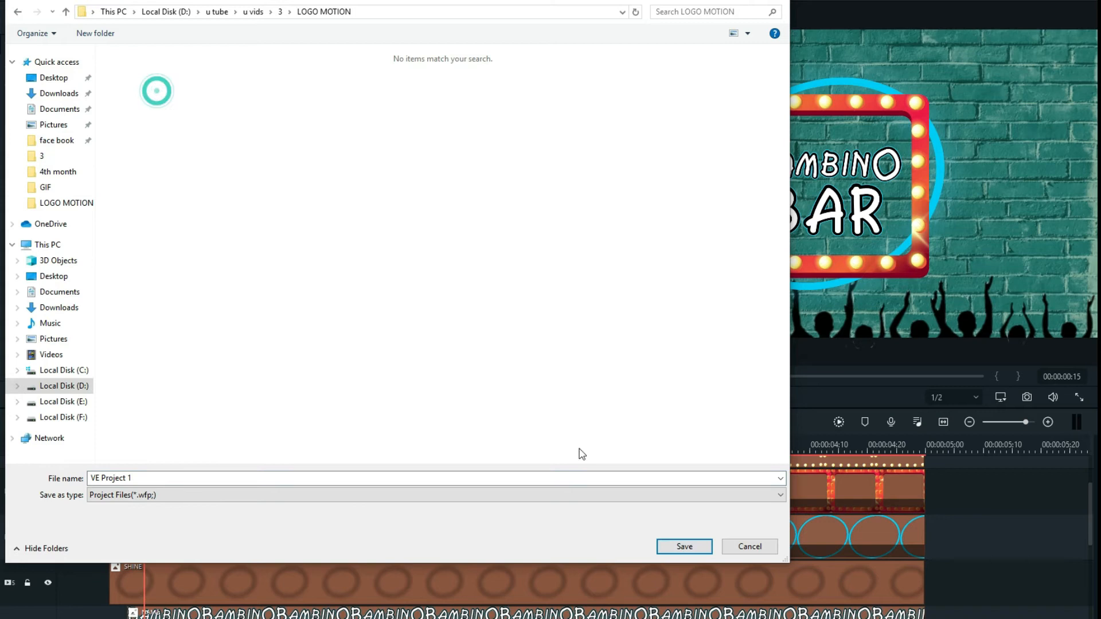
click(684, 547)
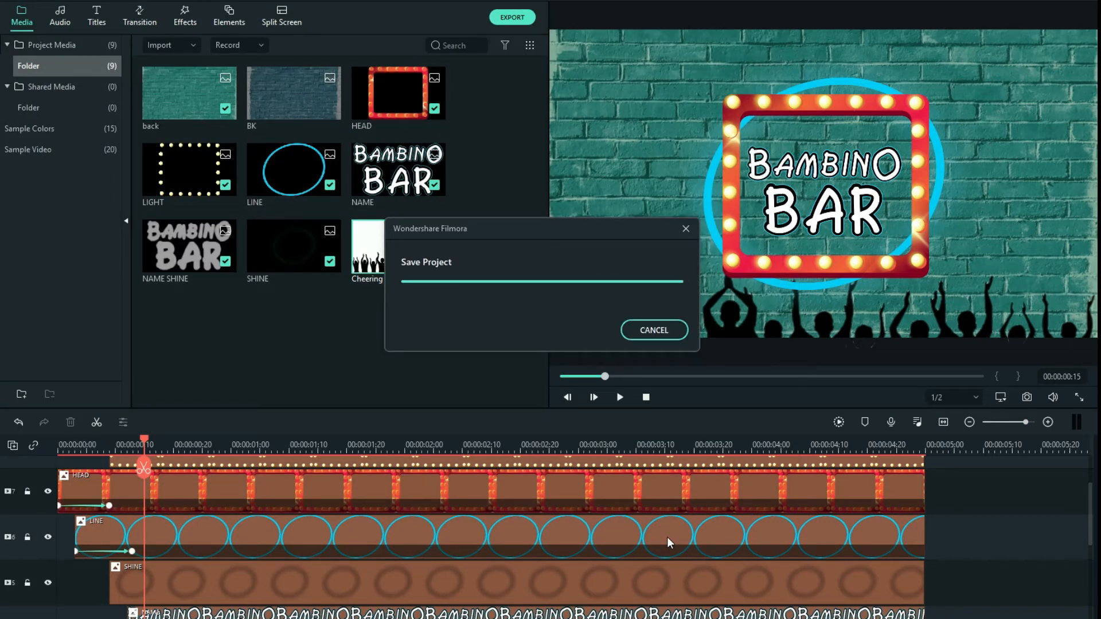
Delay the SHINE clip to start at about 00:00:00:16 and trim its end level with the LINE clip
drag(144, 441, 60, 505)
scroll(171, 571, down, 3)
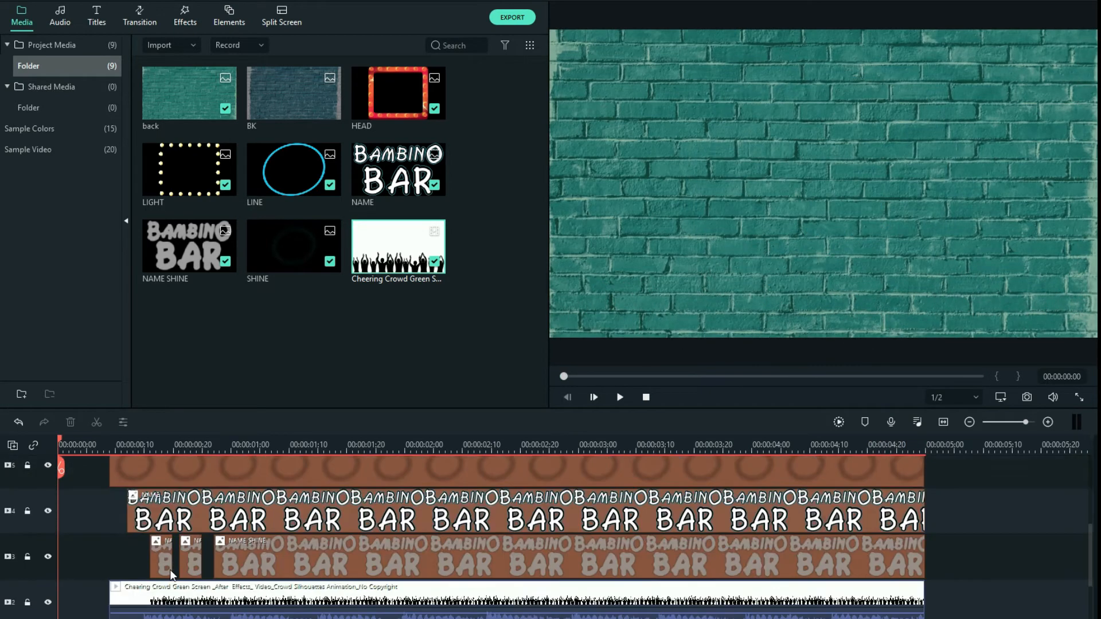
scroll(171, 575, down, 3)
drag(59, 445, 102, 485)
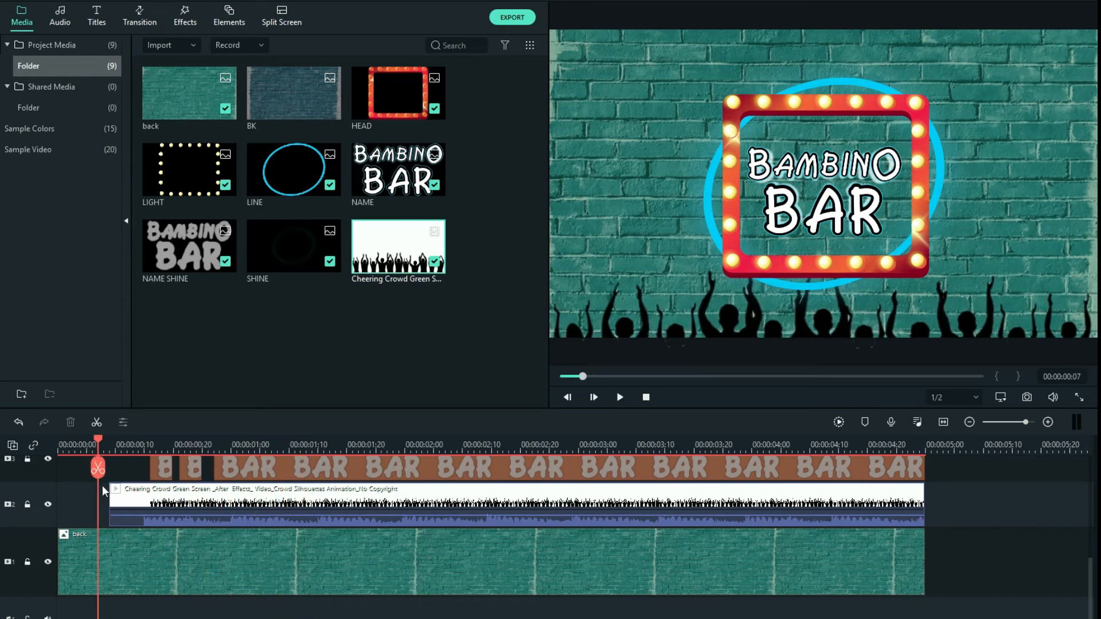
scroll(129, 545, up, 6)
scroll(138, 550, down, 4)
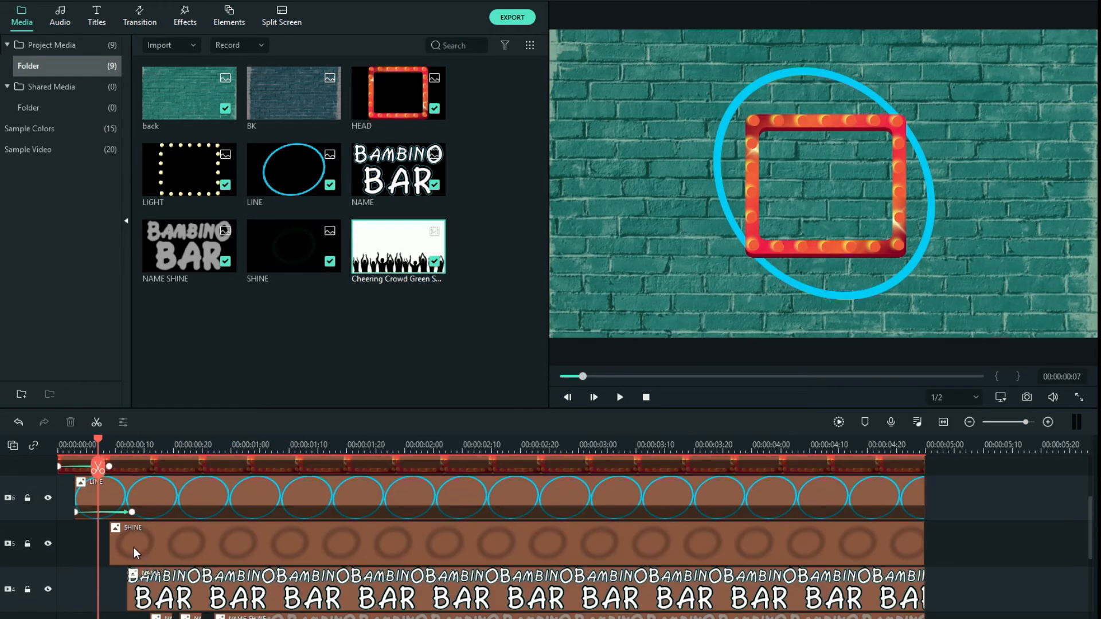
click(167, 492)
drag(167, 492, 168, 492)
drag(964, 481, 923, 481)
scroll(211, 559, up, 2)
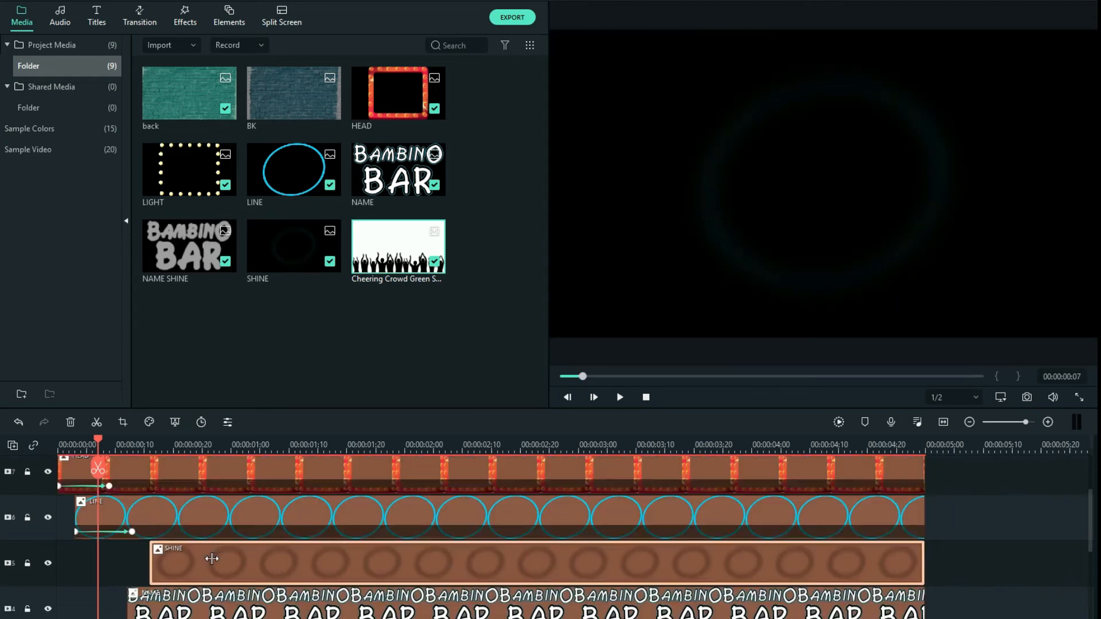
Delay the LIGHT clip to start at 00:00:00:12 and trim its end level with the HEAD clip
scroll(211, 572, down, 1)
scroll(211, 572, up, 1)
scroll(211, 572, up, 1)
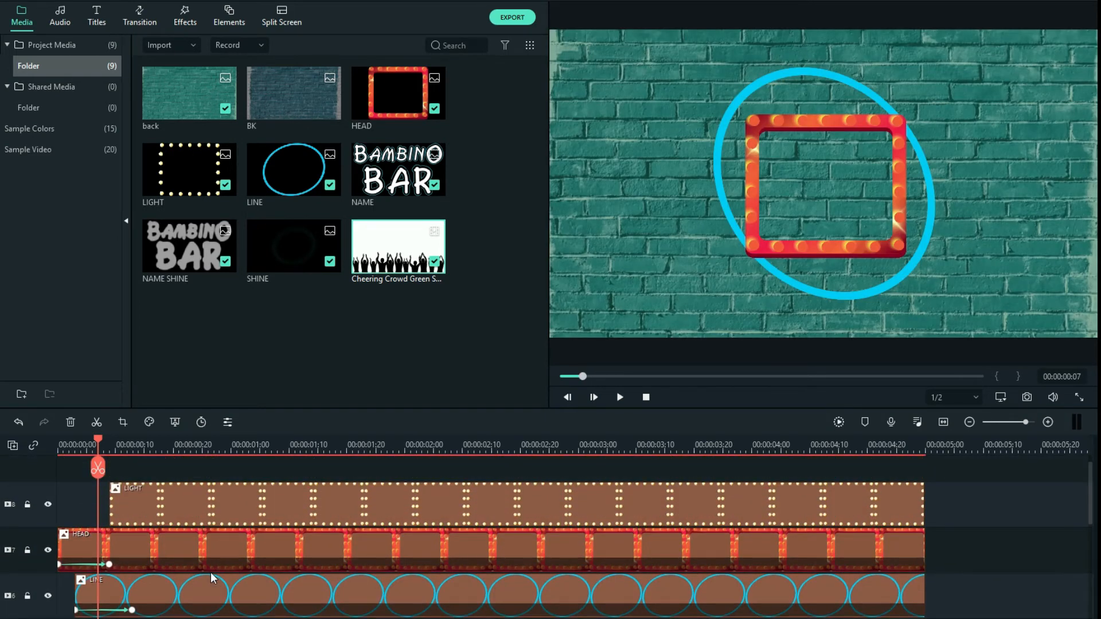
click(72, 447)
drag(75, 449, 136, 507)
drag(940, 507, 924, 507)
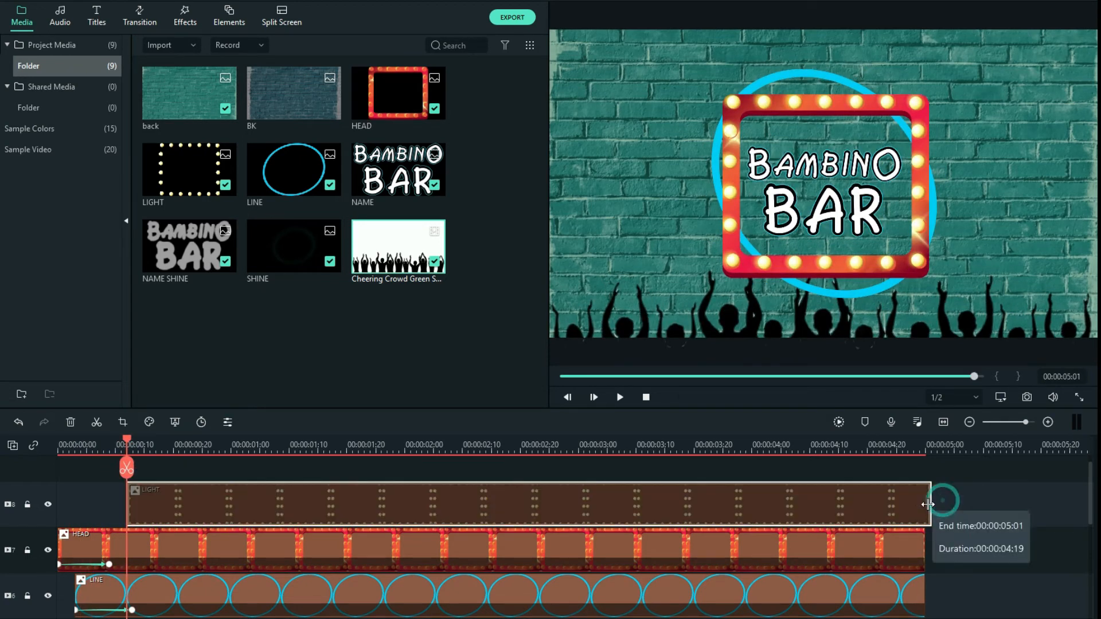
Split the LIGHT clip at 00:00:00:16 and 00:00:00:19, shifting the remainder after each cut to leave gaps
click(151, 445)
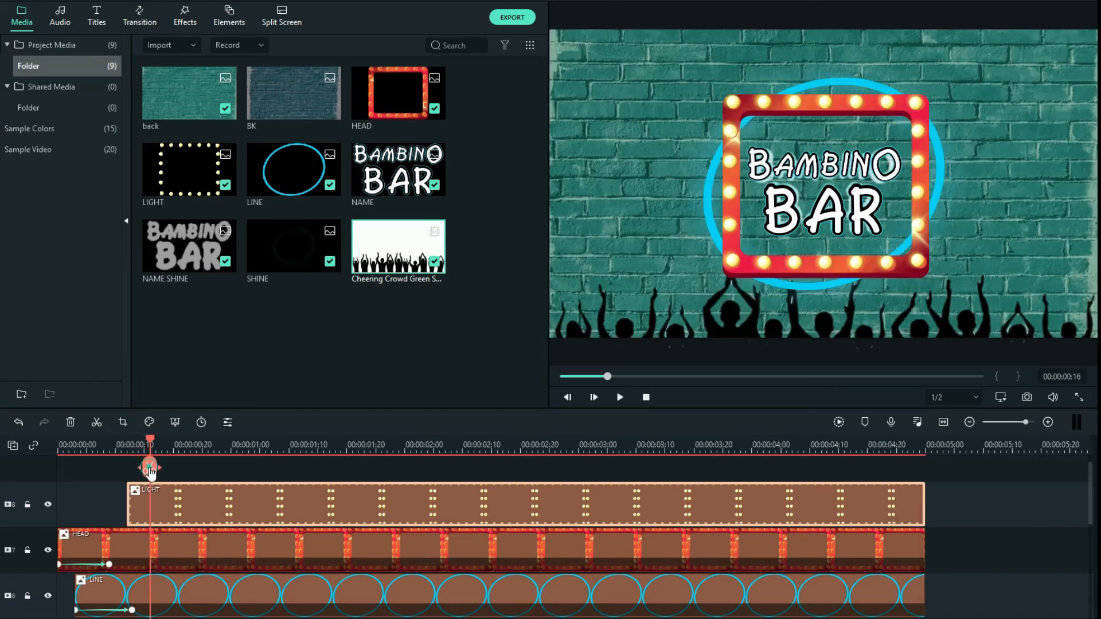
click(149, 469)
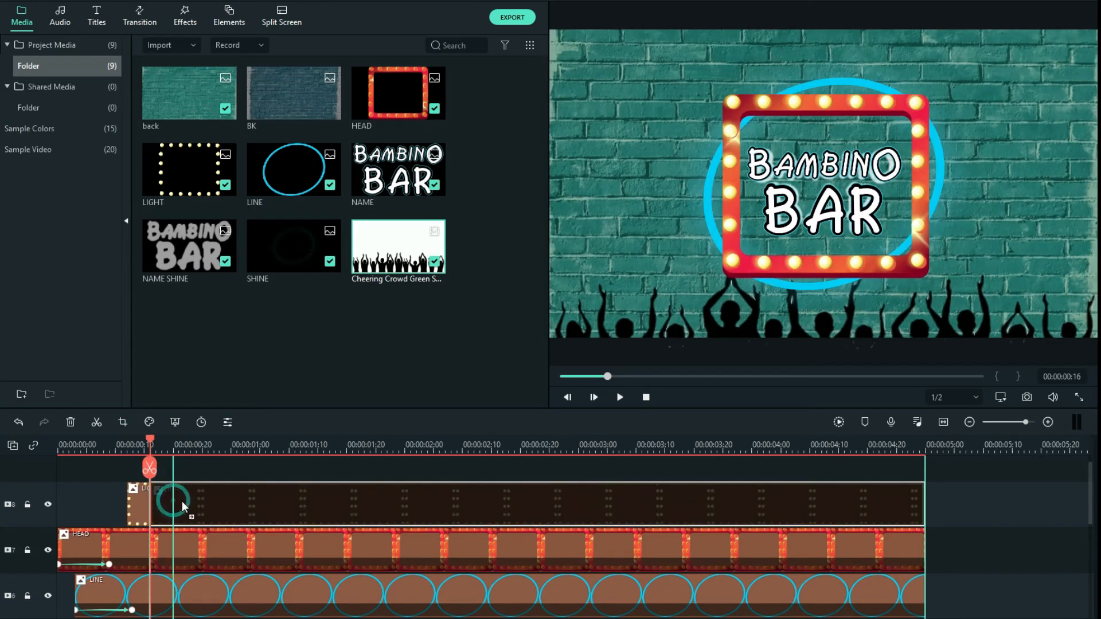
scroll(171, 506, up, 1)
drag(171, 506, 192, 532)
click(156, 442)
click(168, 445)
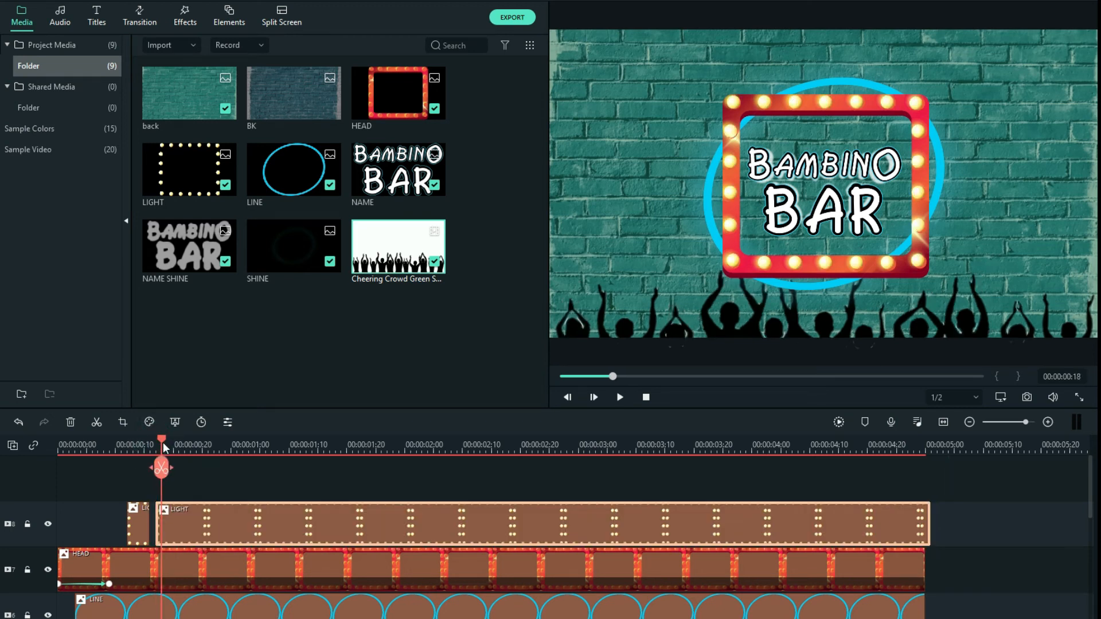
click(167, 469)
drag(202, 531, 236, 529)
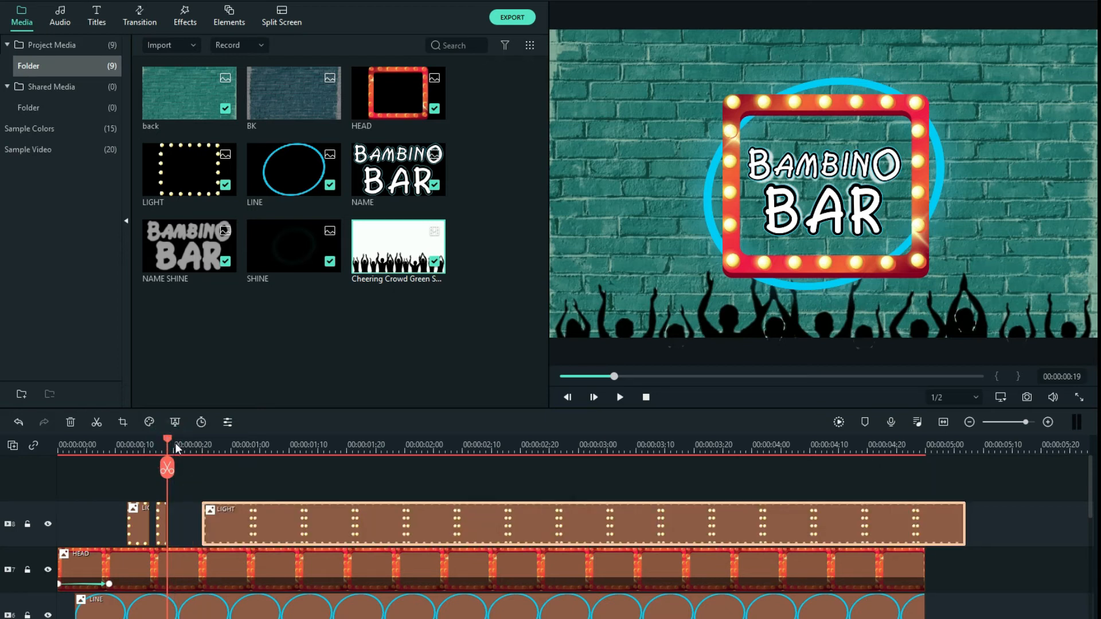
Move the last LIGHT piece to start at 00:00:00:20 and trim its end to 00:00:05:00
click(192, 512)
click(174, 445)
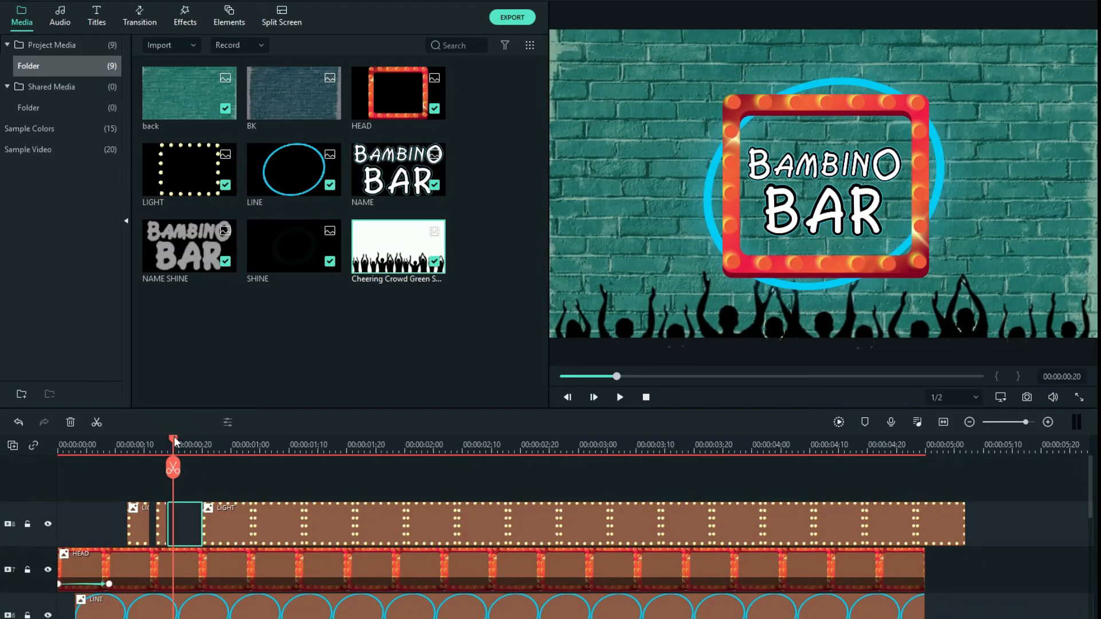
click(297, 538)
click(202, 524)
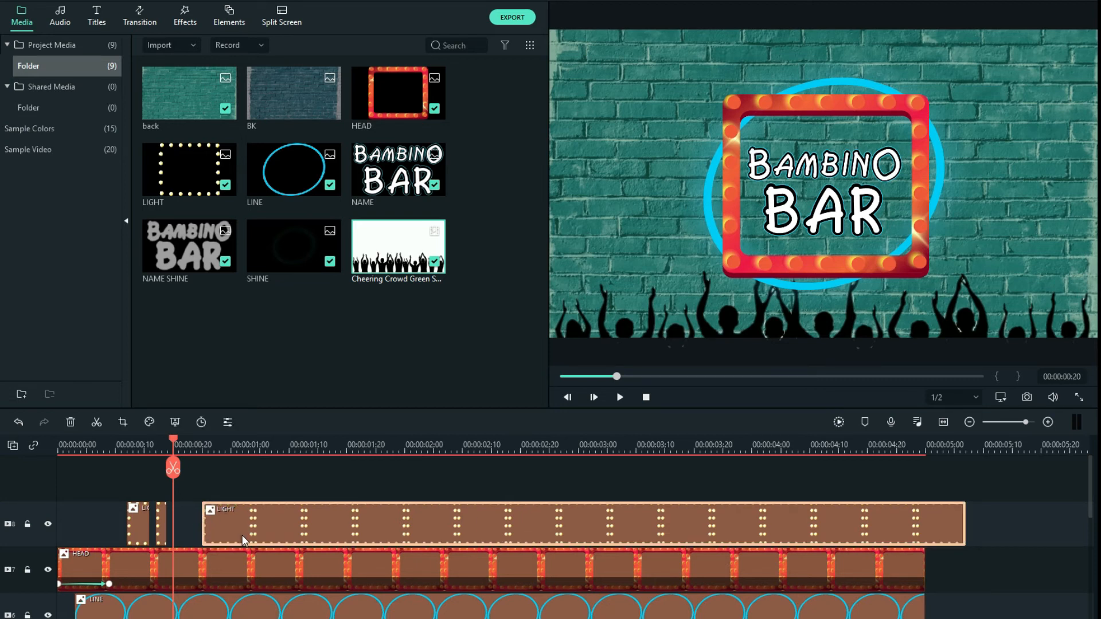
drag(242, 535, 229, 523)
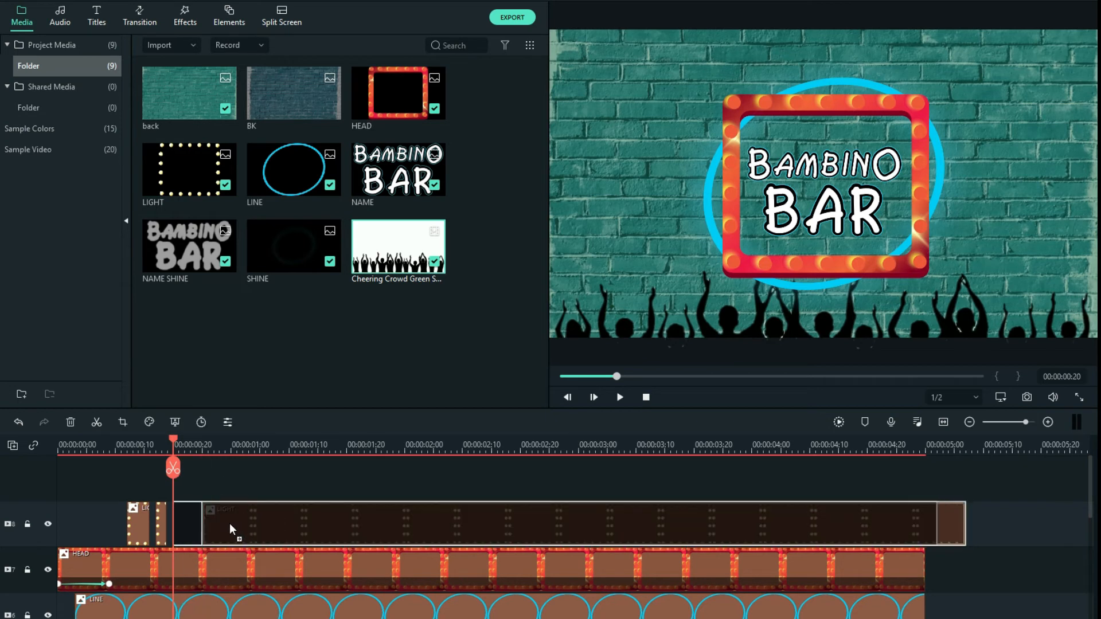
drag(922, 520, 910, 519)
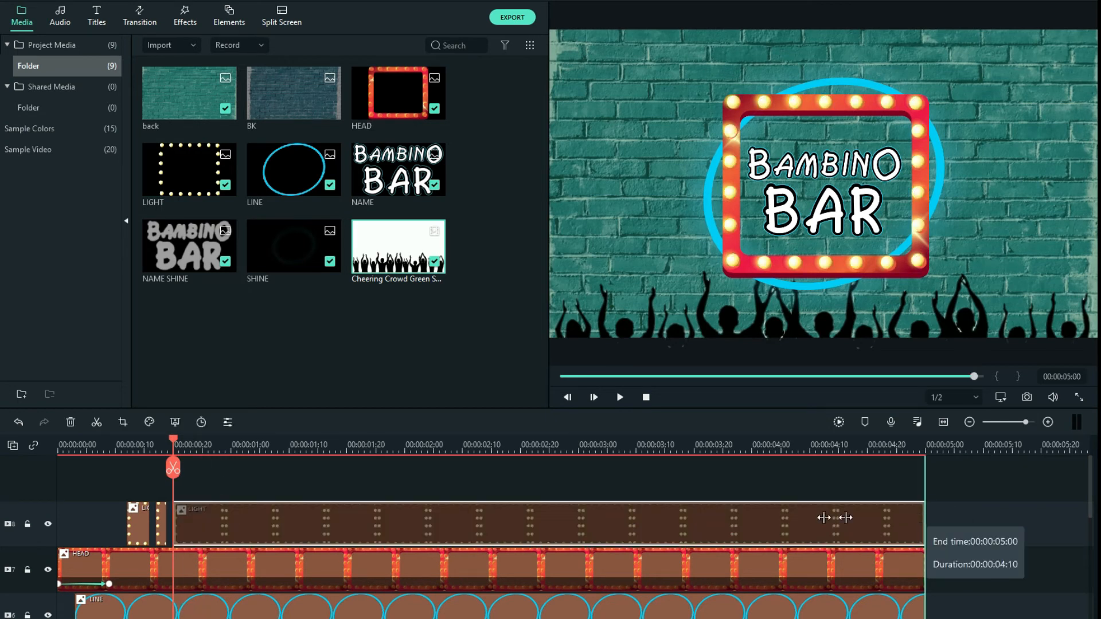
Save the project and render the timeline preview to check the intro's opening
drag(175, 446, 39, 443)
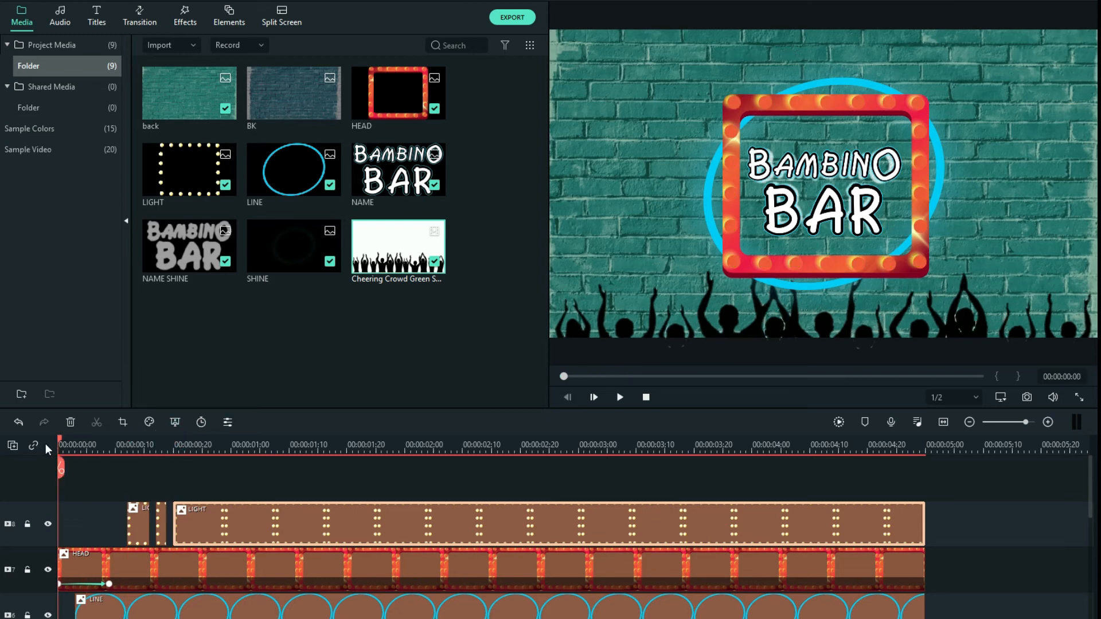
key(ctrl+s)
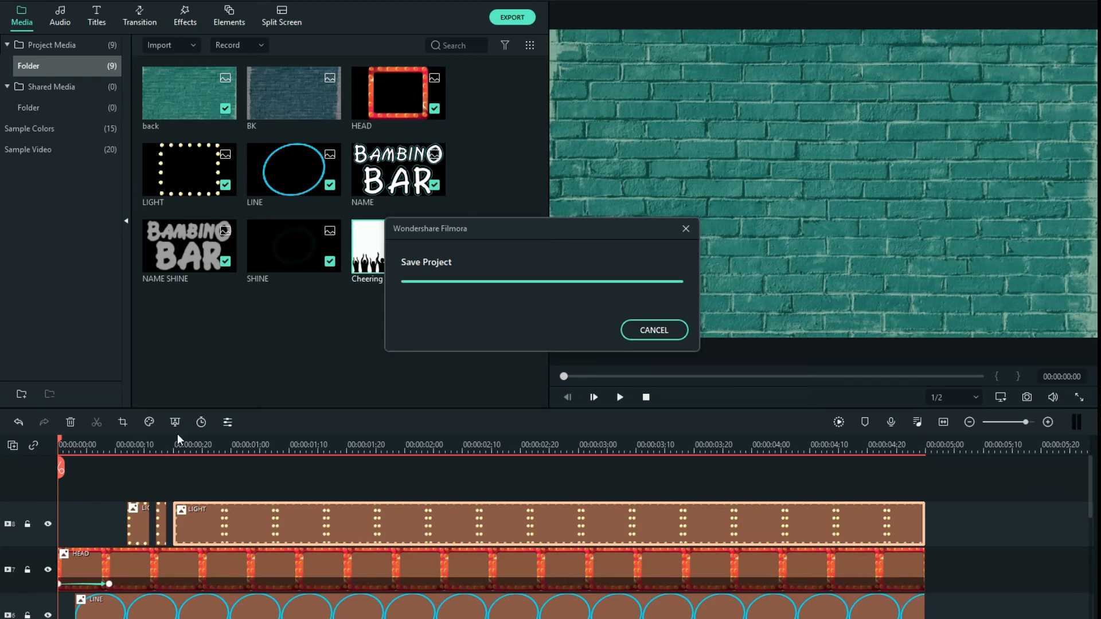
mouse_move(62, 445)
mouse_down()
mouse_move(185, 467)
mouse_move(132, 480)
mouse_move(202, 485)
mouse_move(121, 456)
mouse_move(123, 443)
mouse_move(63, 444)
mouse_up()
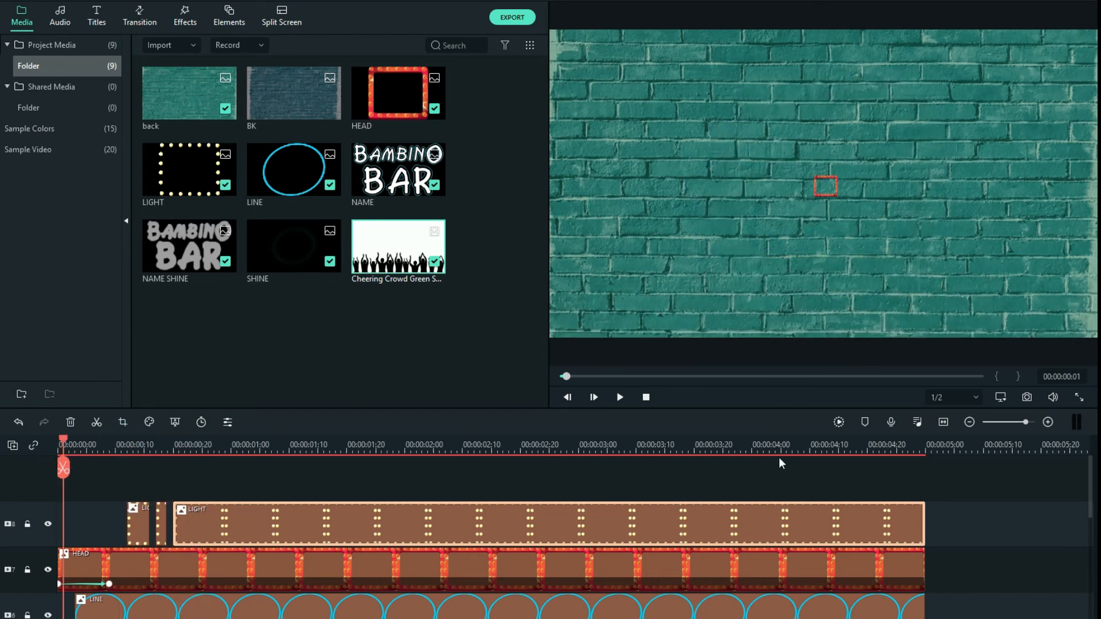
click(839, 422)
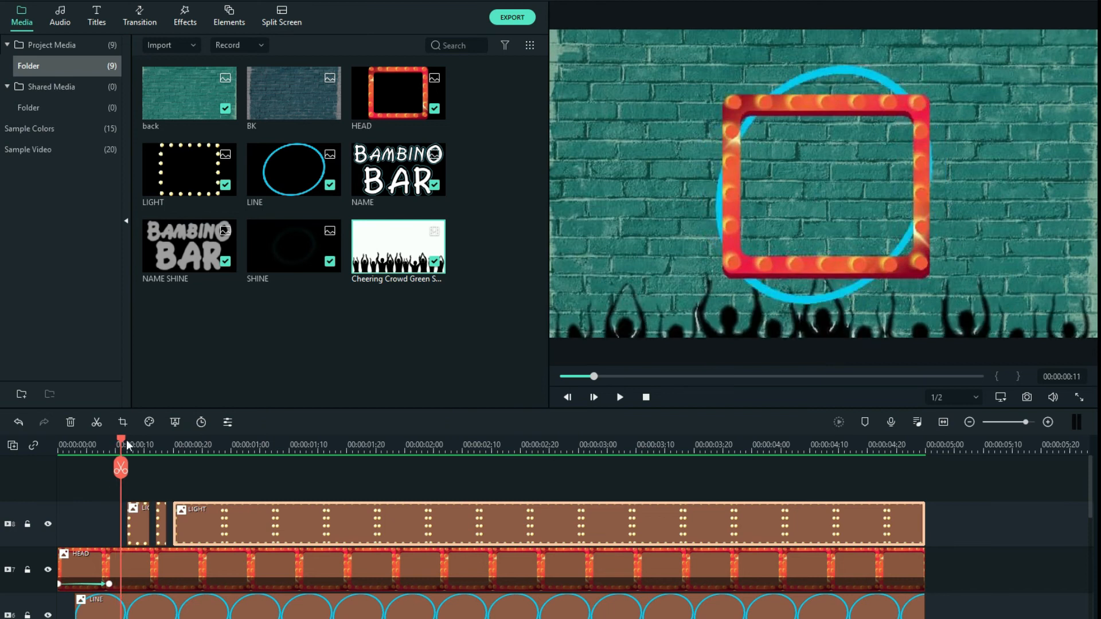
drag(126, 439, 236, 446)
Add the Chaos 1 effect above the last LIGHT piece from 00:00:00:20 and trim its end to 00:00:05:00
click(139, 18)
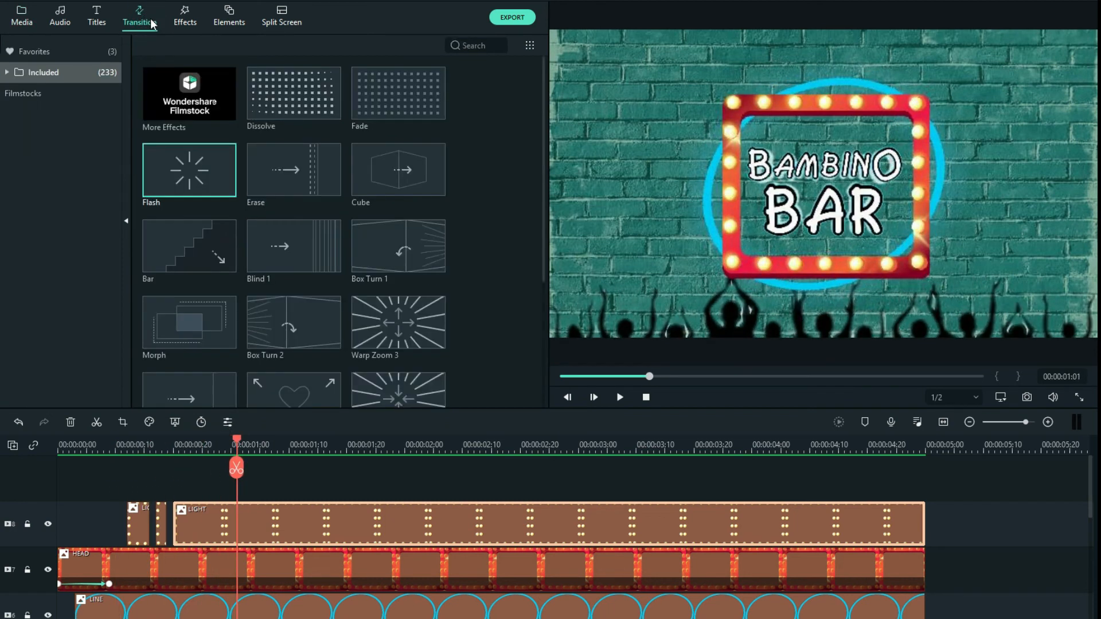
click(22, 51)
click(185, 17)
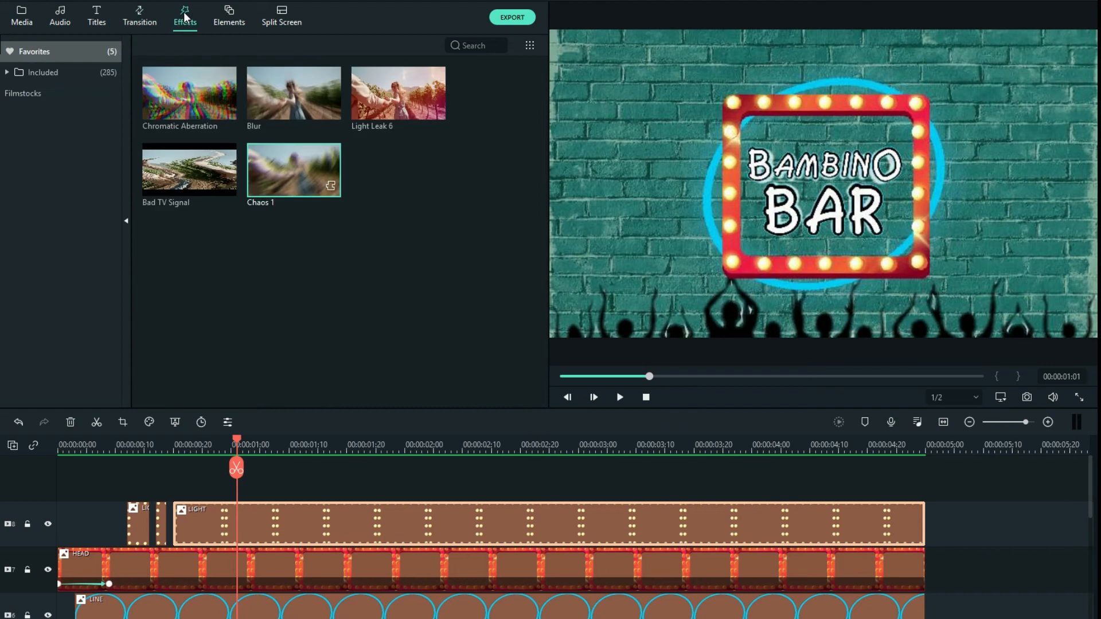
drag(289, 172, 179, 463)
drag(1039, 527, 924, 530)
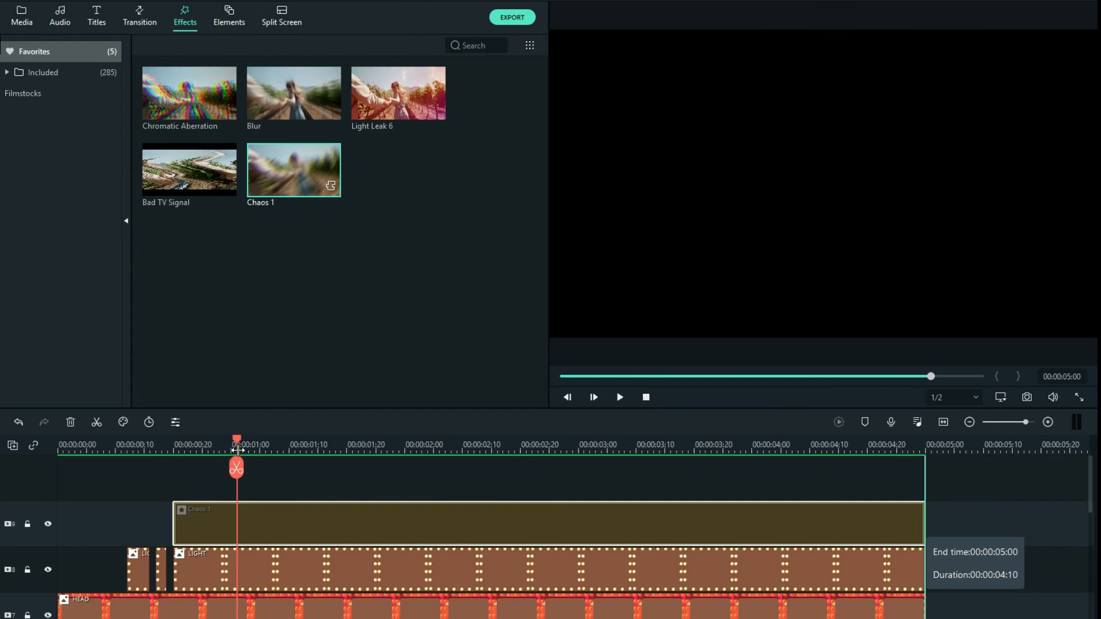
Set the Chaos 1 effect's Frequency to about 54.78
click(238, 449)
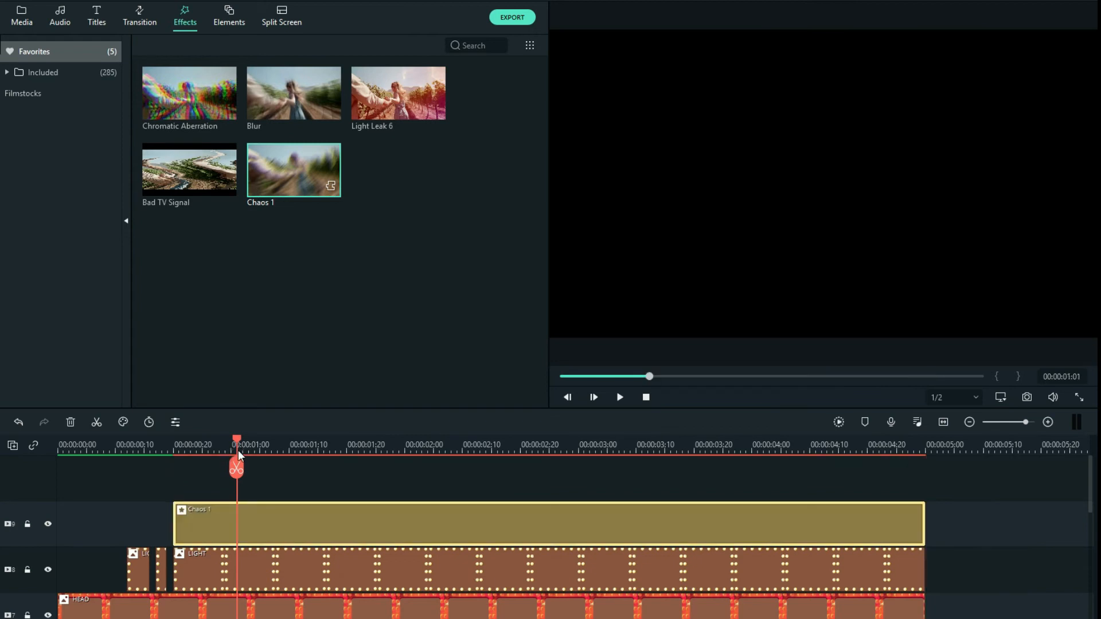
click(176, 424)
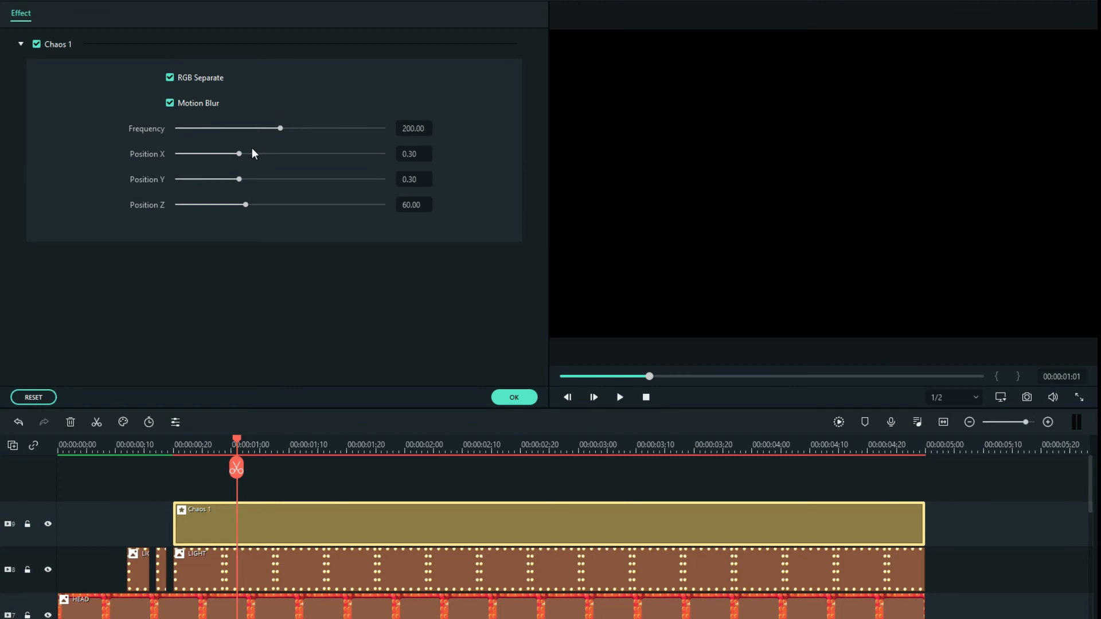
drag(279, 129, 177, 128)
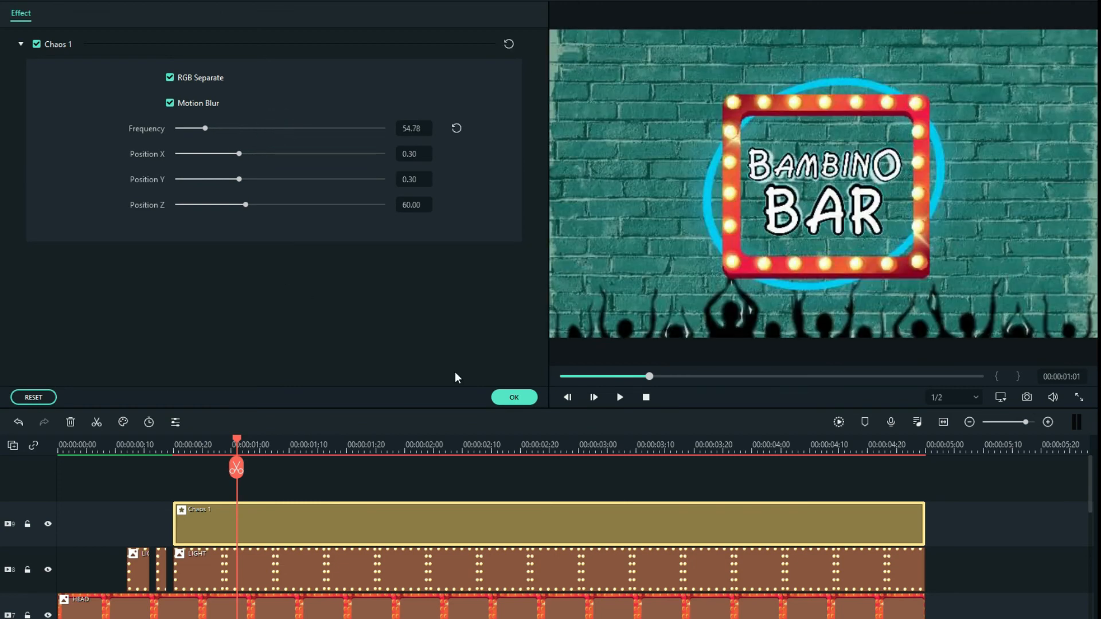
click(514, 397)
Move the Chaos 1 effect to its own track between NAME SHINE and the cheering crowd clip, ending level with the other clips
drag(235, 440, 308, 471)
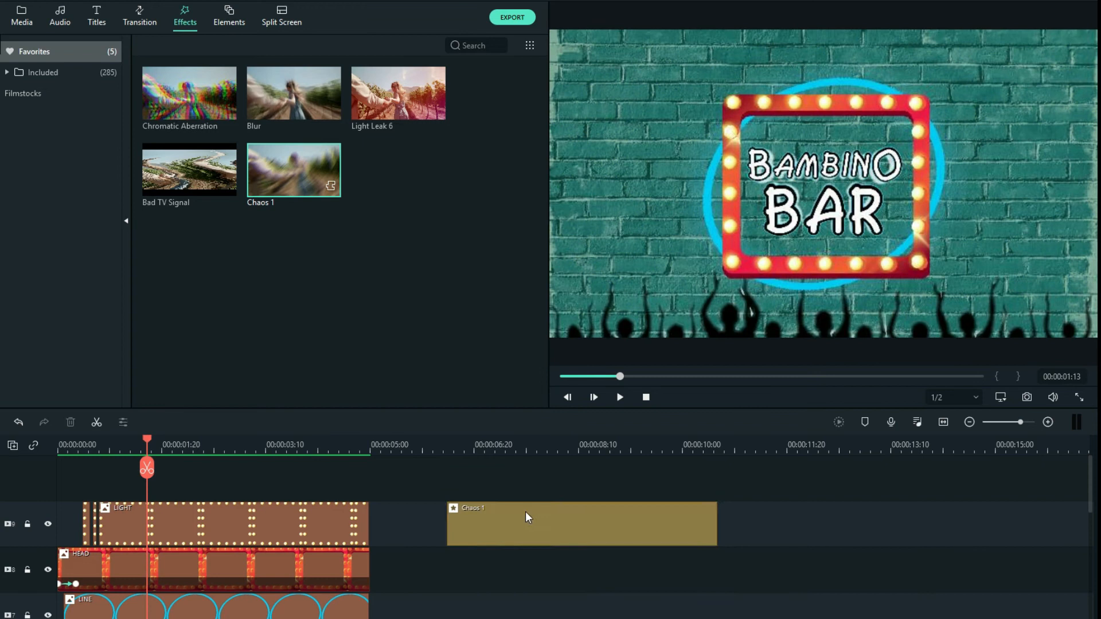
scroll(434, 548, down, 2)
drag(464, 561, 277, 587)
drag(143, 447, 208, 462)
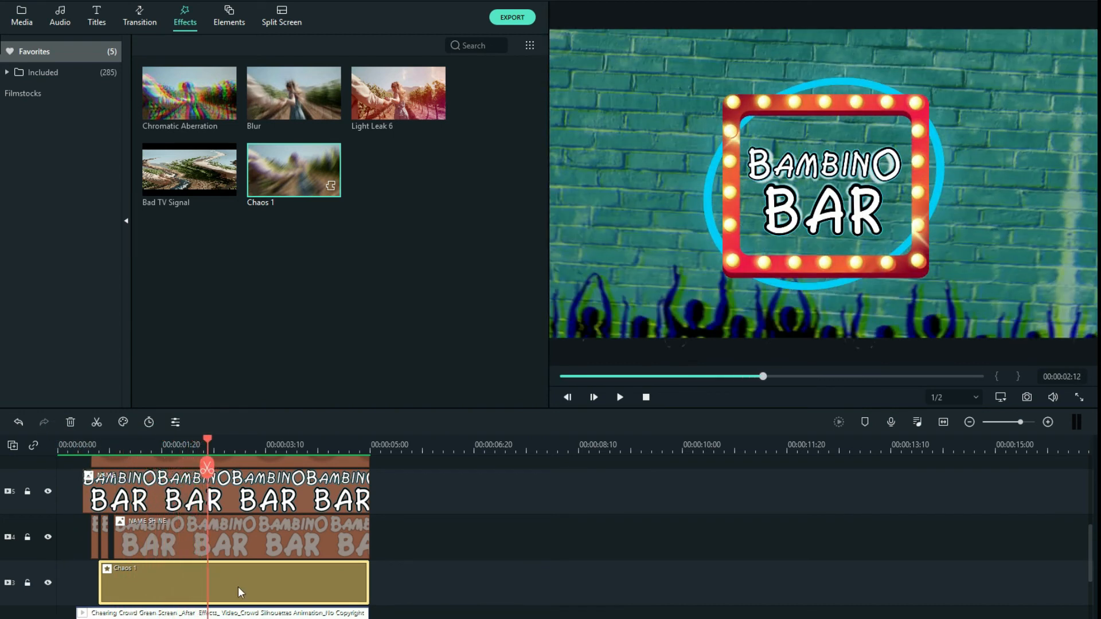
Set Chaos 1 to a Frequency of about 17.83, Position X 0.05 and Position Y about 0.04, and reduce Position Z
click(176, 422)
drag(201, 127, 183, 178)
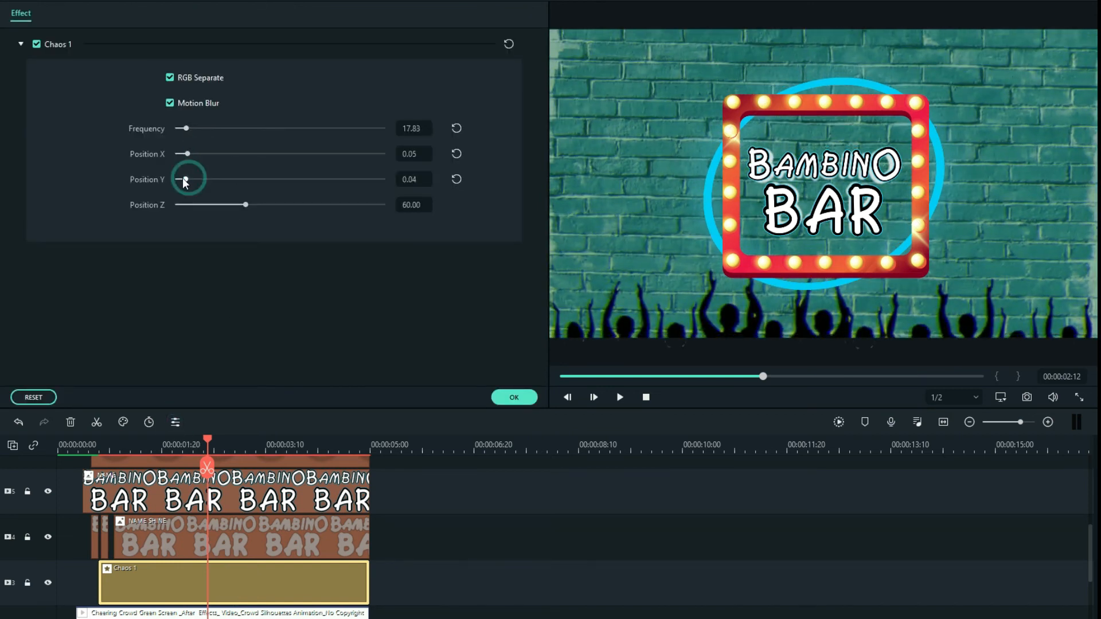
drag(246, 204, 187, 204)
click(520, 398)
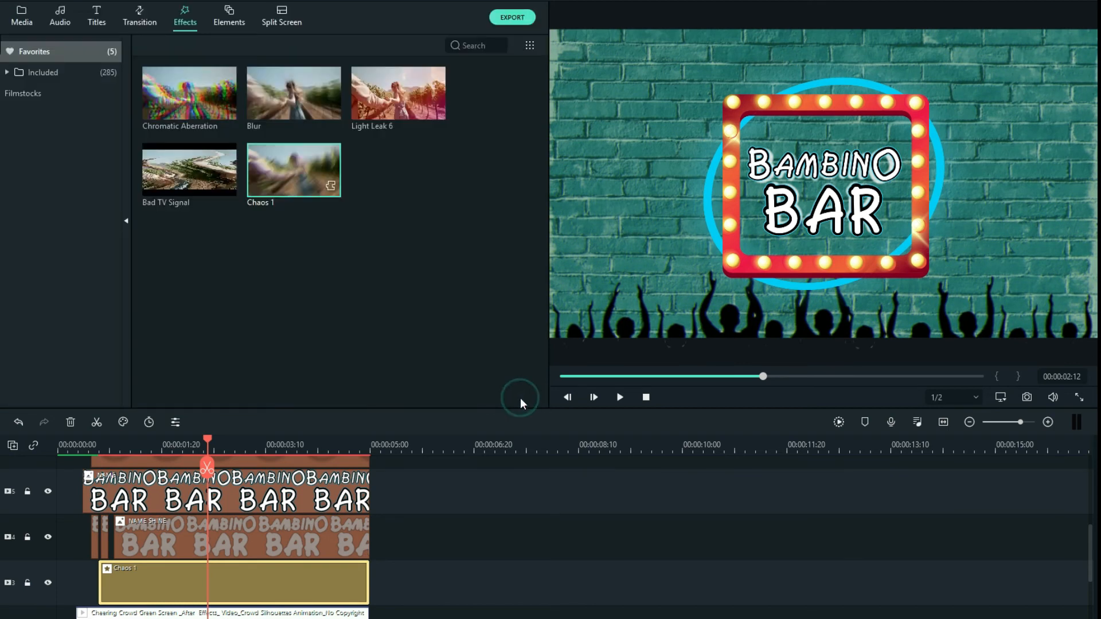
Add the Chromatic Aberration effect on a new track above LIGHT, starting level with the first LIGHT piece
drag(207, 464, 372, 504)
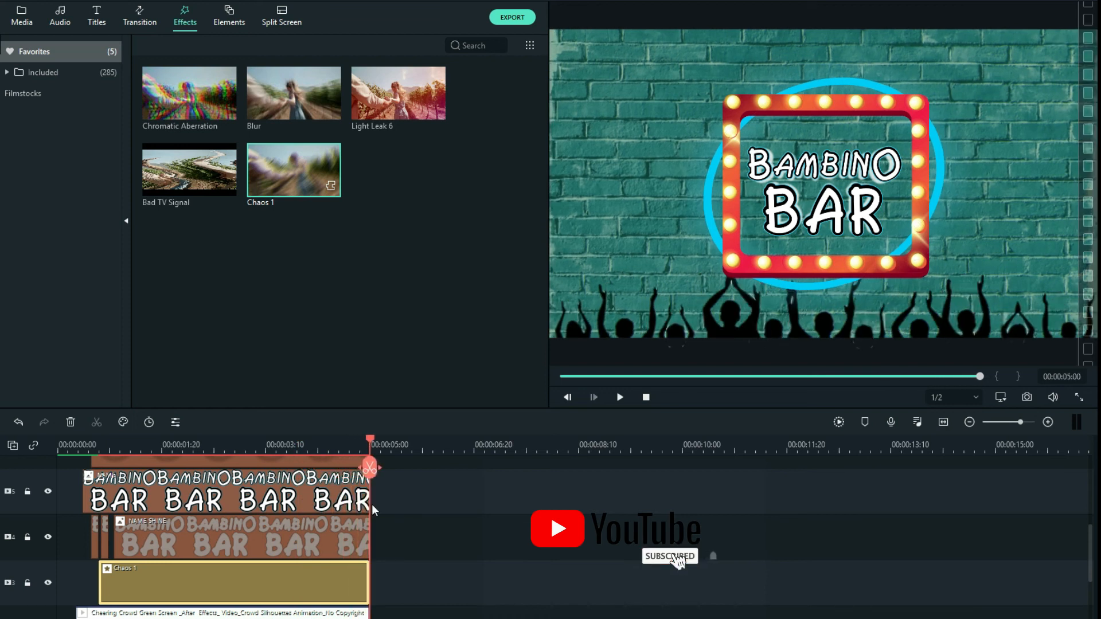
scroll(210, 539, up, 4)
drag(197, 93, 81, 480)
drag(371, 445, 108, 447)
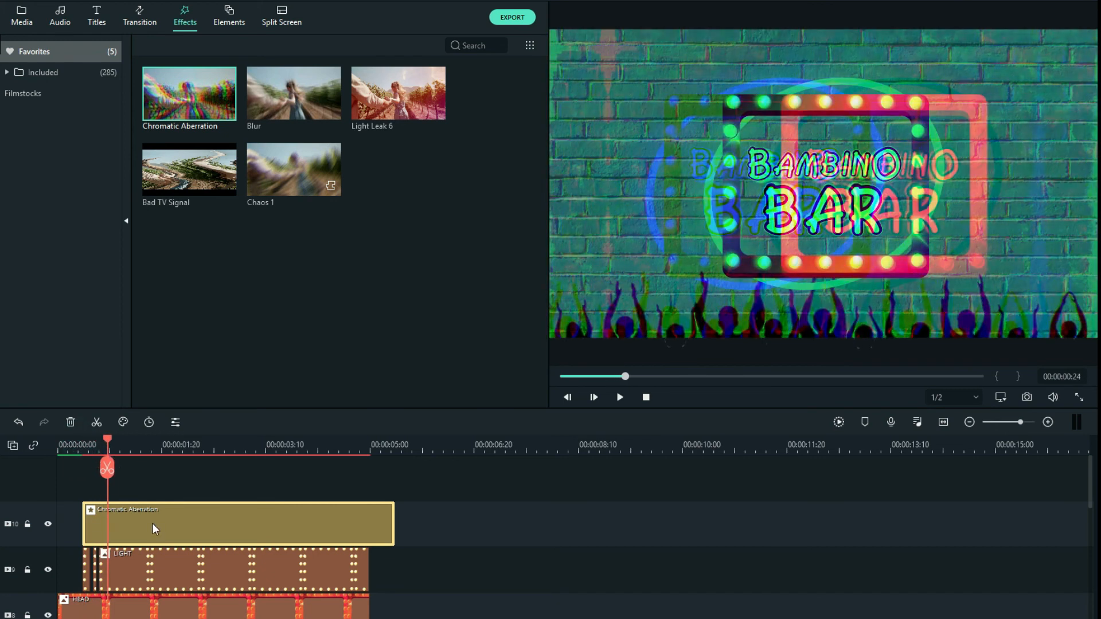
Set the Chromatic Aberration Fade to 0.32 and lower its Alpha to under 21, and return the playhead to the start
click(174, 422)
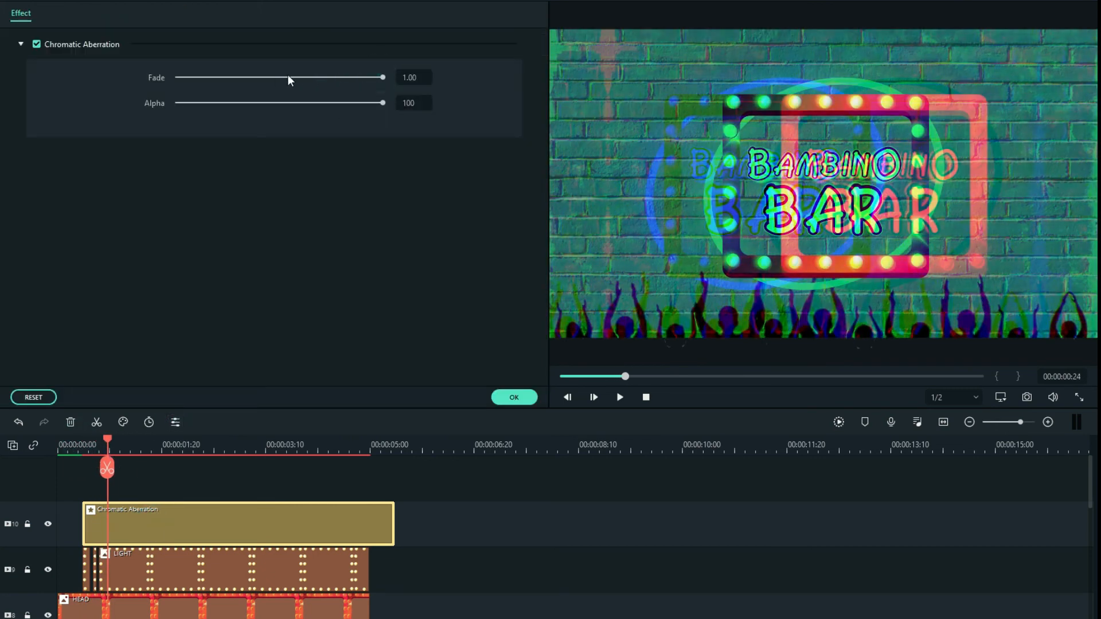
click(243, 77)
click(198, 102)
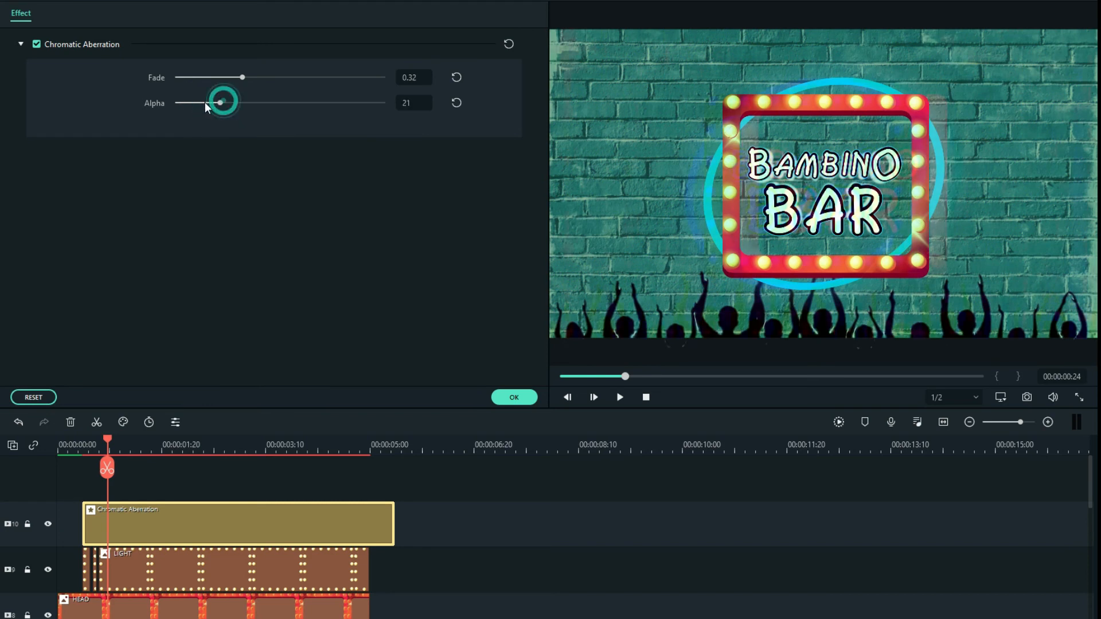
click(513, 397)
scroll(357, 484, down, 2)
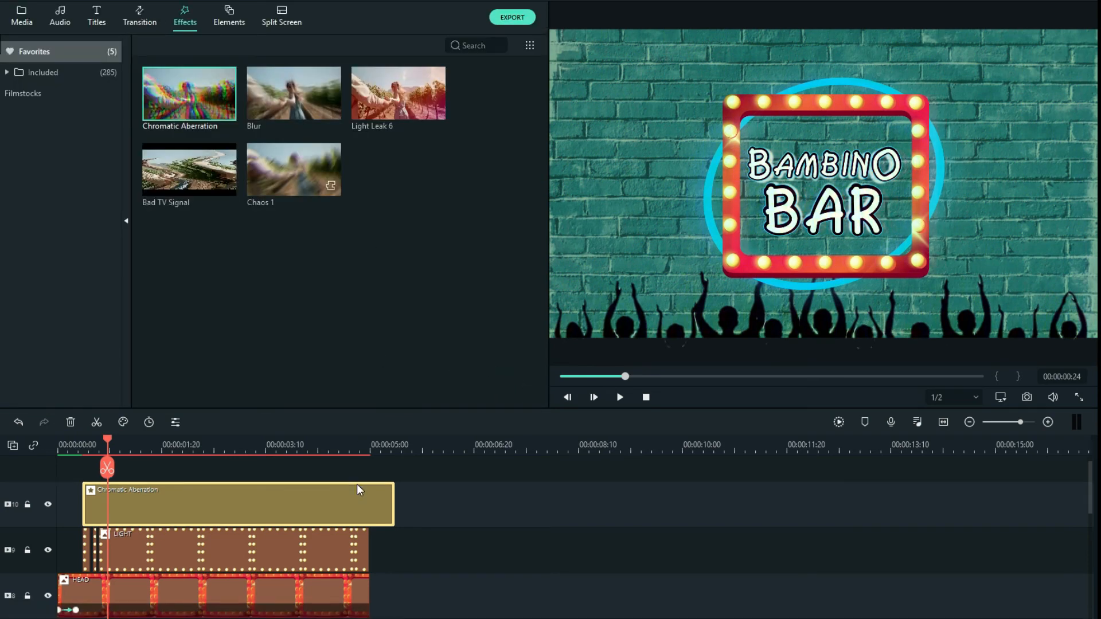
scroll(261, 495, down, 2)
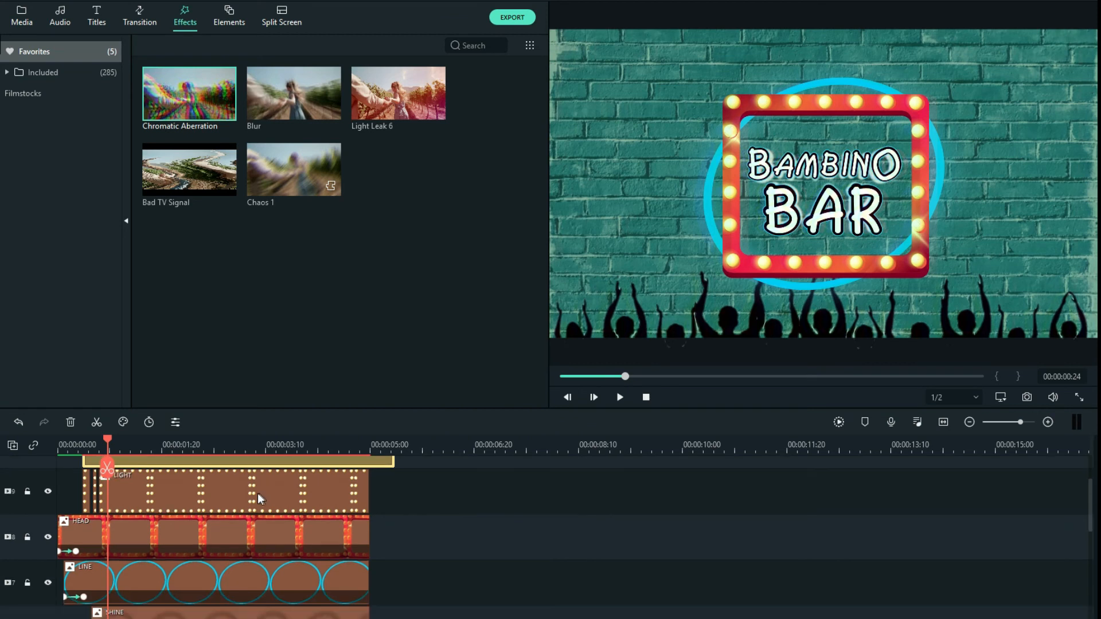
scroll(257, 493, up, 3)
drag(107, 441, 59, 459)
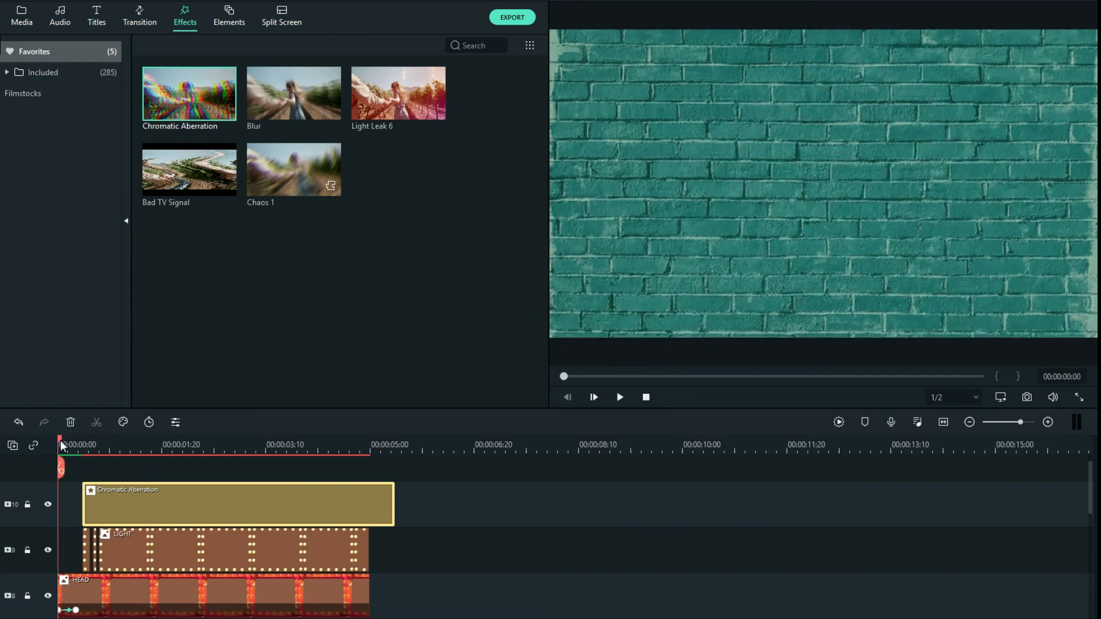
Move the Chromatic Aberration clip to start level with the long LIGHT piece and trim its end level with the other clips
drag(173, 509, 166, 507)
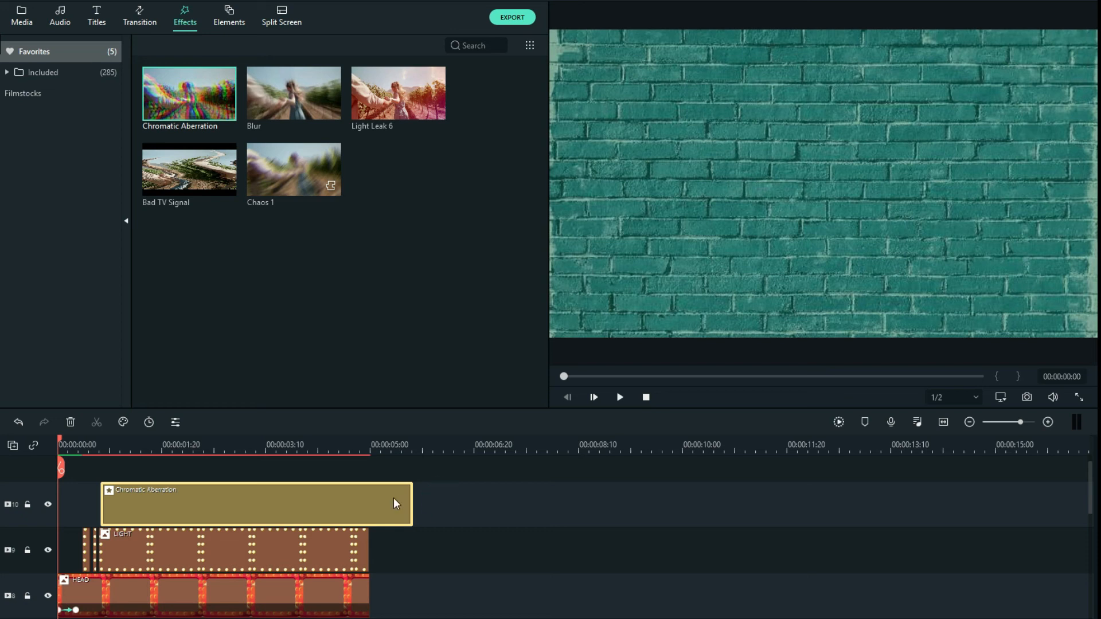
drag(411, 498, 368, 505)
mouse_move(61, 444)
mouse_down()
mouse_move(116, 445)
mouse_move(59, 445)
mouse_up()
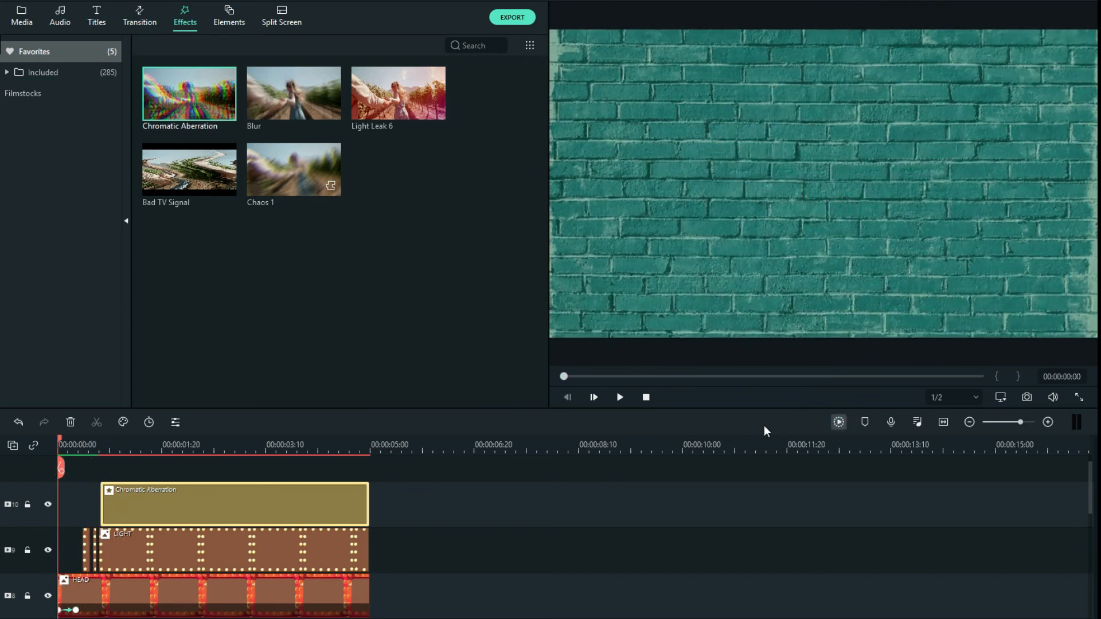
Render the timeline preview and play the intro from the start
key(Return)
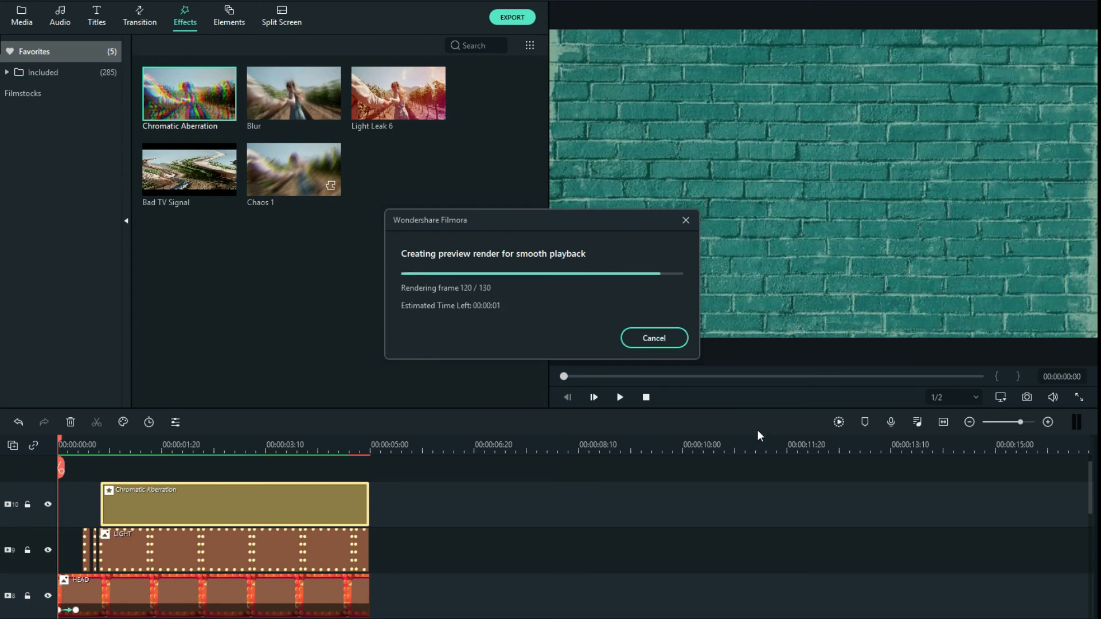
click(660, 340)
mouse_move(63, 441)
mouse_down()
mouse_move(94, 442)
mouse_move(59, 443)
mouse_up()
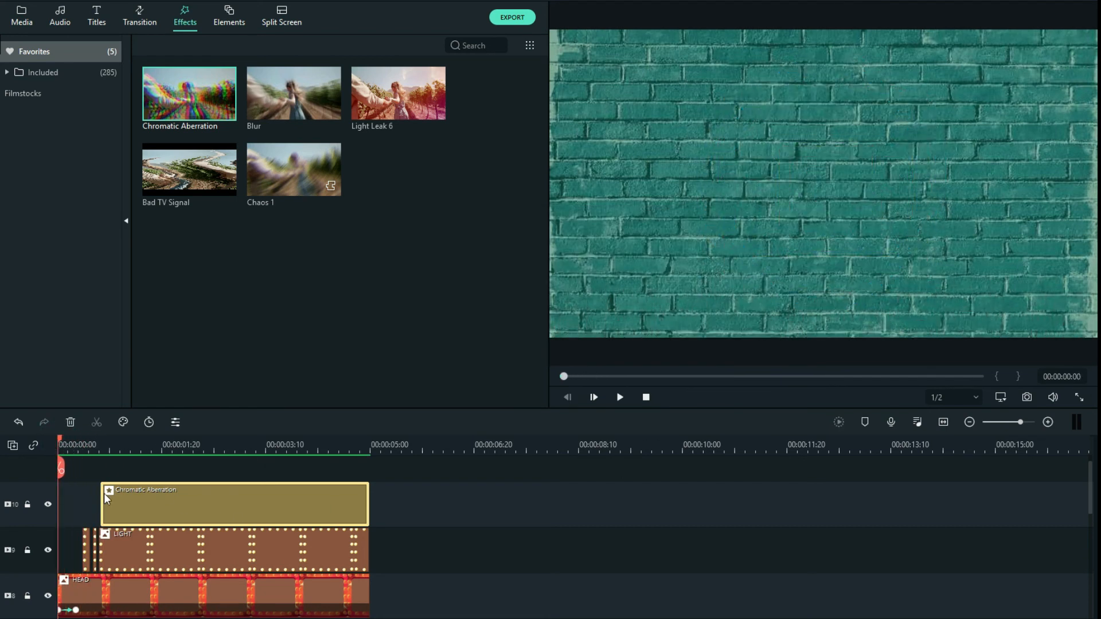
key(space)
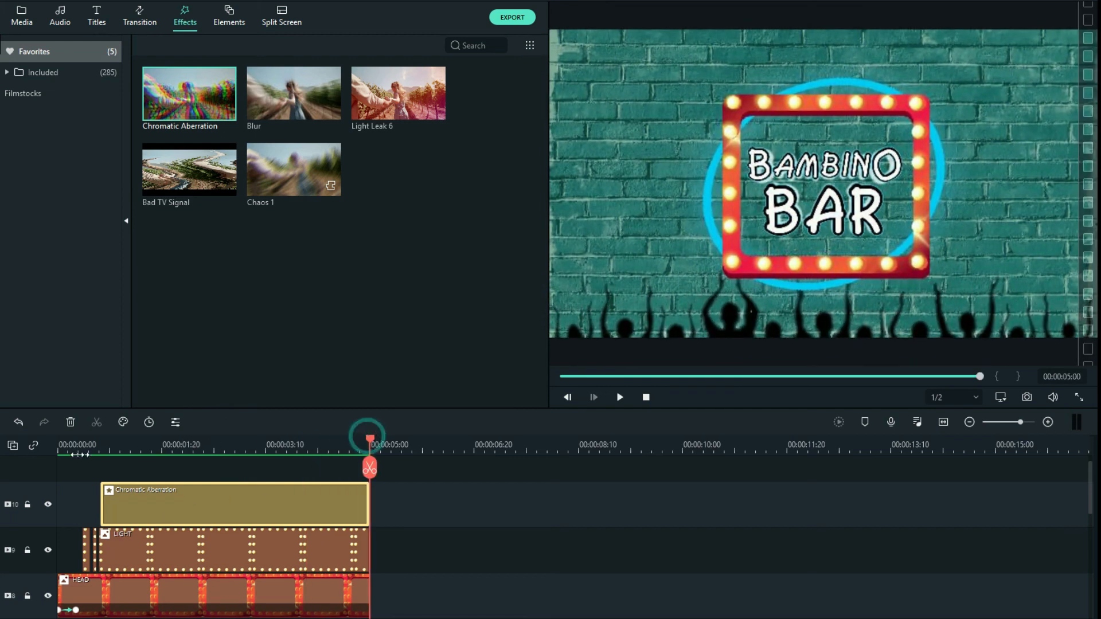
Set the cheering crowd audio's volume to about 3.32 dB and play the intro from the start
scroll(163, 509, down, 8)
scroll(163, 509, down, 1)
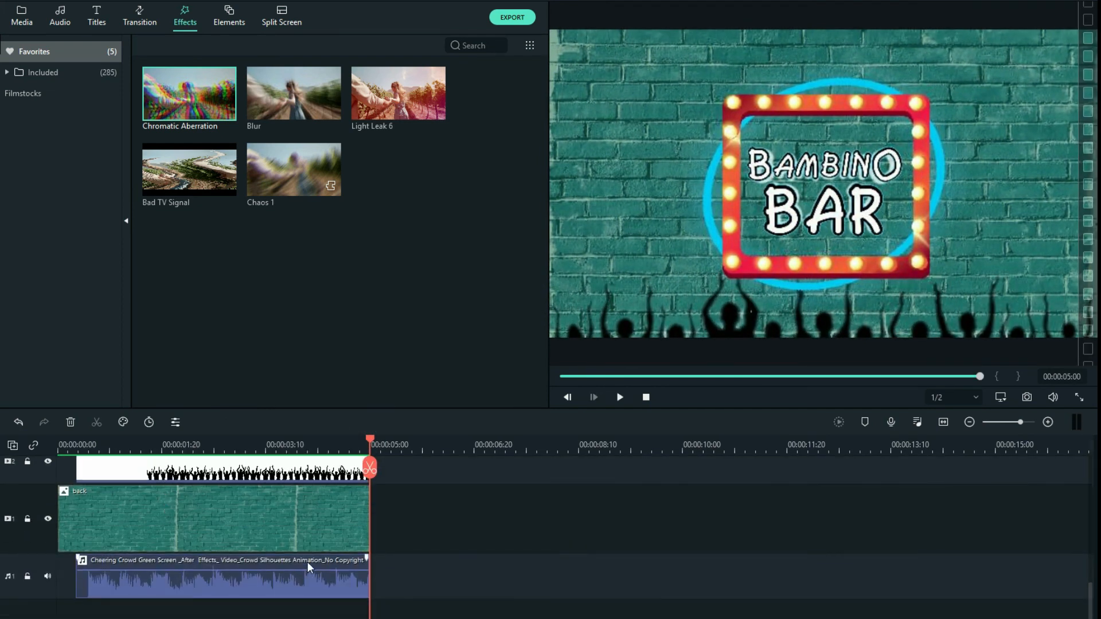
click(321, 560)
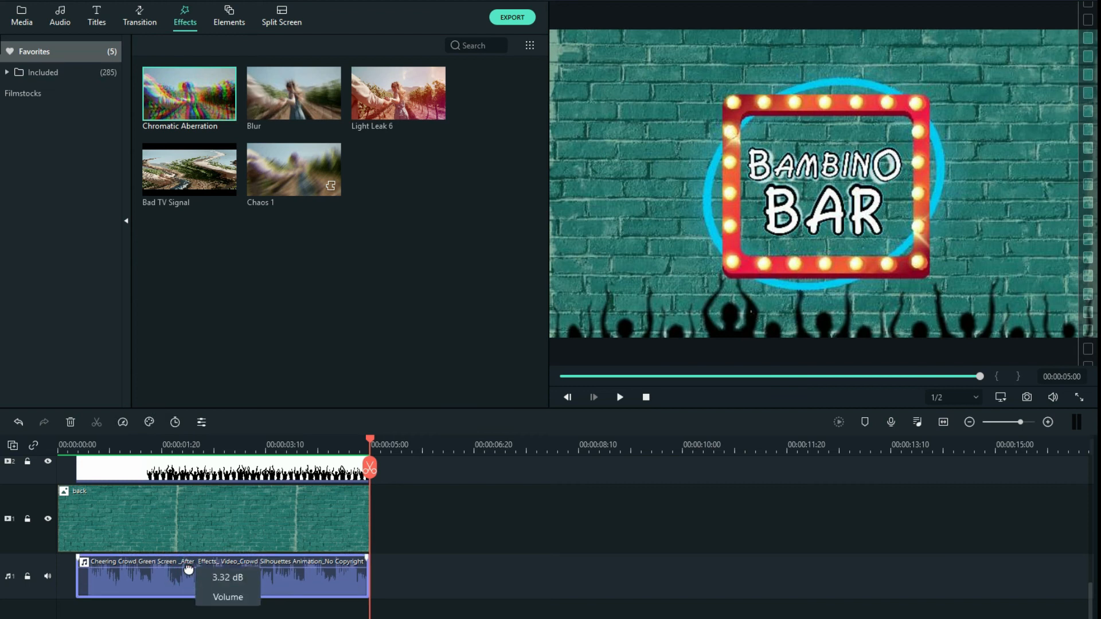
key(Home)
mouse_move(60, 441)
mouse_down()
mouse_move(111, 447)
mouse_move(48, 451)
mouse_up()
scroll(49, 450, up, 1)
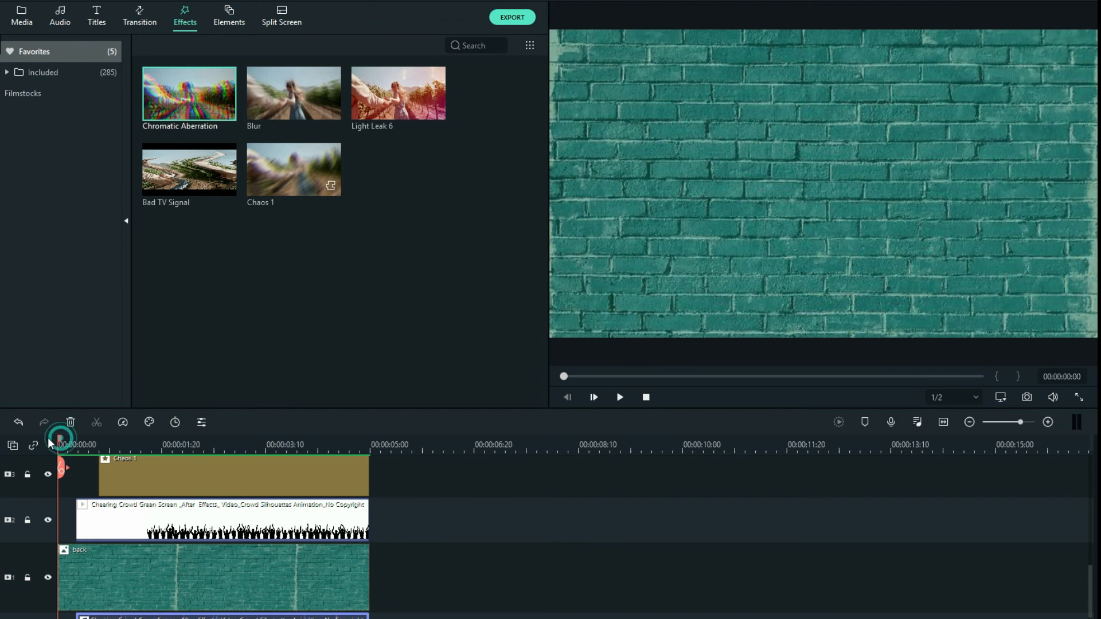
key(space)
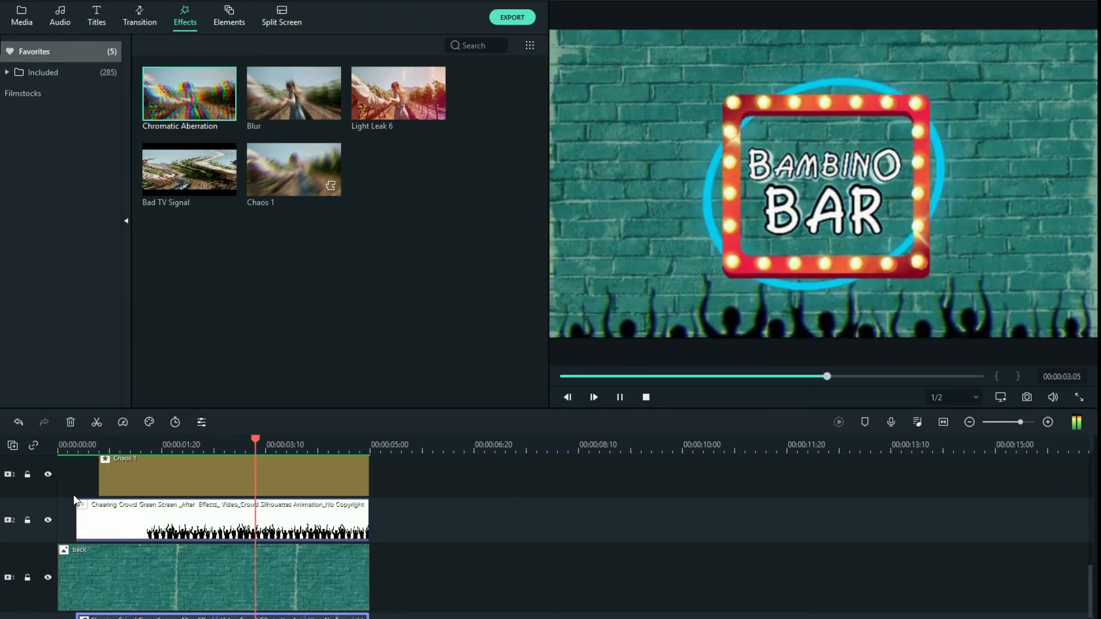
Set the Chromatic Aberration Fade to 0.26 and check the frame at 00:00:03:22
scroll(201, 539, up, 5)
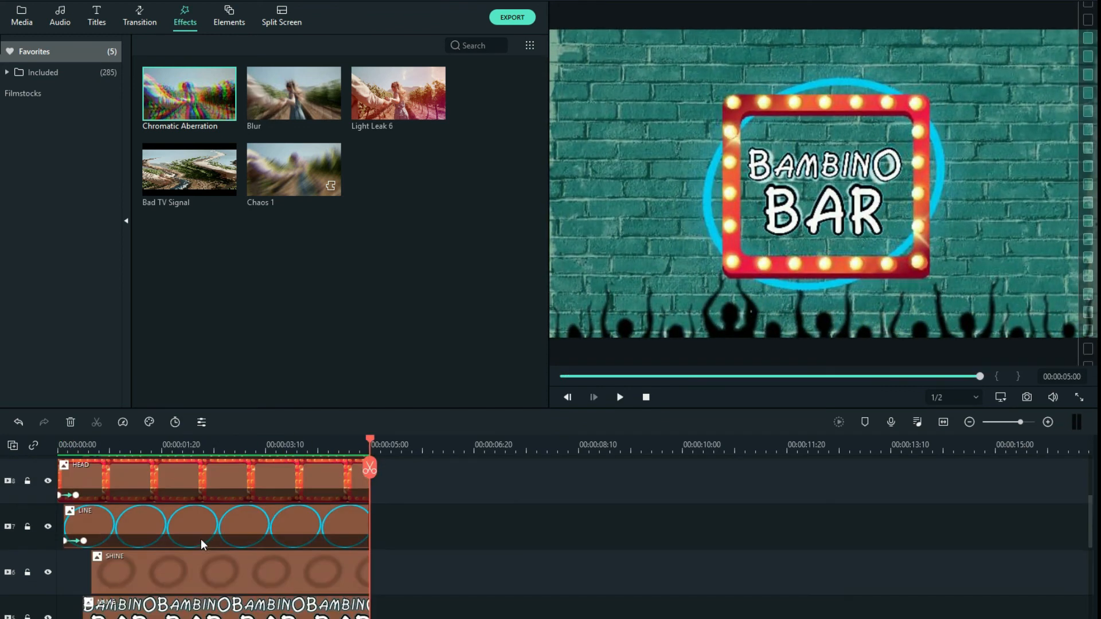
scroll(200, 539, up, 3)
click(212, 518)
click(175, 422)
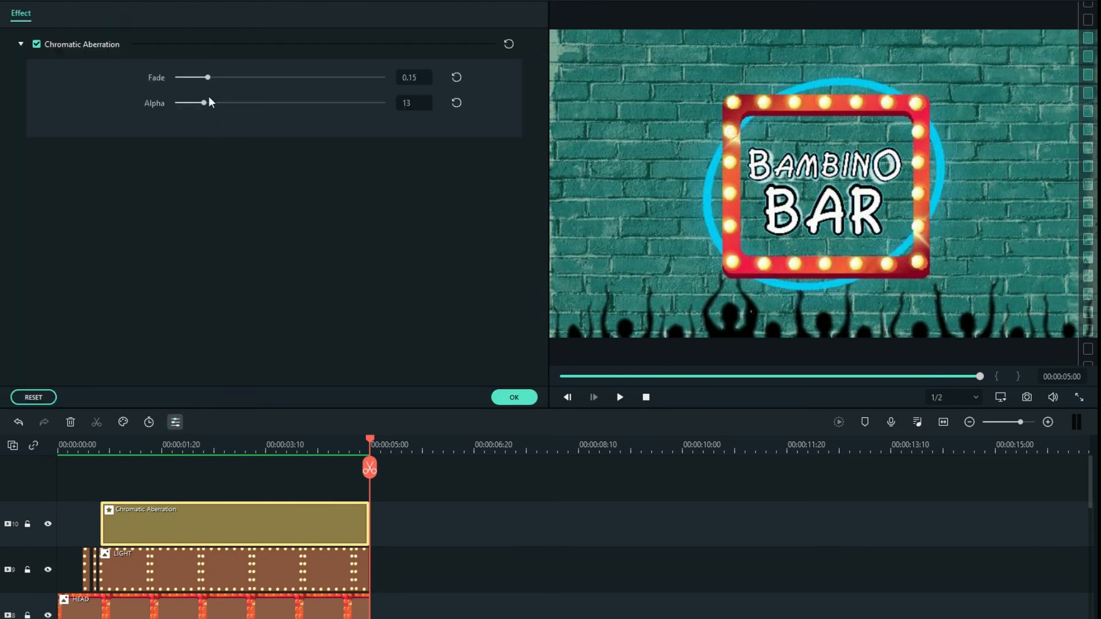
click(232, 77)
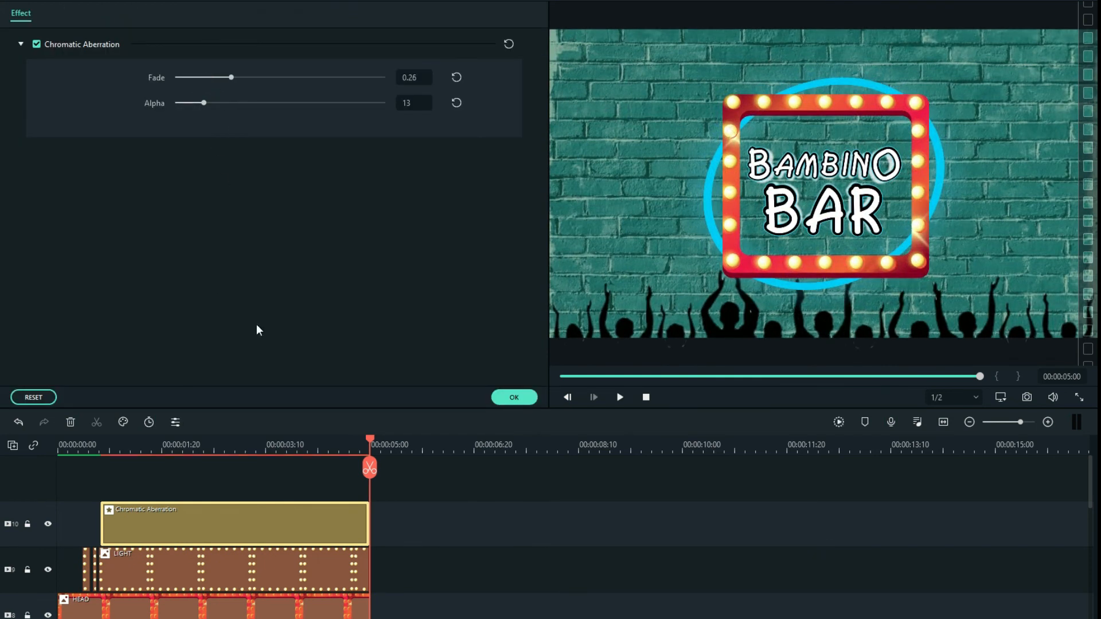
drag(369, 438, 291, 475)
click(514, 397)
Add the Glass Break Explosion sound effect on a new audio track below the crowd audio, starting at the timeline's beginning
scroll(301, 505, down, 5)
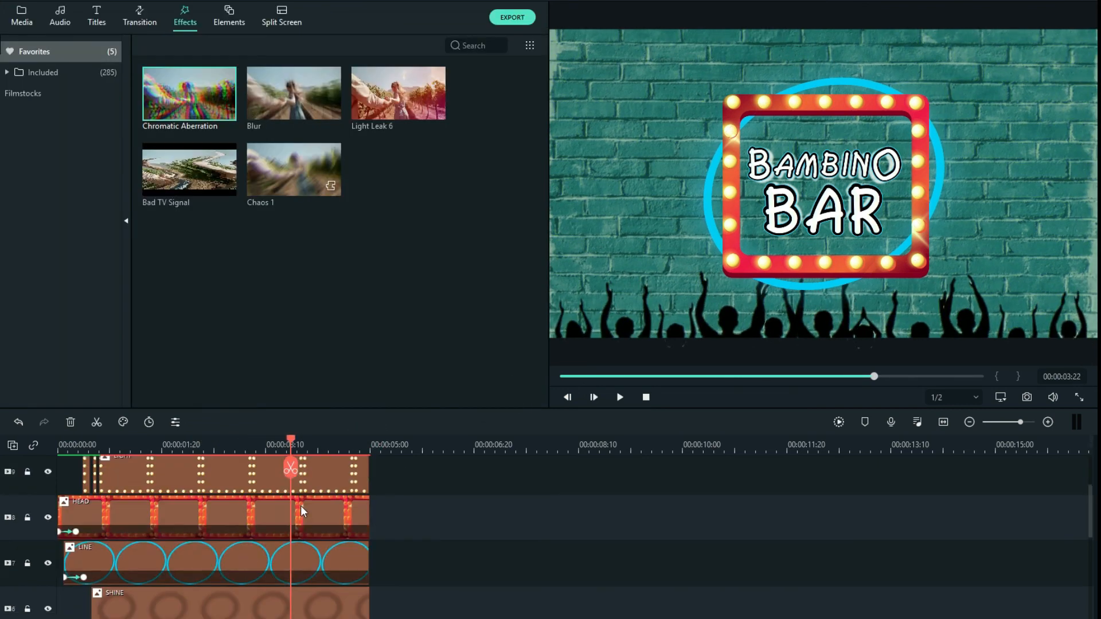
scroll(301, 519, down, 3)
click(33, 19)
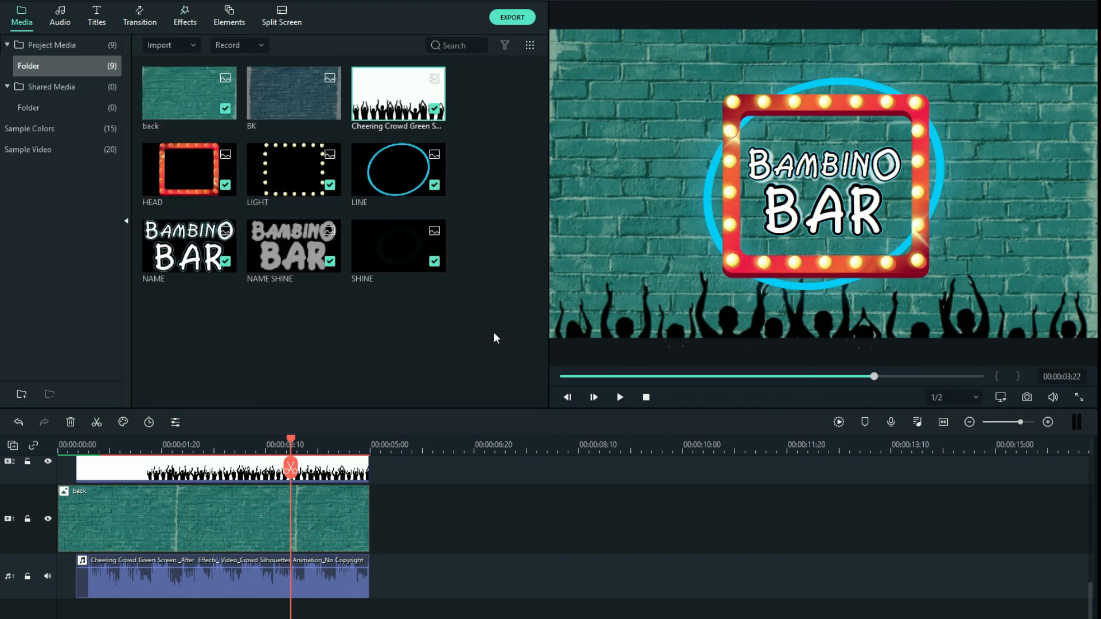
click(64, 16)
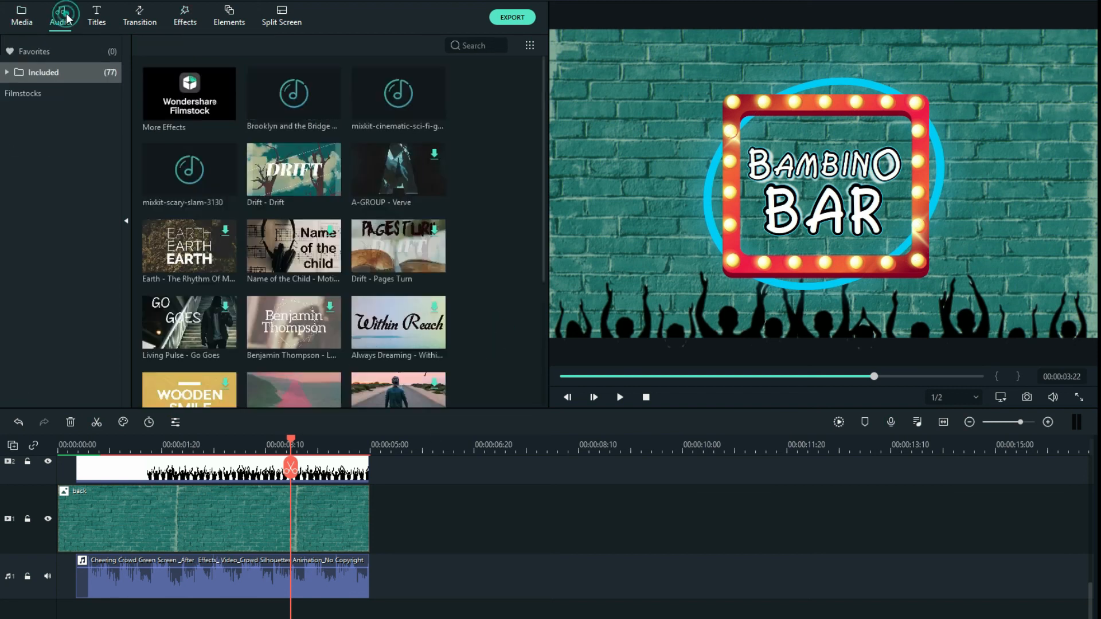
click(7, 73)
click(60, 195)
scroll(418, 269, down, 3)
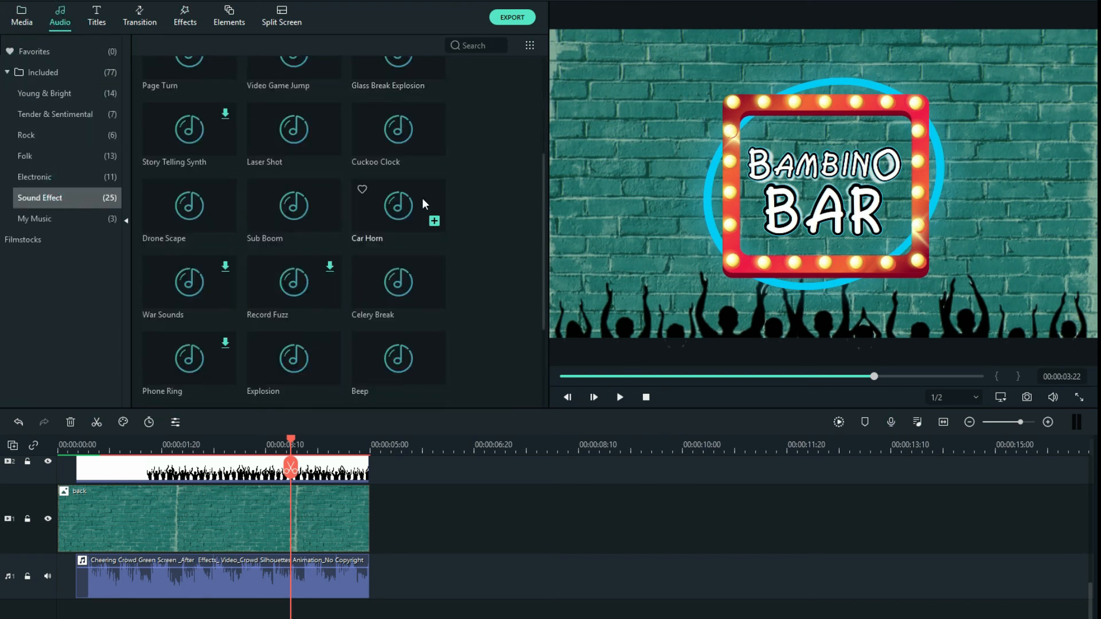
drag(390, 71, 27, 593)
scroll(27, 593, down, 2)
Split the Glass Break Explosion sound at 00:00:01:09 and delete everything after the cut
click(293, 444)
drag(269, 445, 133, 451)
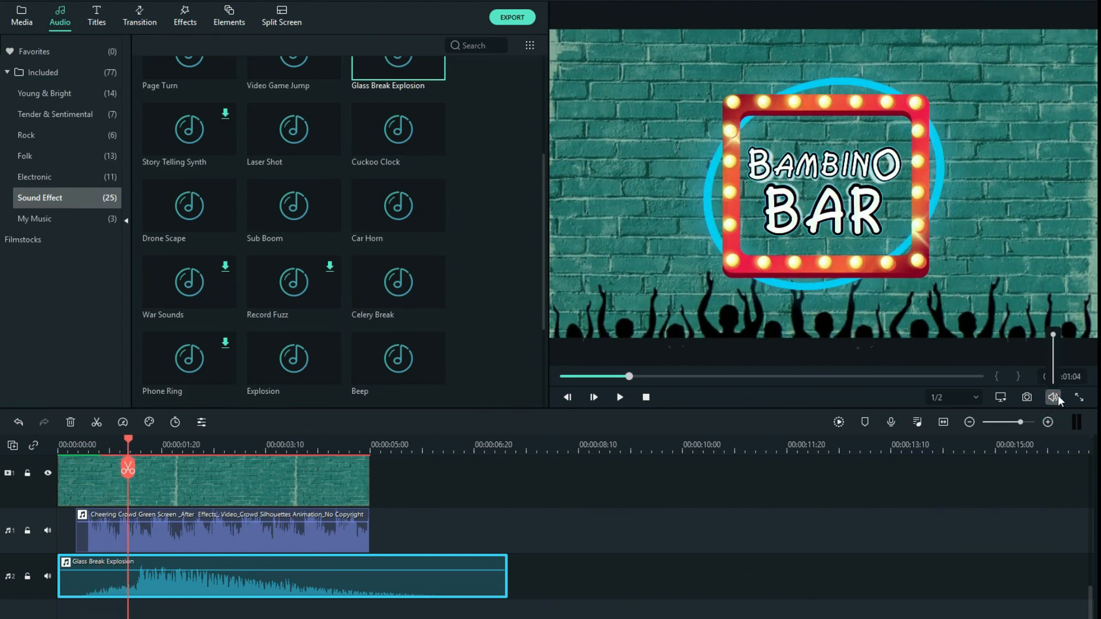
drag(96, 442, 153, 442)
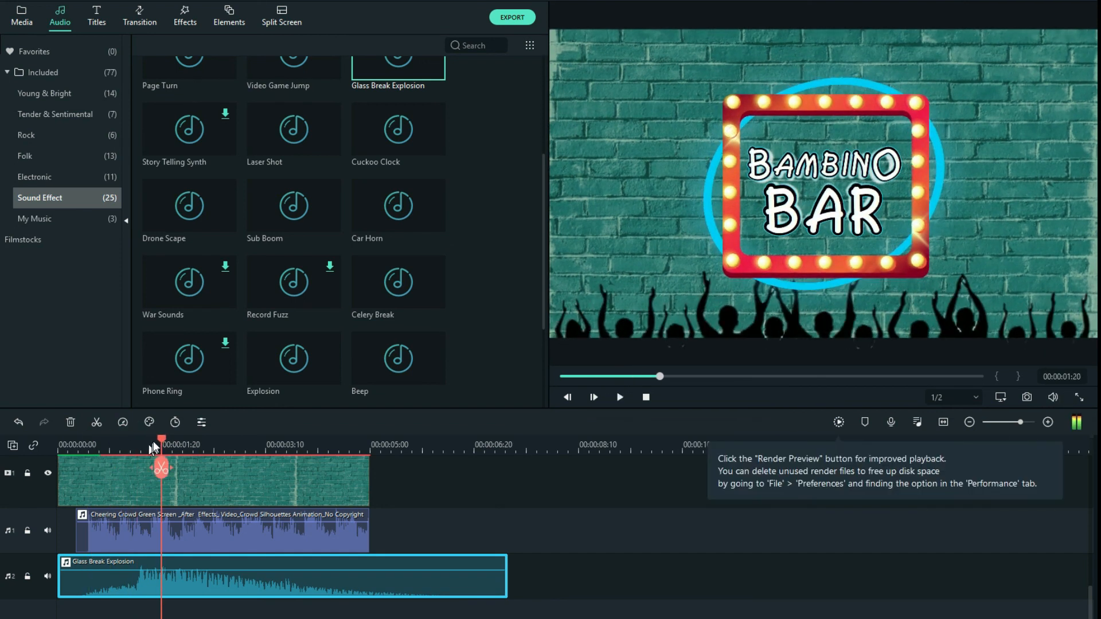
click(161, 440)
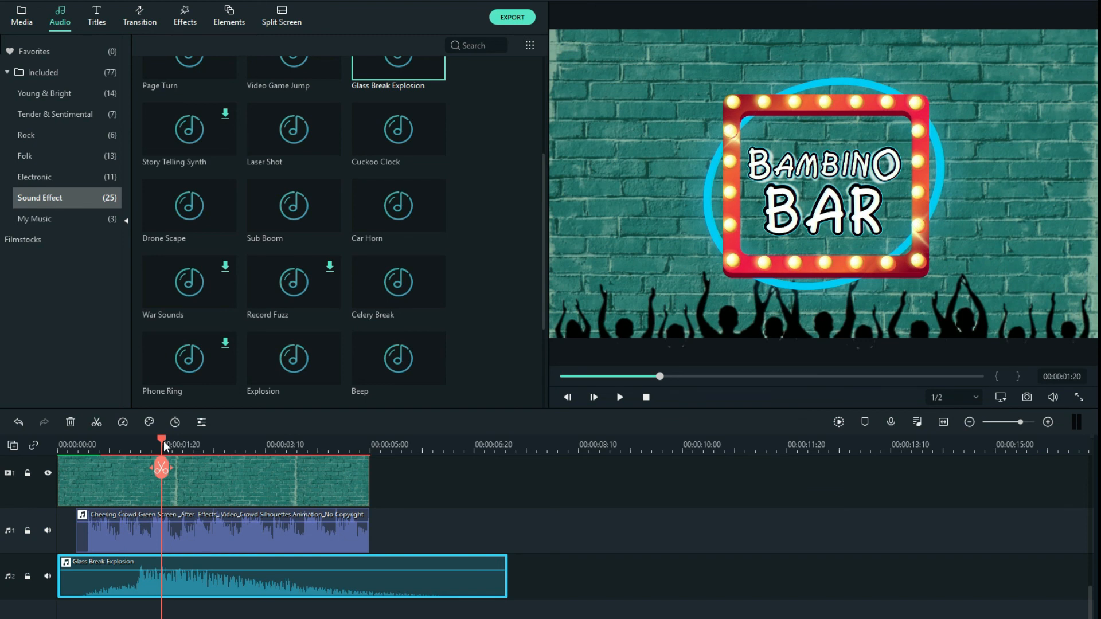
drag(162, 440, 140, 442)
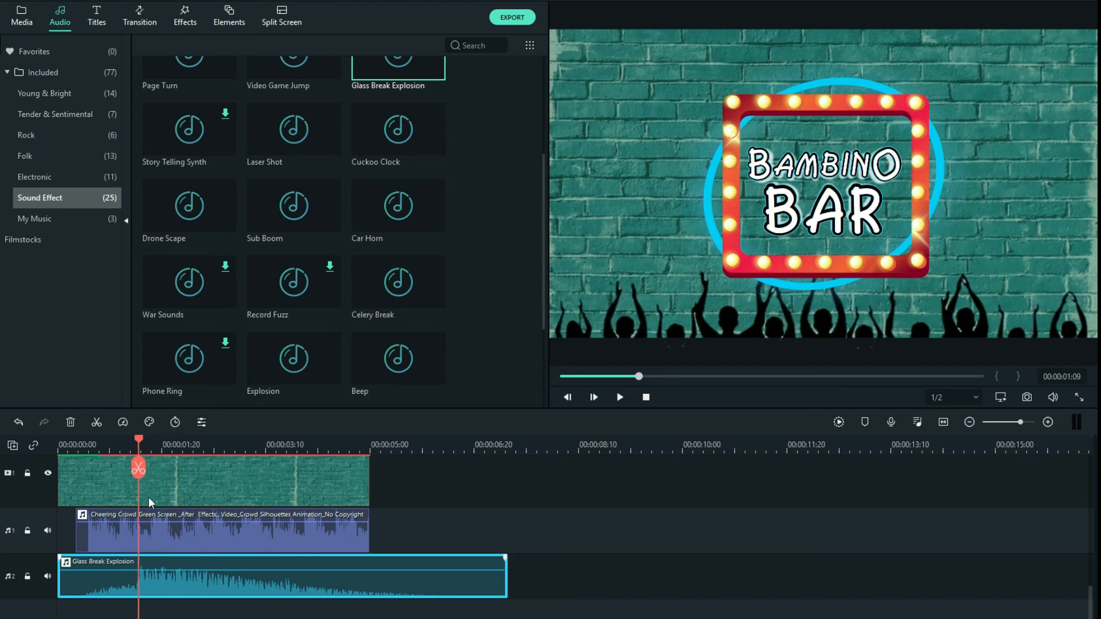
click(138, 467)
key(Delete)
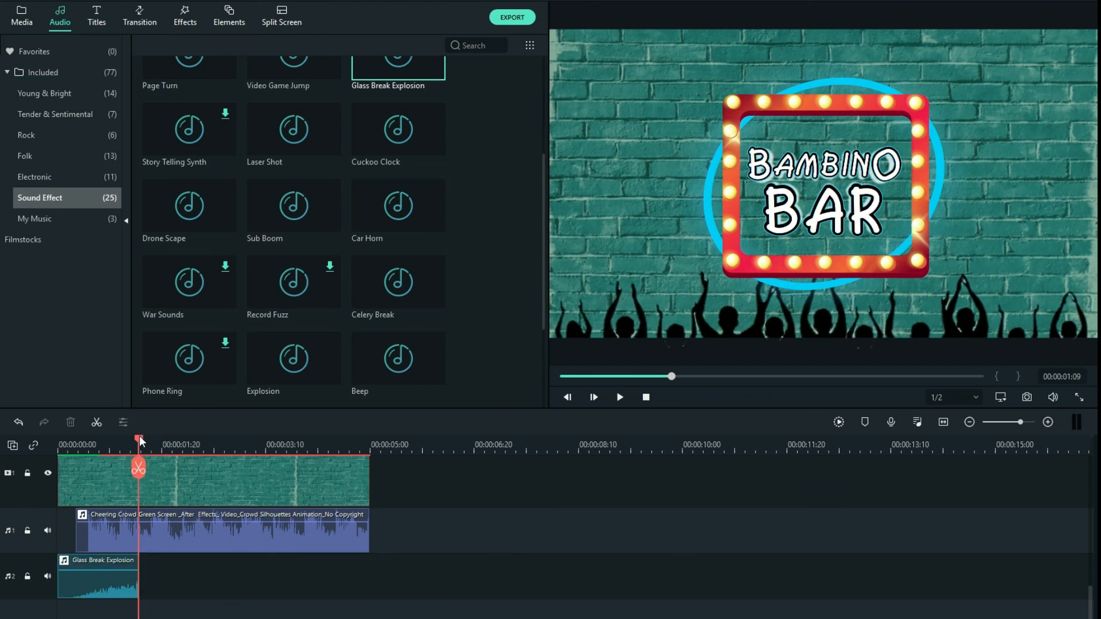
Cut off and delete the short opening piece of the Glass Break Explosion sound, placing the remaining piece at the timeline's start
drag(77, 455, 74, 456)
click(88, 590)
click(75, 471)
click(64, 577)
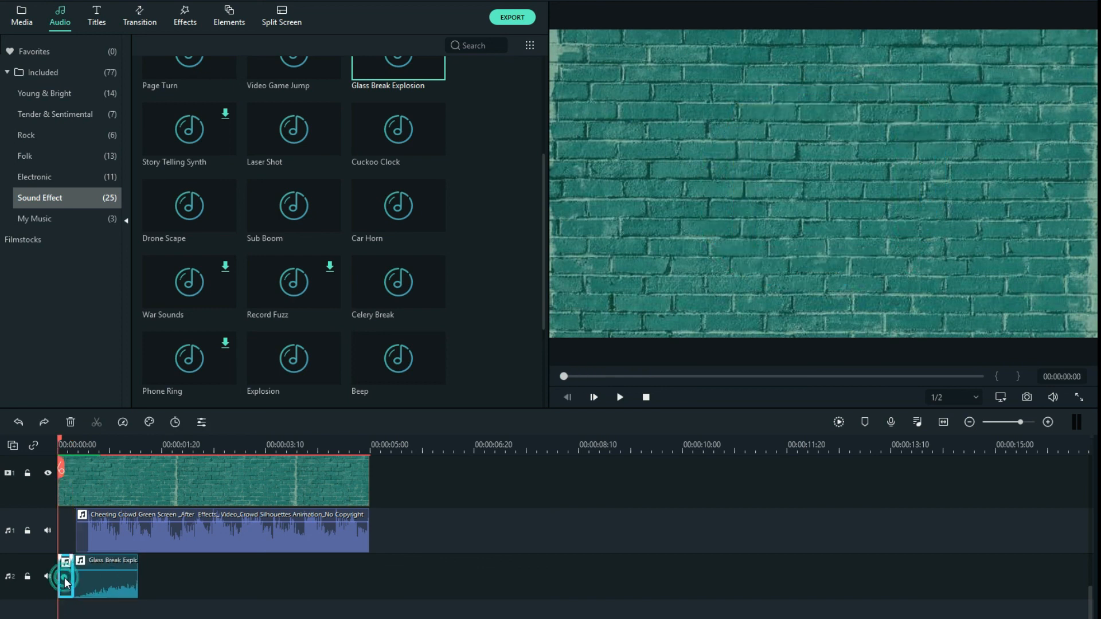
click(510, 400)
drag(170, 583, 100, 572)
key(Delete)
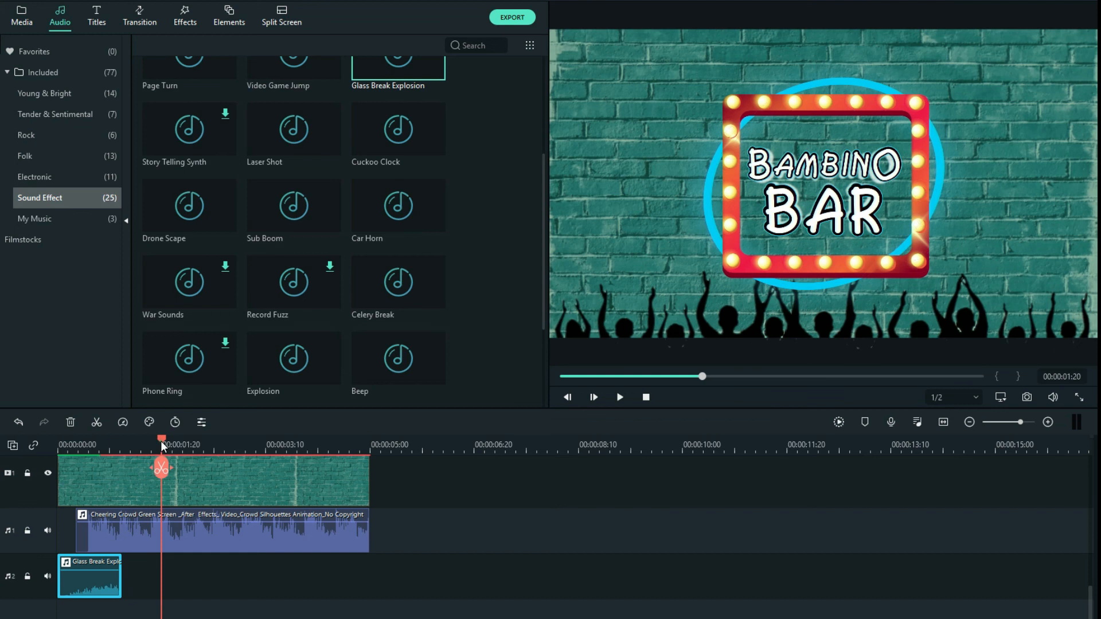
Add a short fade-out to the end of the Glass Break Explosion clip and play the intro to check the sound
drag(161, 442, 58, 445)
click(170, 590)
key(space)
drag(119, 559, 102, 559)
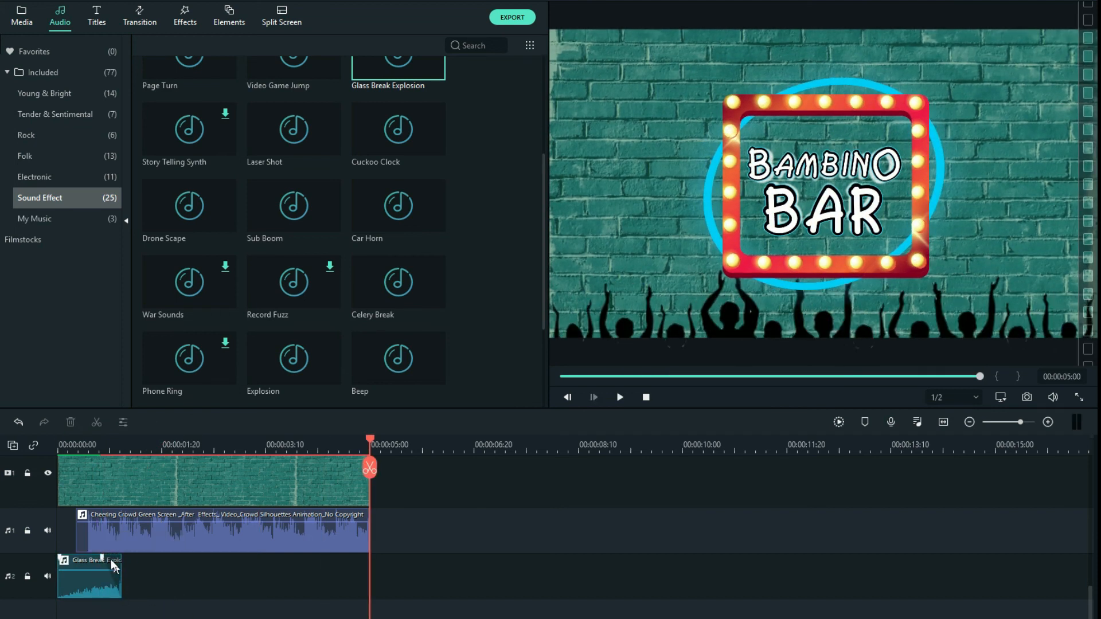
click(59, 445)
key(space)
click(199, 445)
click(58, 446)
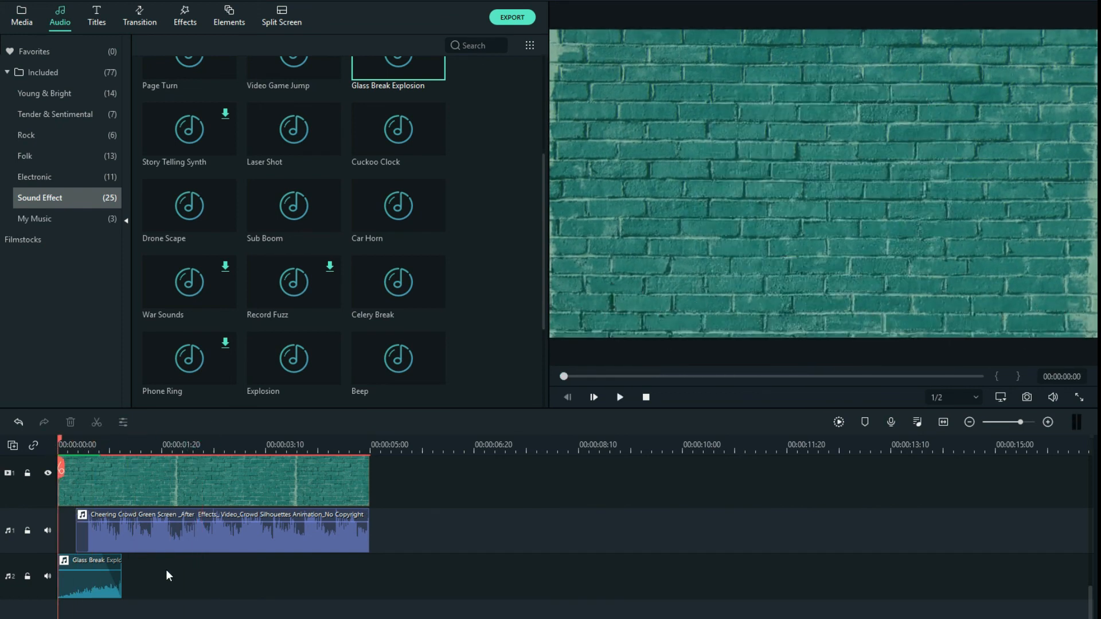
Look over the timeline tracks and play the complete intro from the start with its sound
click(74, 562)
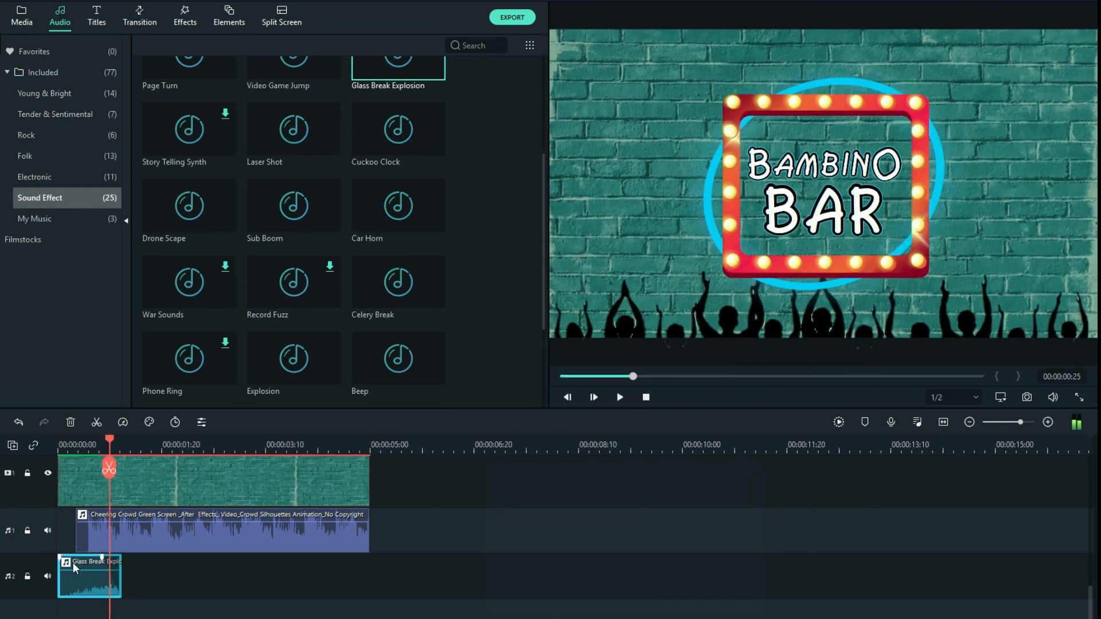
click(207, 581)
click(175, 578)
drag(80, 559, 94, 561)
scroll(102, 558, up, 10)
scroll(102, 557, down, 3)
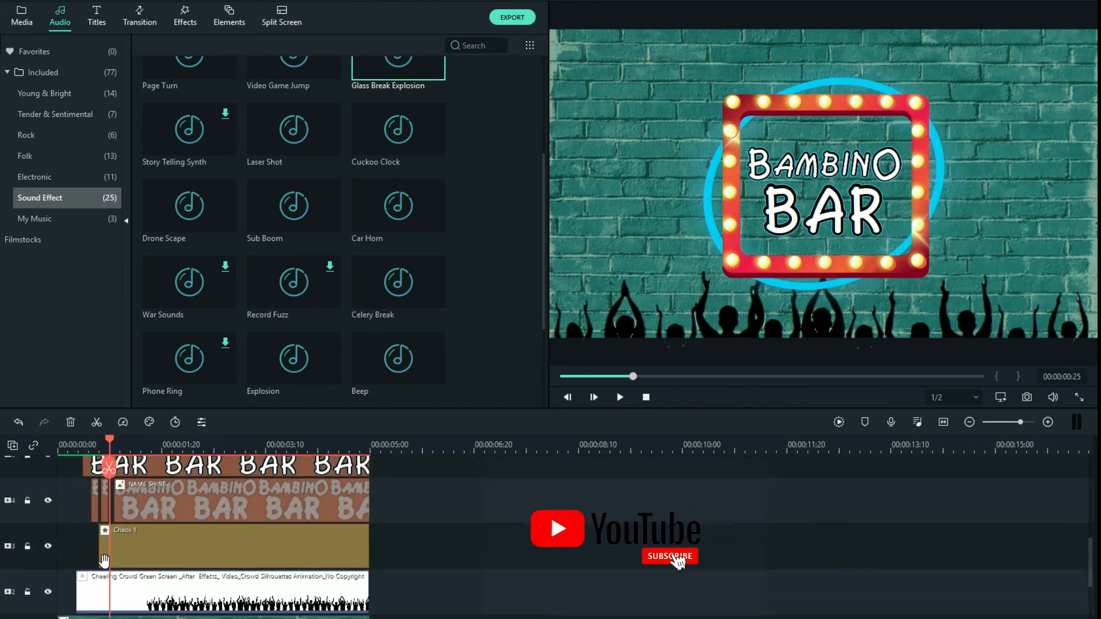
click(58, 440)
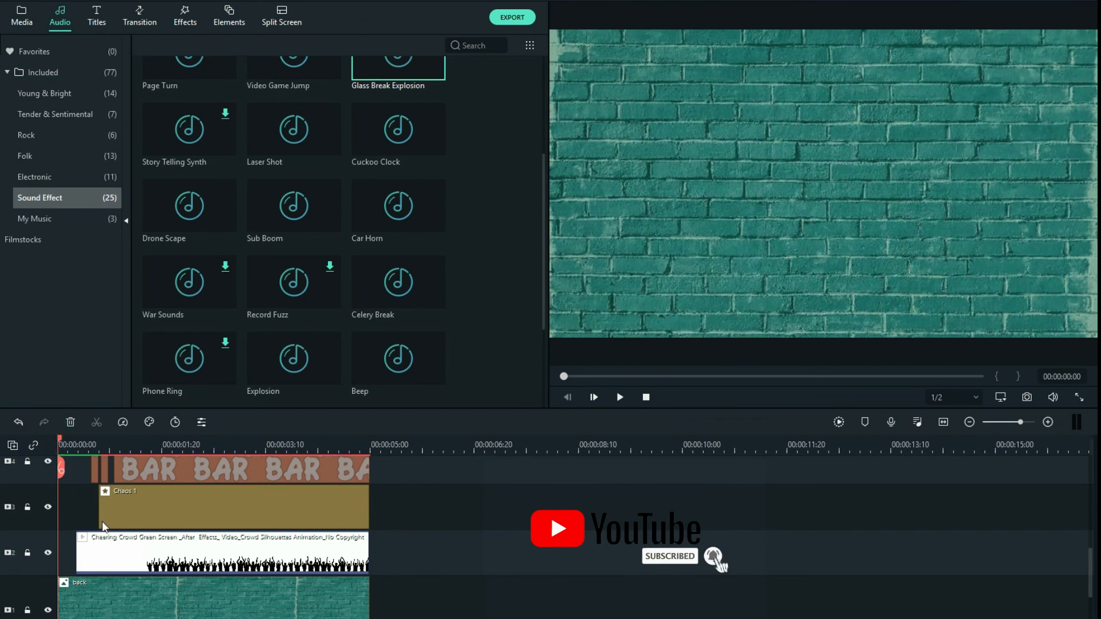
key(space)
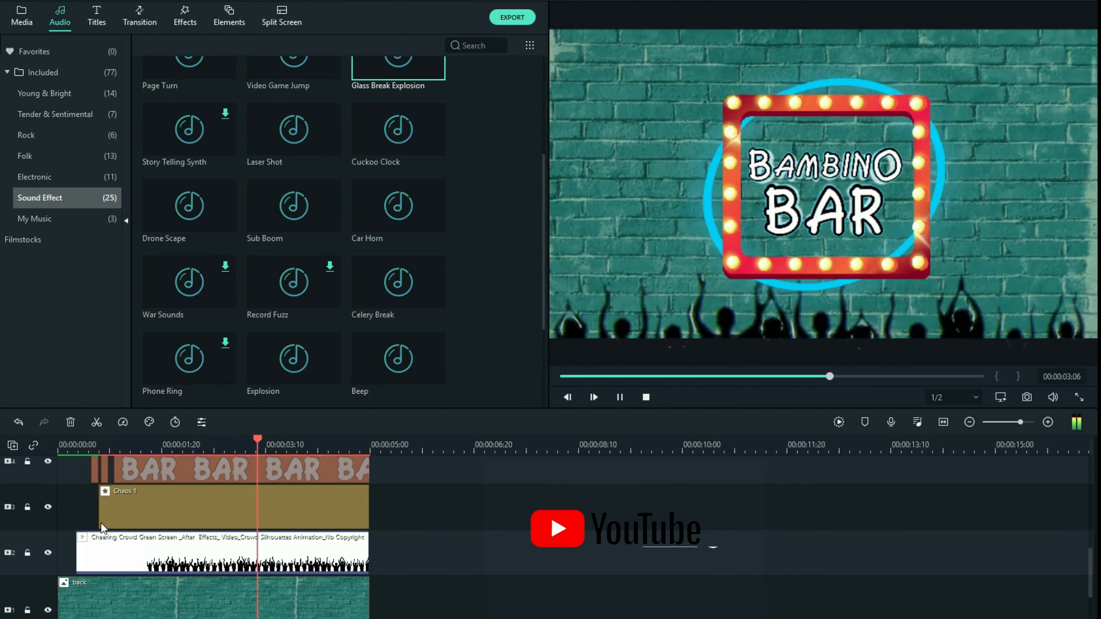
scroll(102, 526, up, 3)
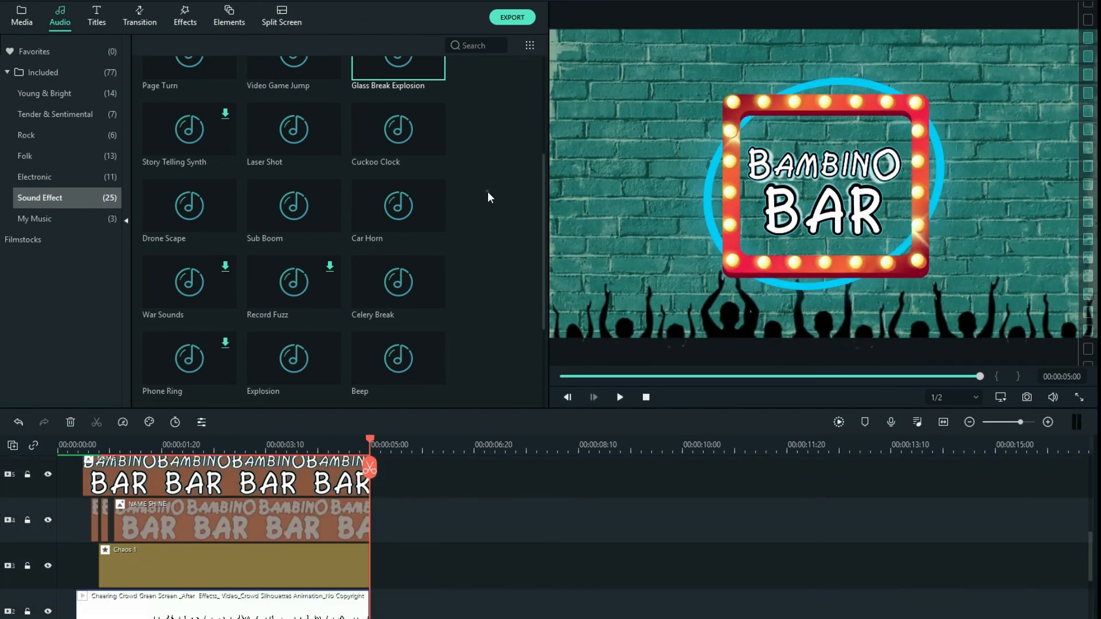
key(space)
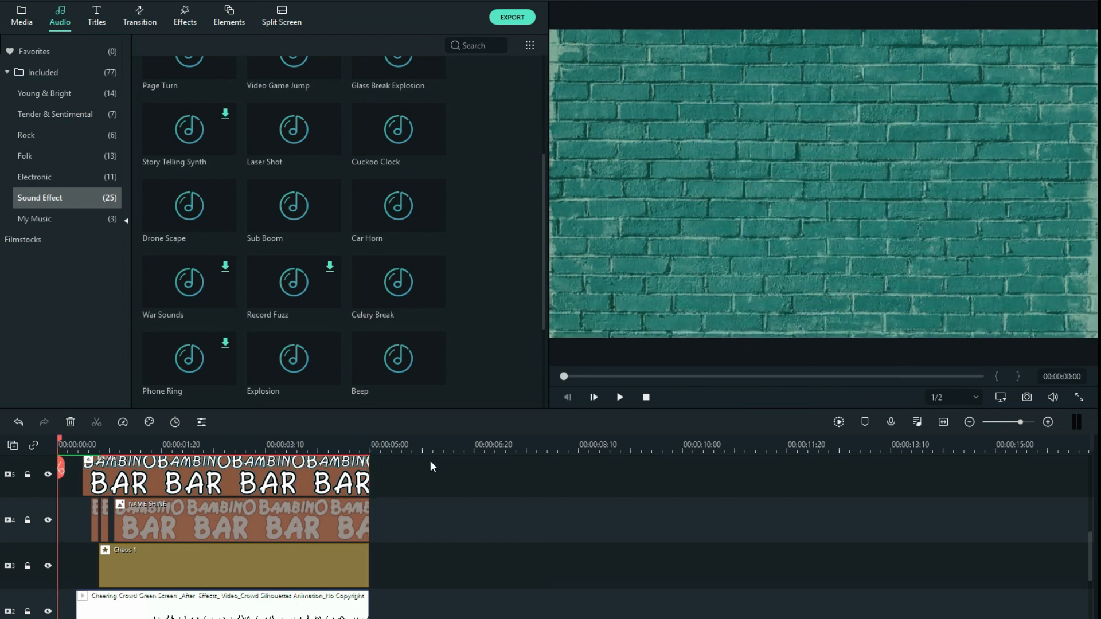